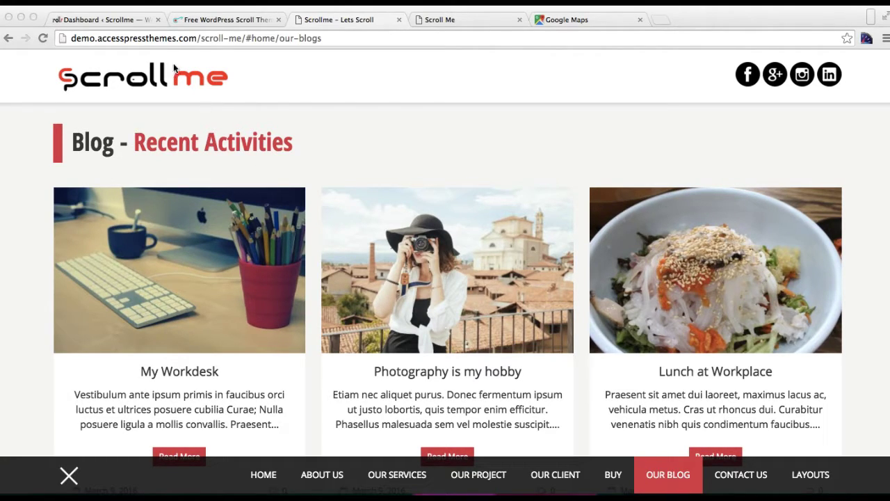
Add a post category named Blog 1 in the Scrollme site's WordPress admin
{"action": "left_click", "coordinate": [109, 19]}
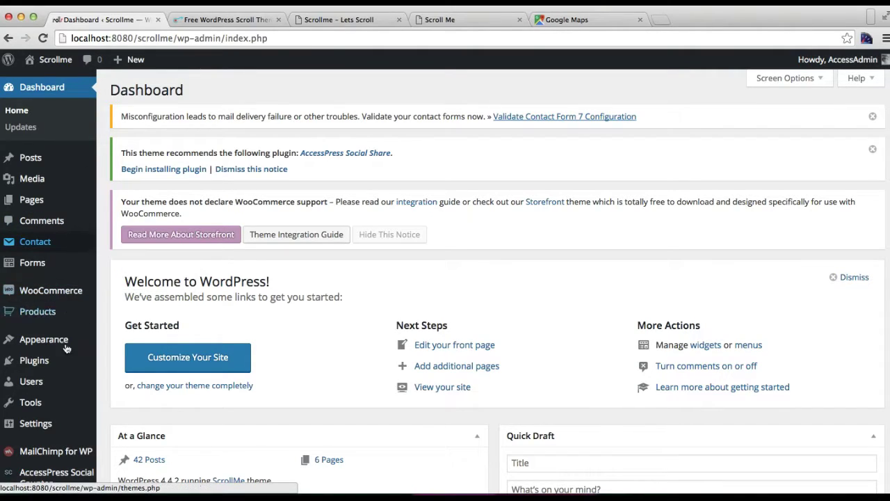
{"action": "mouse_move", "coordinate": [66, 185]}
{"action": "mouse_move", "coordinate": [57, 164]}
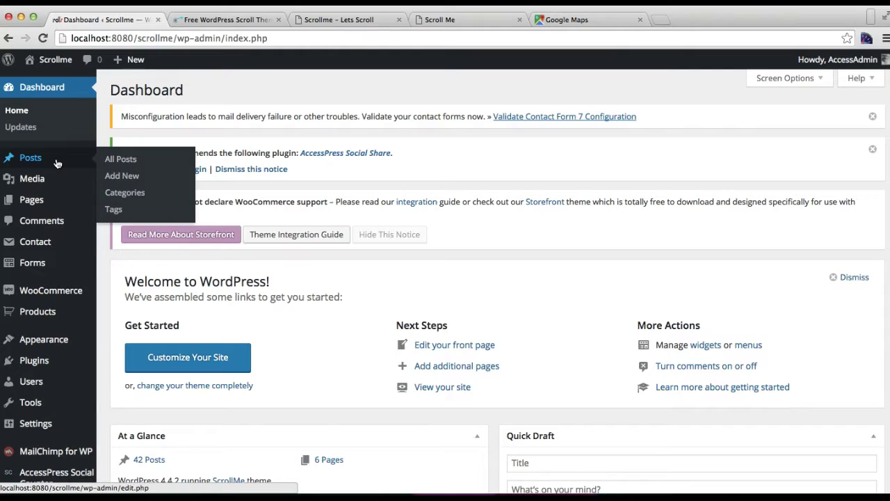
{"action": "left_click", "coordinate": [125, 197]}
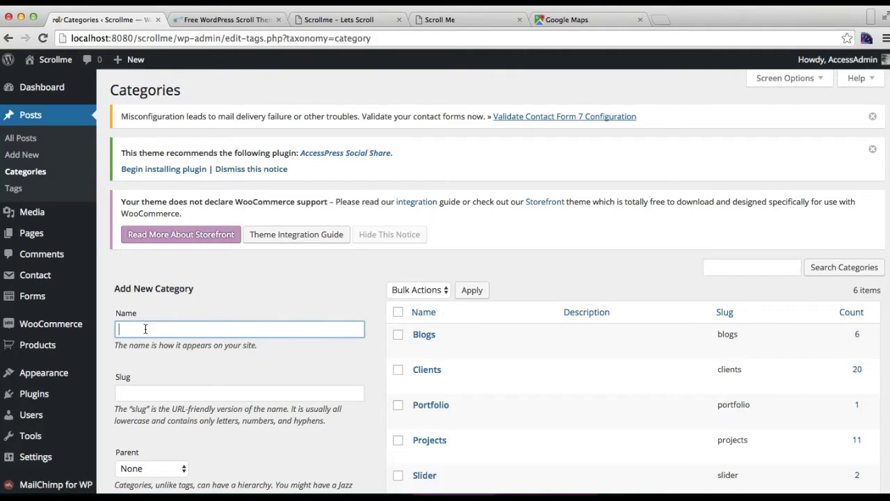
{"action": "type", "text": "Blog 1"}
{"action": "scroll", "coordinate": [279, 381], "scroll_direction": "down", "scroll_amount": 3}
{"action": "mouse_move", "coordinate": [426, 224]}
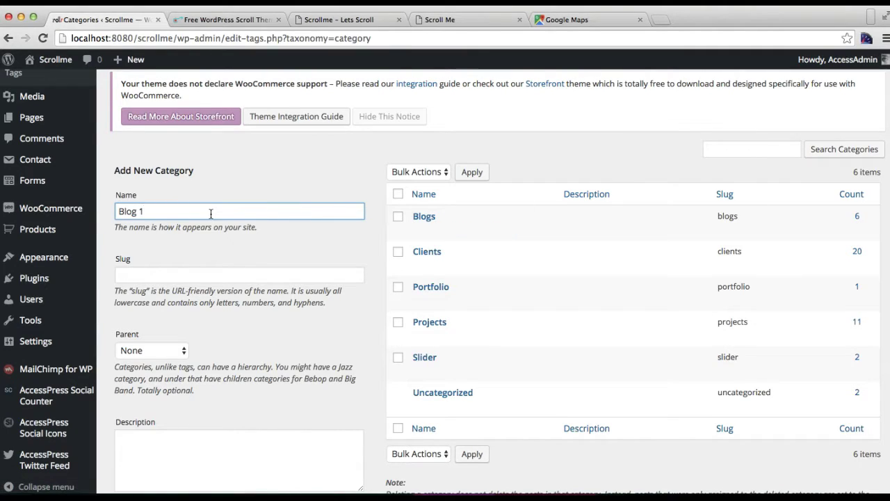
{"action": "scroll", "coordinate": [188, 241], "scroll_direction": "down", "scroll_amount": 2}
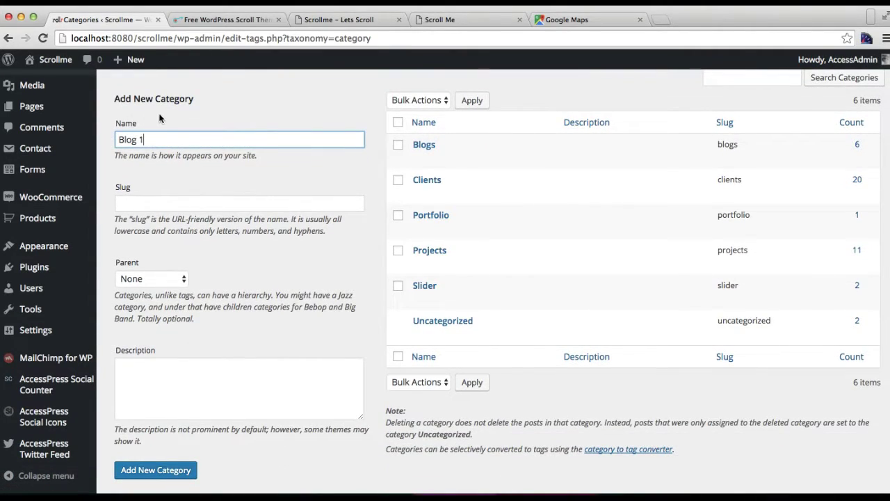
{"action": "left_click", "coordinate": [169, 477]}
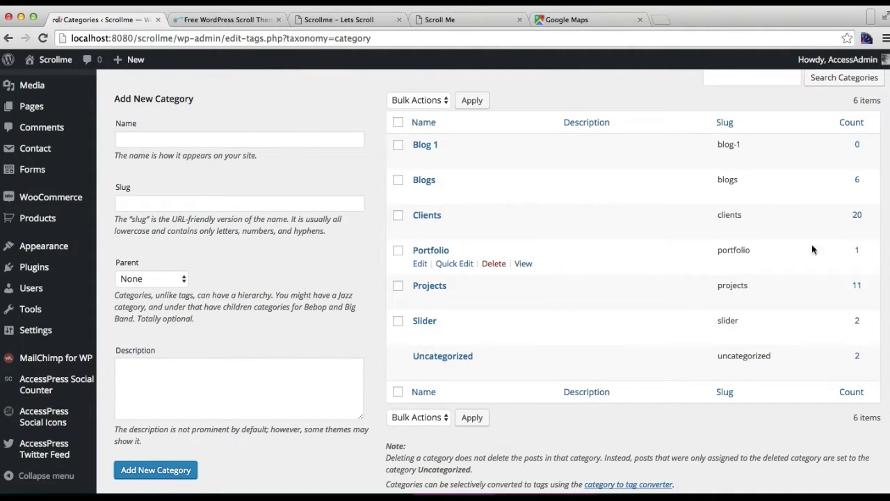
View the posts of the Blog 1 category and start a new post titled B1
{"action": "left_click", "coordinate": [858, 146]}
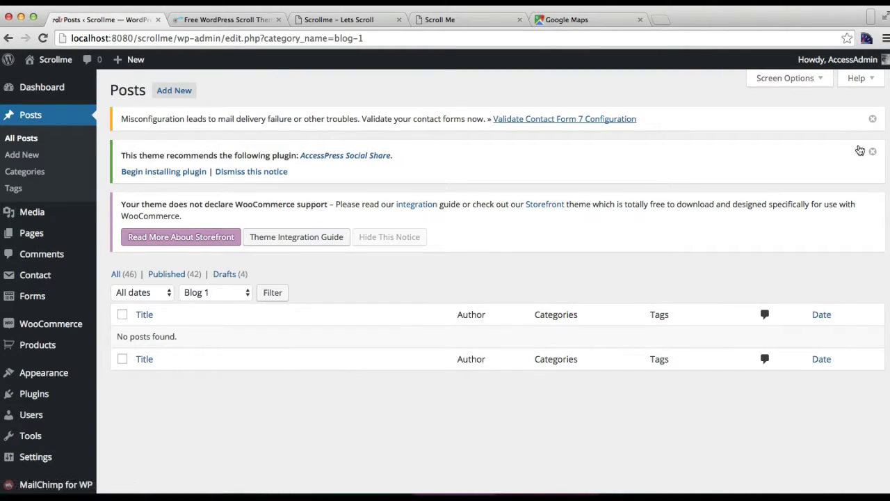
{"action": "left_click", "coordinate": [178, 95]}
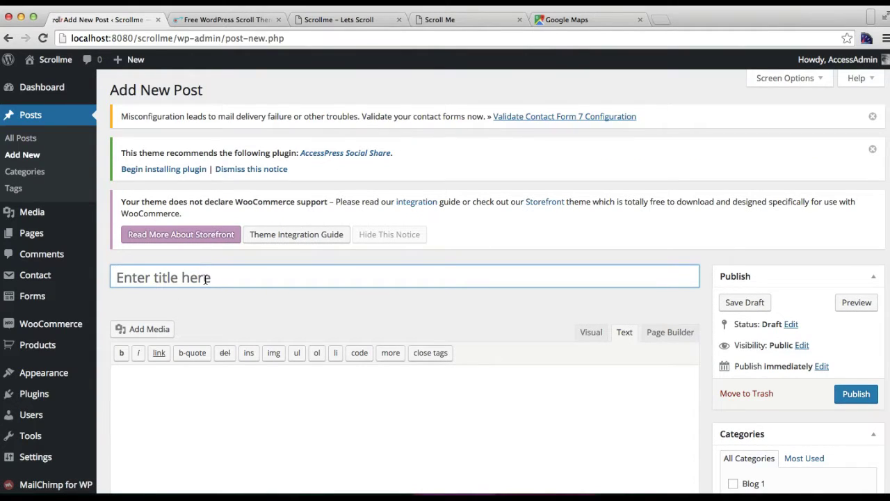
{"action": "left_click", "coordinate": [206, 279]}
{"action": "type", "text": "B1"}
Copy the "Suspendisse ipsum lorem" paragraph from the untitled text document and paste it as the body of post B1
{"action": "left_click", "coordinate": [327, 420]}
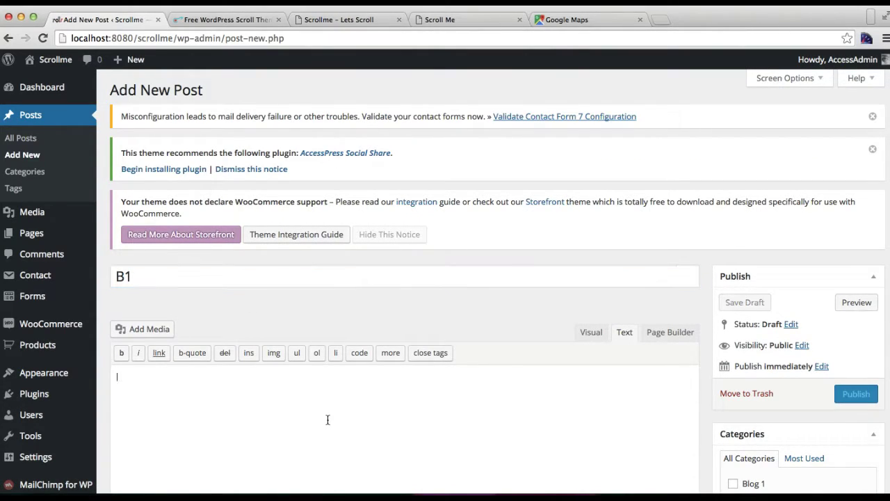
{"action": "left_click", "coordinate": [293, 495]}
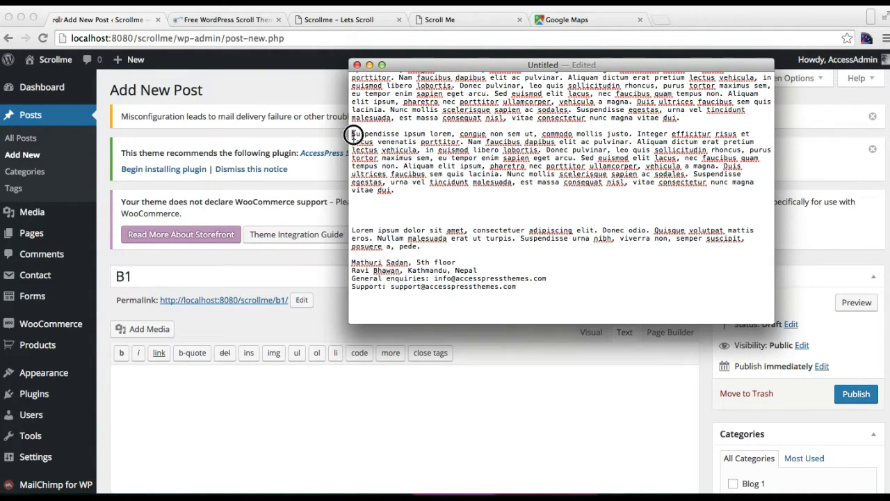
{"action": "left_click_drag", "start_coordinate": [352, 134], "coordinate": [425, 189]}
{"action": "key", "text": "super+c"}
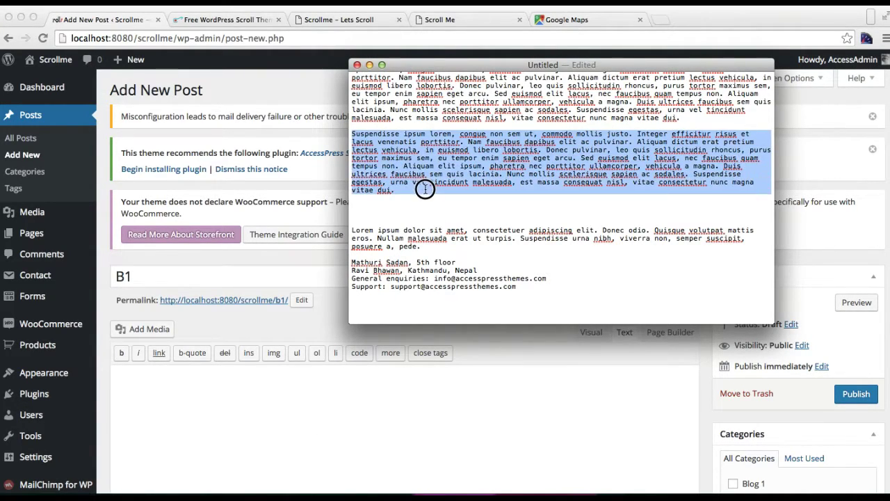
{"action": "left_click", "coordinate": [263, 387]}
{"action": "key", "text": "super+v"}
Set the popcorn picture popcorn-1085072_1280.jpg from the media library as the post's featured image
{"action": "scroll", "coordinate": [554, 388], "scroll_direction": "down", "scroll_amount": 5}
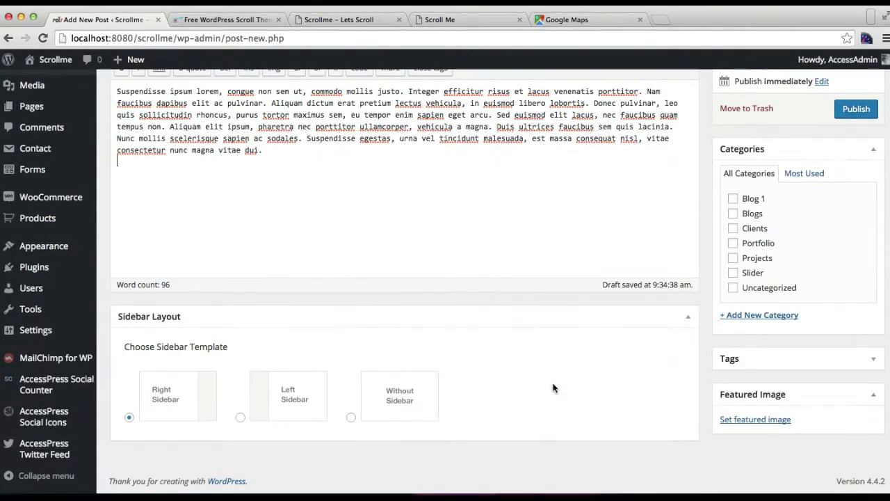
{"action": "left_click", "coordinate": [746, 421]}
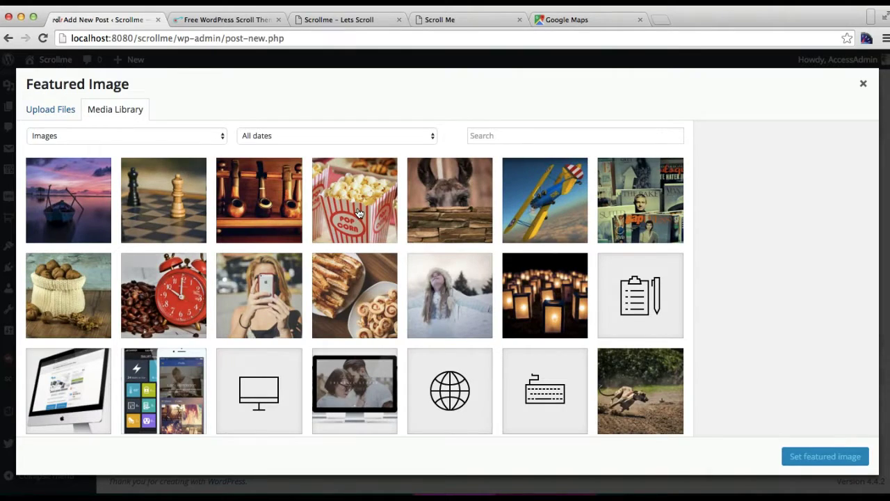
{"action": "left_click", "coordinate": [355, 213]}
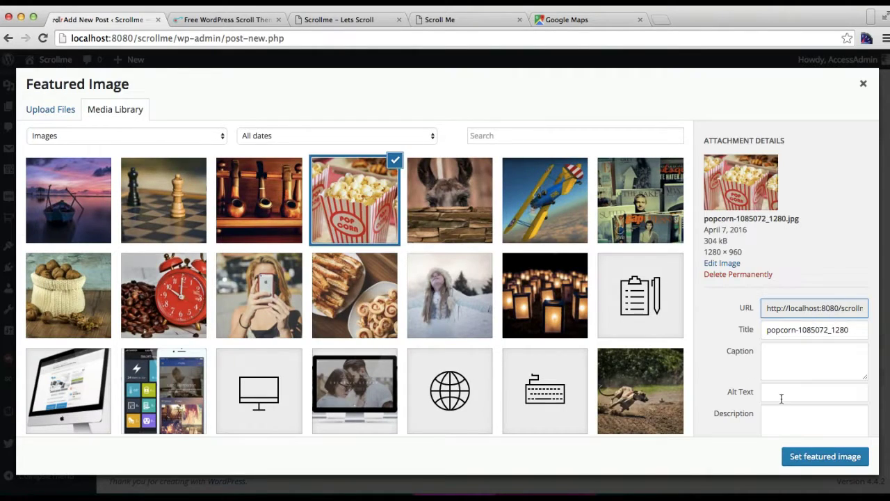
{"action": "left_click", "coordinate": [797, 458]}
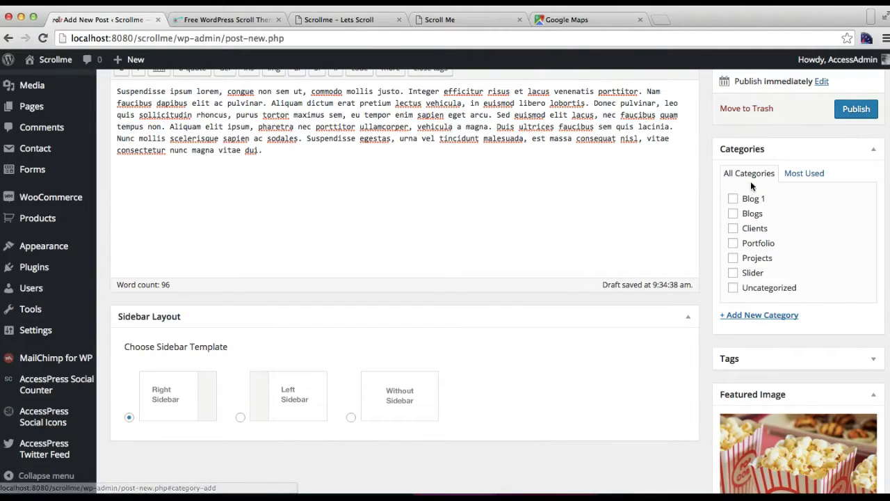
Assign the post to the Blog 1 category and publish it
{"action": "left_click", "coordinate": [733, 200]}
{"action": "scroll", "coordinate": [805, 215], "scroll_direction": "up", "scroll_amount": 5}
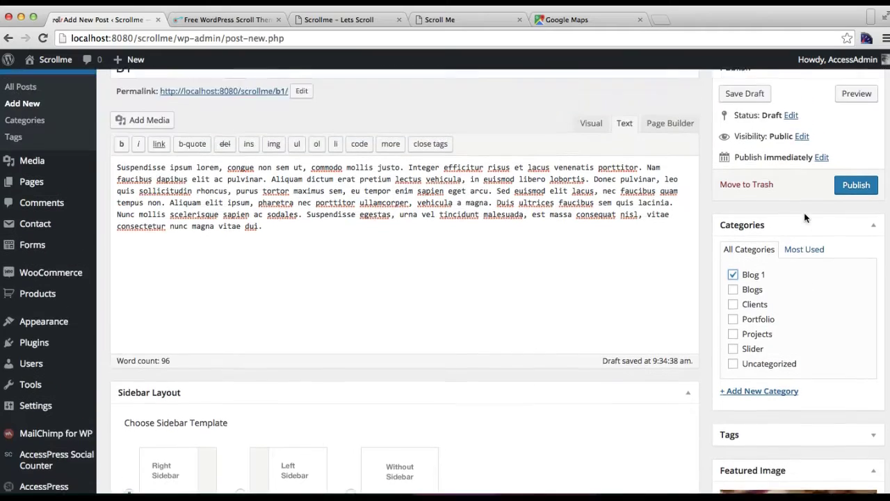
{"action": "left_click", "coordinate": [856, 249]}
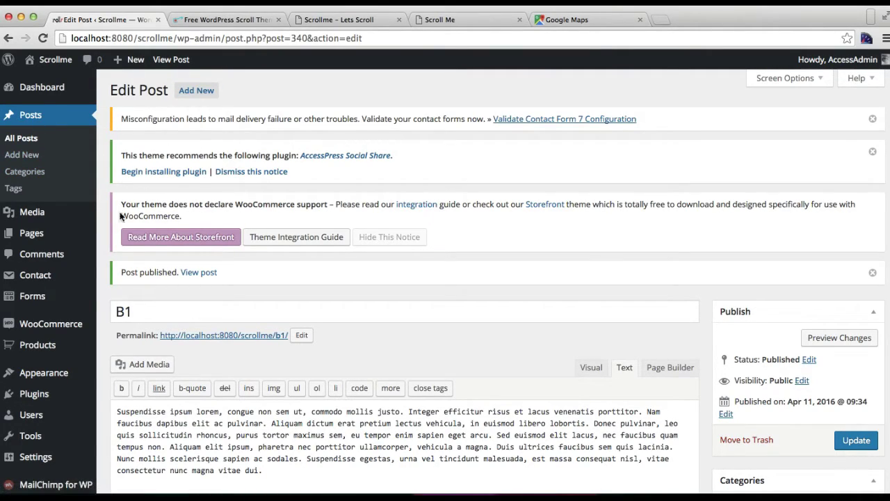
Open the theme Customizer in a new browser tab and display its Blog Settings
{"action": "mouse_move", "coordinate": [42, 373]}
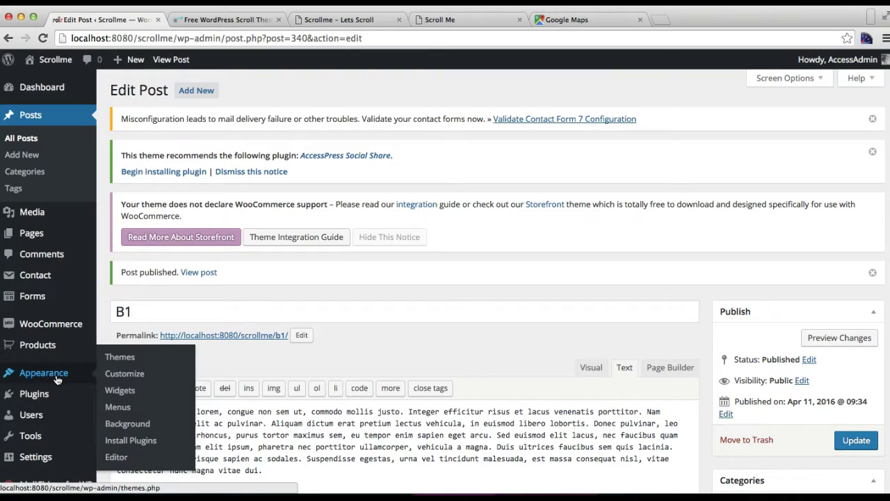
{"action": "right_click", "coordinate": [128, 377]}
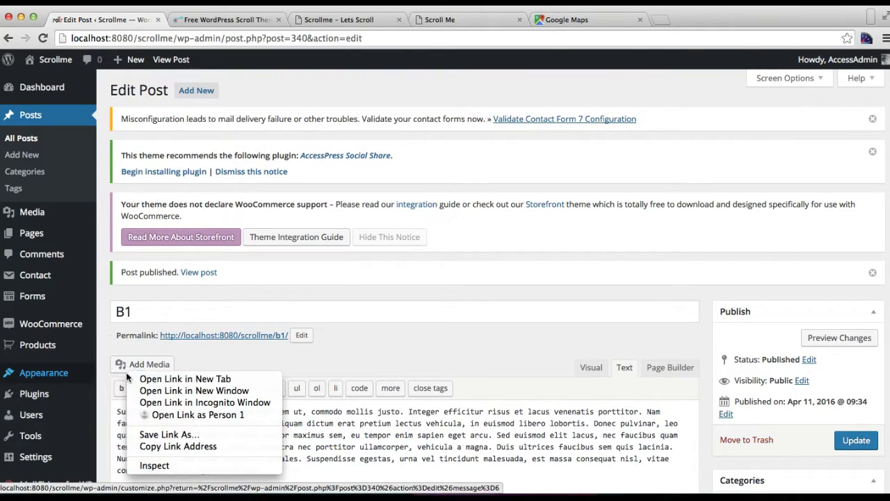
{"action": "left_click", "coordinate": [167, 378]}
{"action": "left_click", "coordinate": [249, 22]}
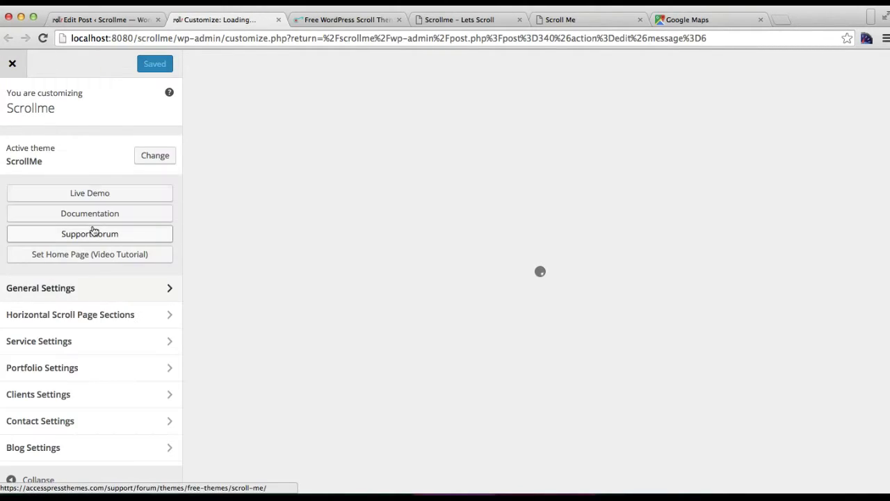
{"action": "scroll", "coordinate": [73, 373], "scroll_direction": "down", "scroll_amount": 2}
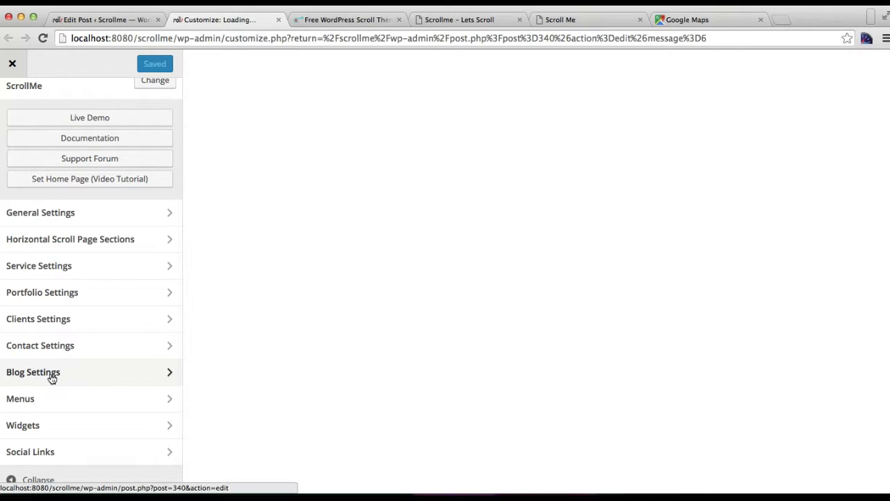
{"action": "left_click", "coordinate": [52, 374]}
Compare the Section Title in Blog Settings with the blog heading on the Scrollme demo site
{"action": "triple_click", "coordinate": [58, 158]}
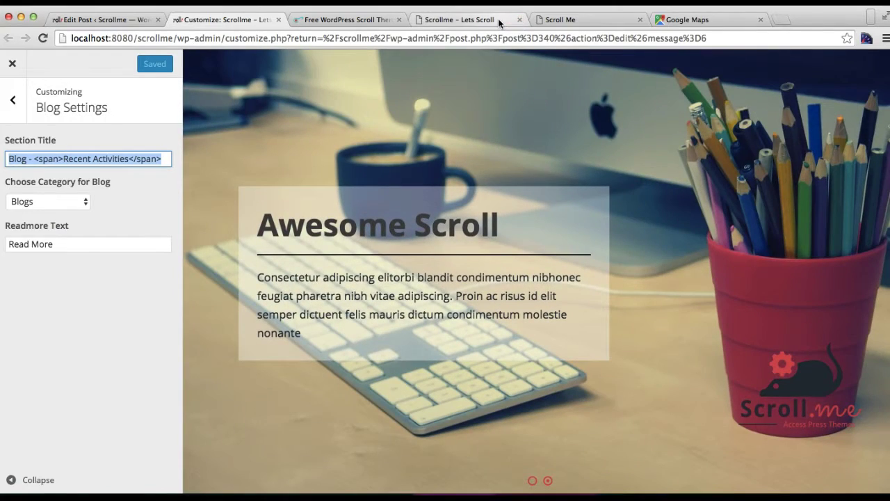
{"action": "left_click", "coordinate": [459, 19]}
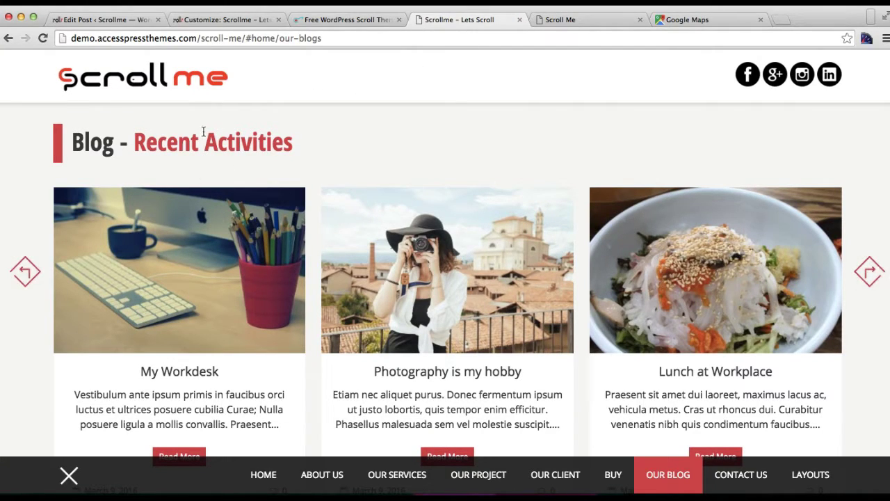
{"action": "left_click", "coordinate": [131, 20]}
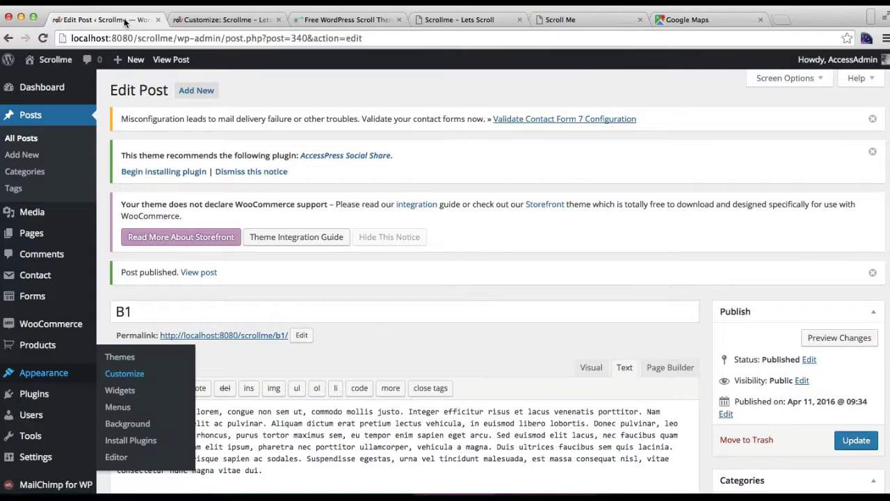
{"action": "left_click", "coordinate": [209, 19]}
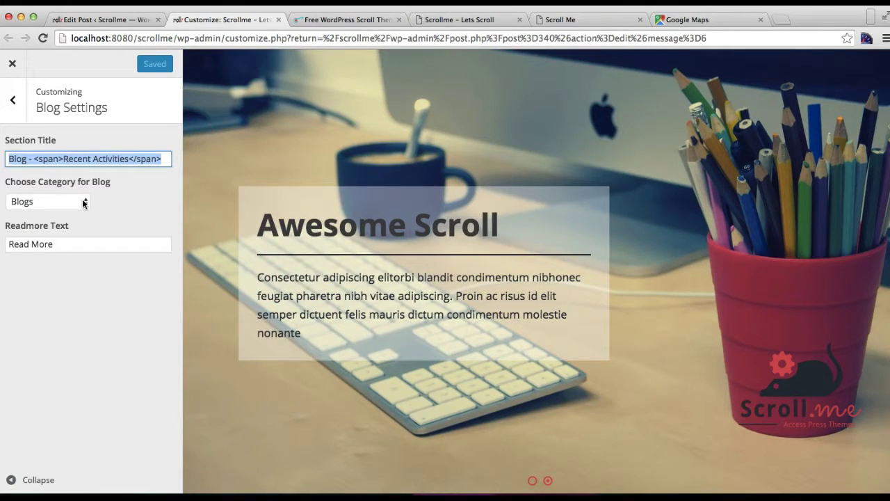
Review the blog category choices, keeping Blogs, and compare the Readmore Text with the post buttons on the demo site
{"action": "left_click", "coordinate": [83, 203]}
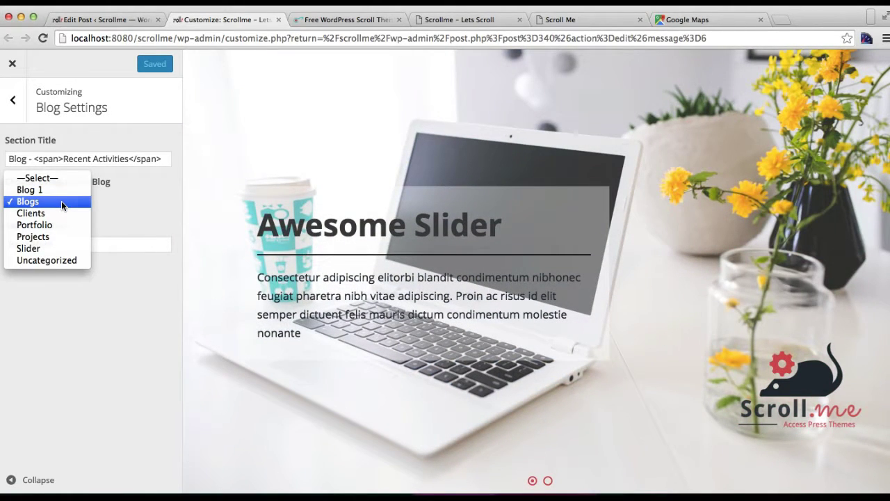
{"action": "left_click", "coordinate": [61, 201]}
{"action": "double_click", "coordinate": [68, 244]}
{"action": "left_click", "coordinate": [67, 244]}
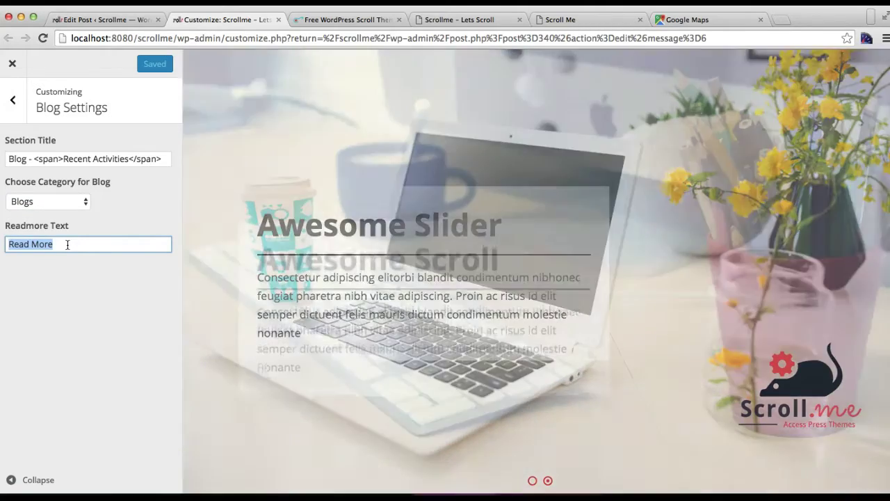
{"action": "left_click", "coordinate": [459, 19]}
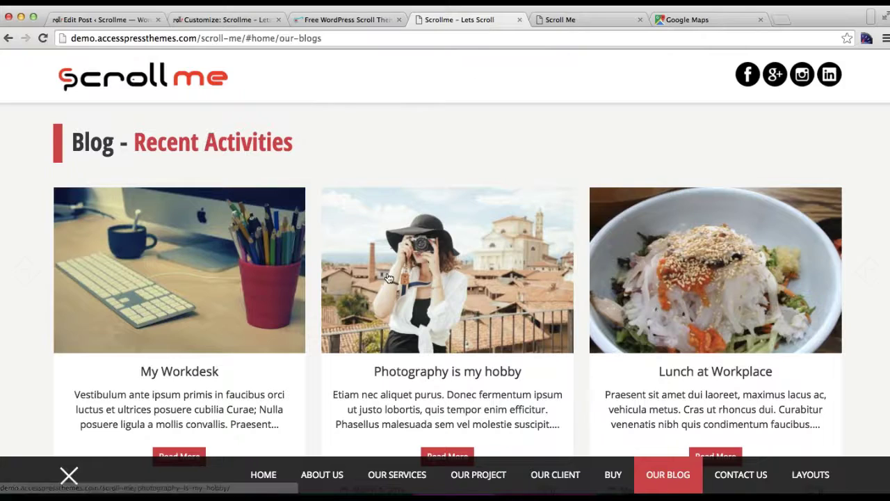
{"action": "scroll", "coordinate": [304, 353], "scroll_direction": "down", "scroll_amount": 4}
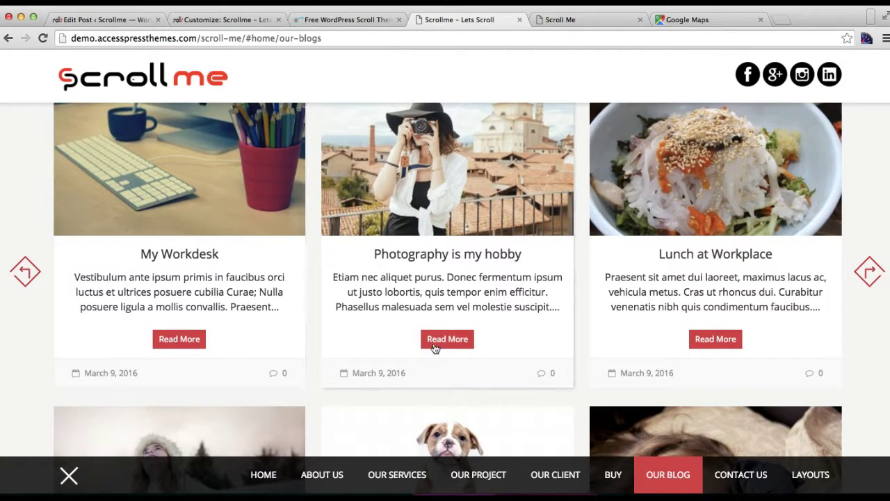
{"action": "left_click", "coordinate": [134, 21]}
{"action": "left_click", "coordinate": [212, 21]}
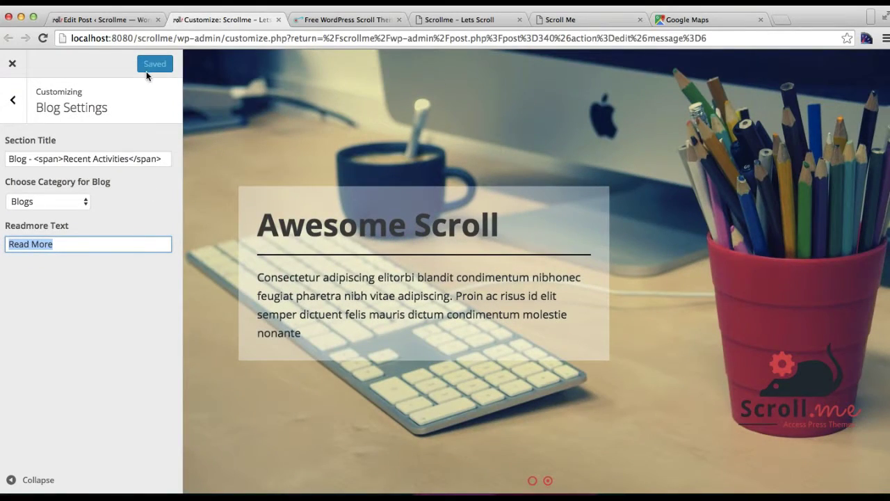
Leave Blog Settings and open Scroll Section 6 under Horizontal Scroll Page Sections to examine its layout settings
{"action": "left_click", "coordinate": [9, 108]}
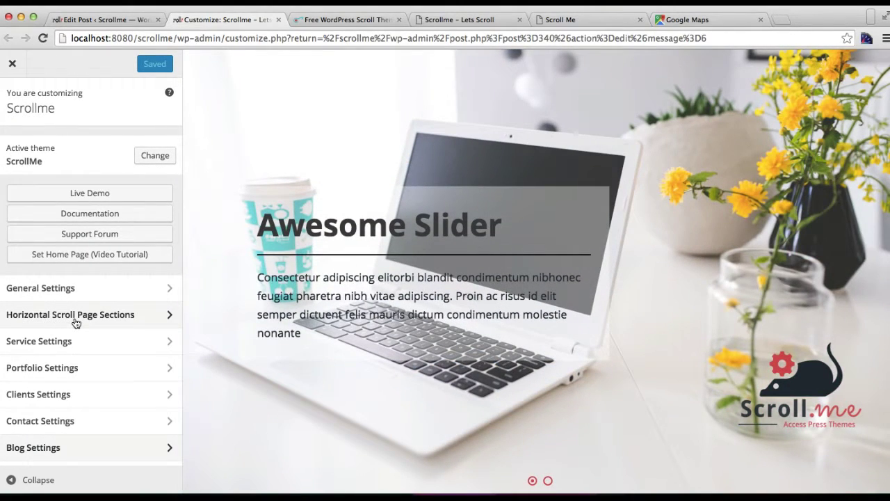
{"action": "left_click", "coordinate": [76, 320]}
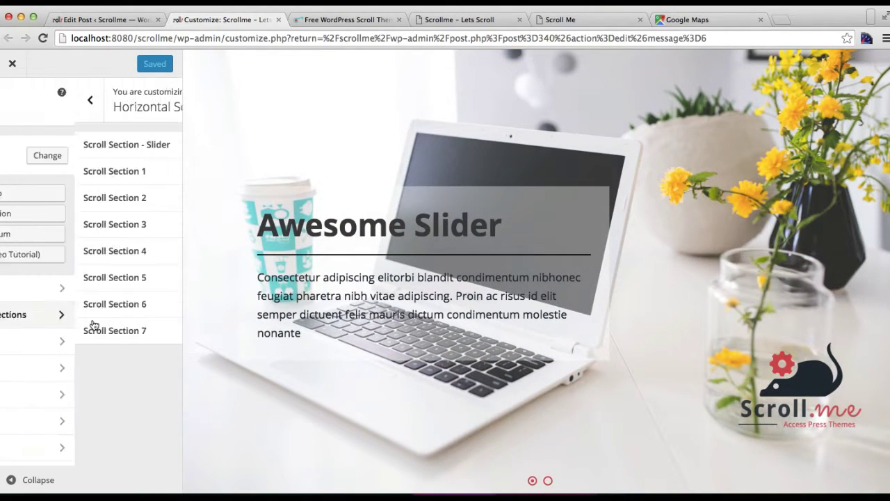
{"action": "left_click", "coordinate": [81, 282]}
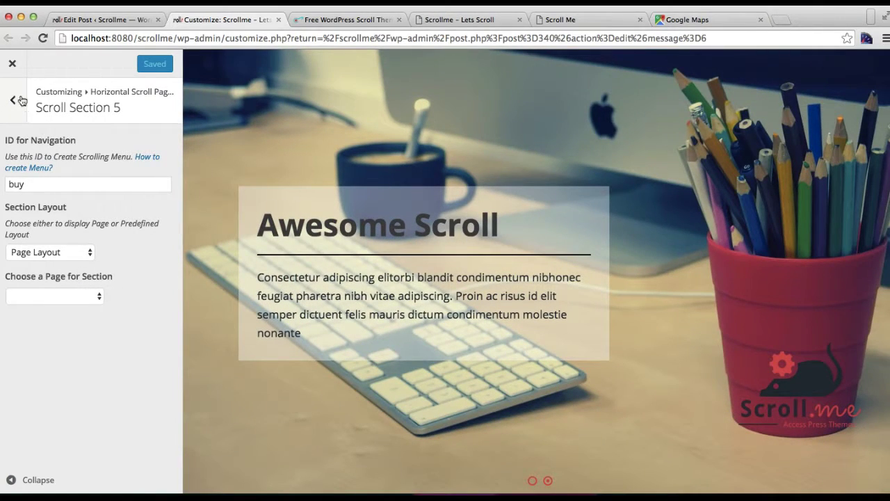
{"action": "left_click", "coordinate": [22, 101]}
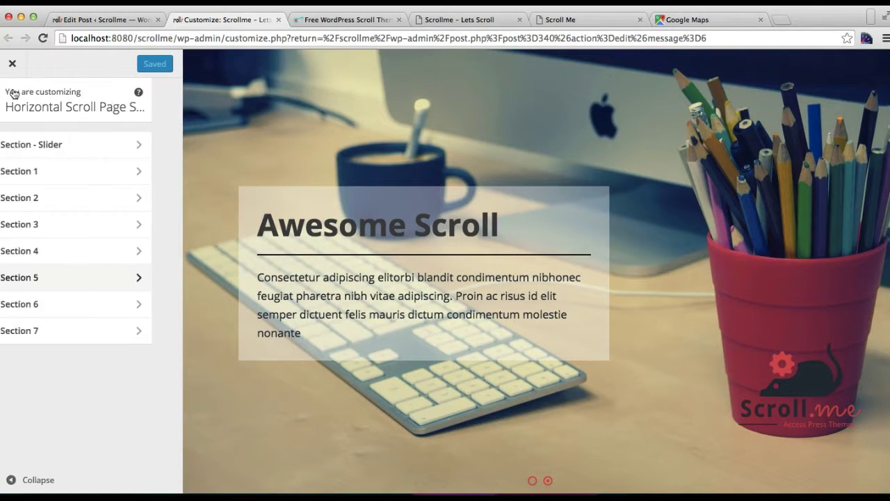
{"action": "left_click", "coordinate": [72, 310]}
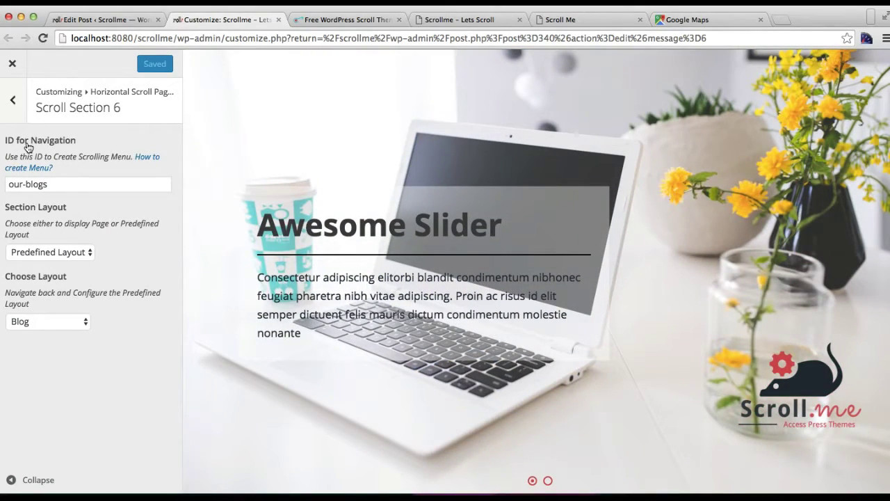
Review the ID for Navigation of Scroll Section 6, keeping Predefined Layout as the section layout and Blog as the chosen layout
{"action": "left_click_drag", "start_coordinate": [49, 184], "coordinate": [3, 186]}
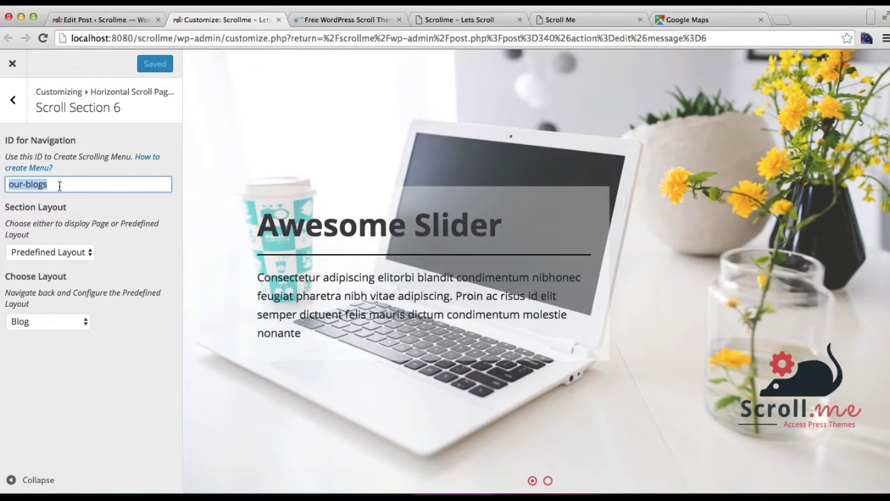
{"action": "left_click", "coordinate": [59, 185]}
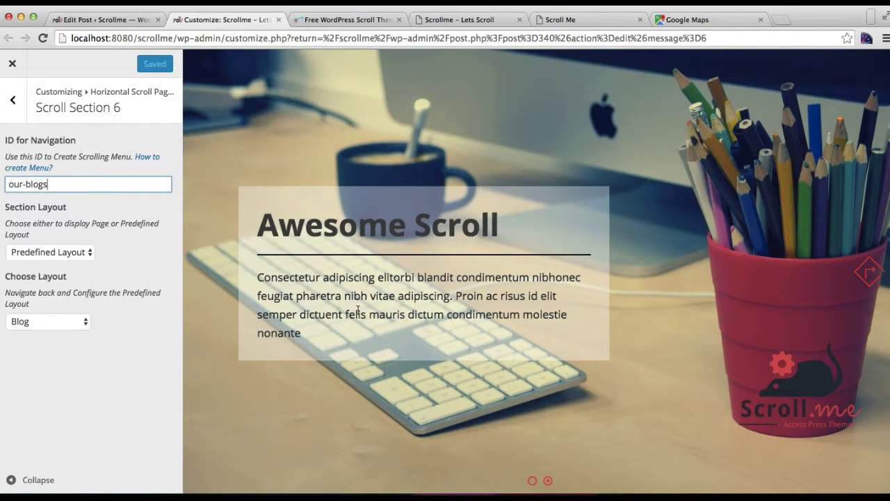
{"action": "left_click", "coordinate": [85, 252]}
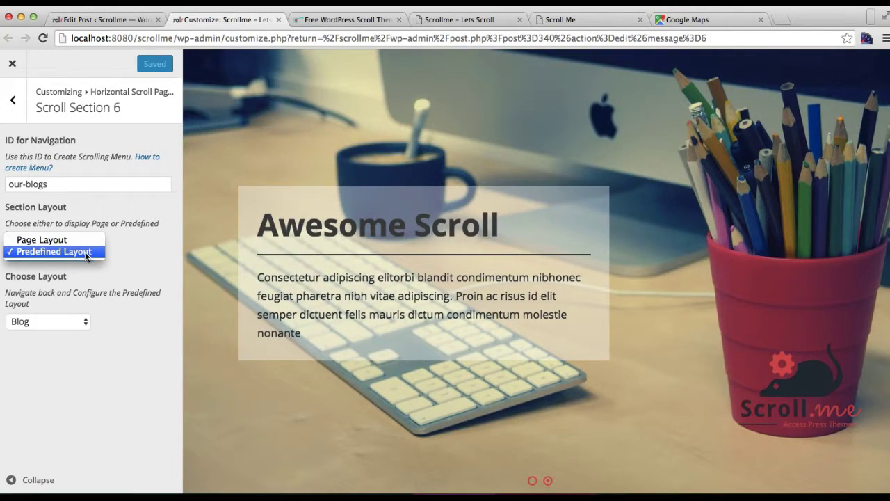
{"action": "left_click", "coordinate": [85, 252]}
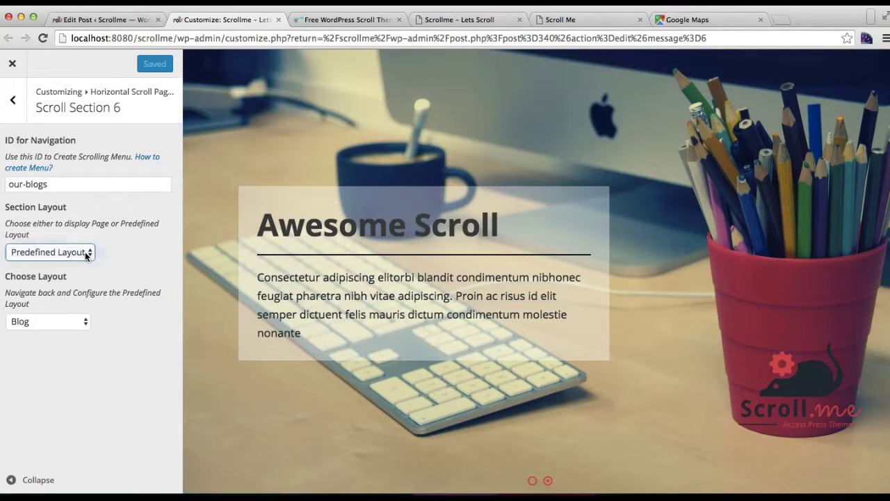
{"action": "left_click", "coordinate": [83, 325]}
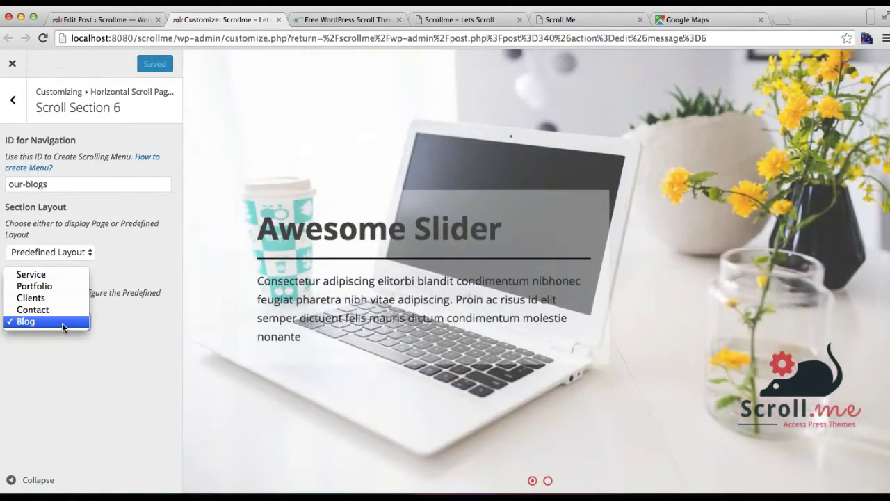
{"action": "left_click", "coordinate": [62, 323]}
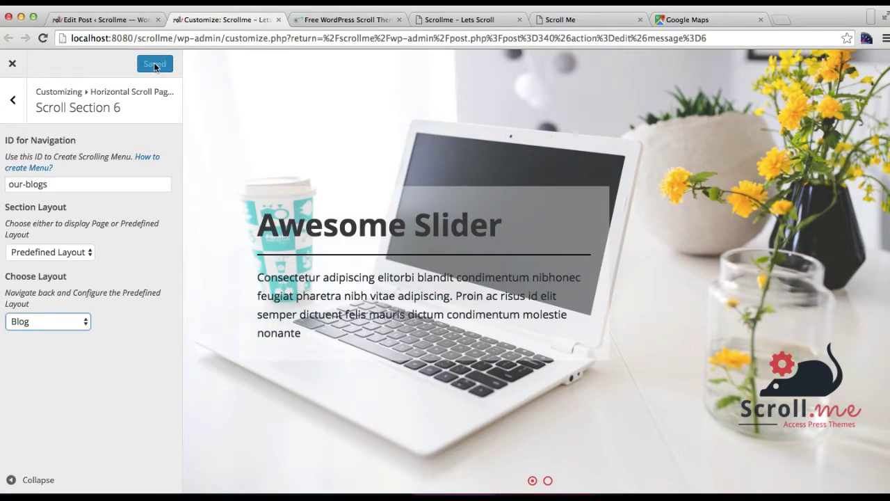
Open the WordPress Menus page for menu 2 and expand the Custom Links form at its URL field
{"action": "left_click", "coordinate": [88, 26]}
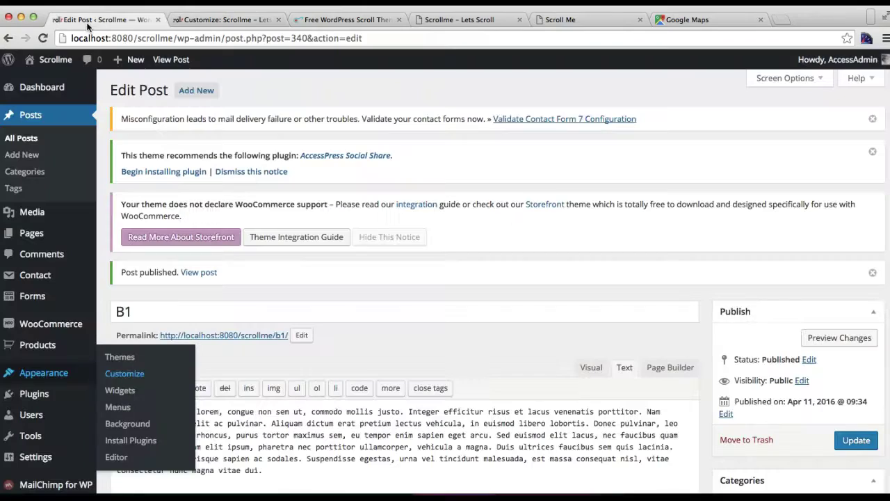
{"action": "left_click", "coordinate": [122, 408]}
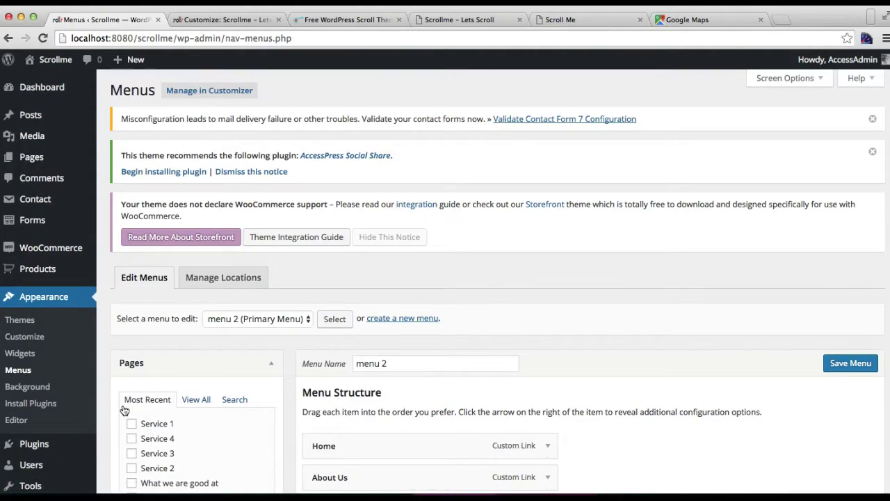
{"action": "scroll", "coordinate": [687, 393], "scroll_direction": "down", "scroll_amount": 5}
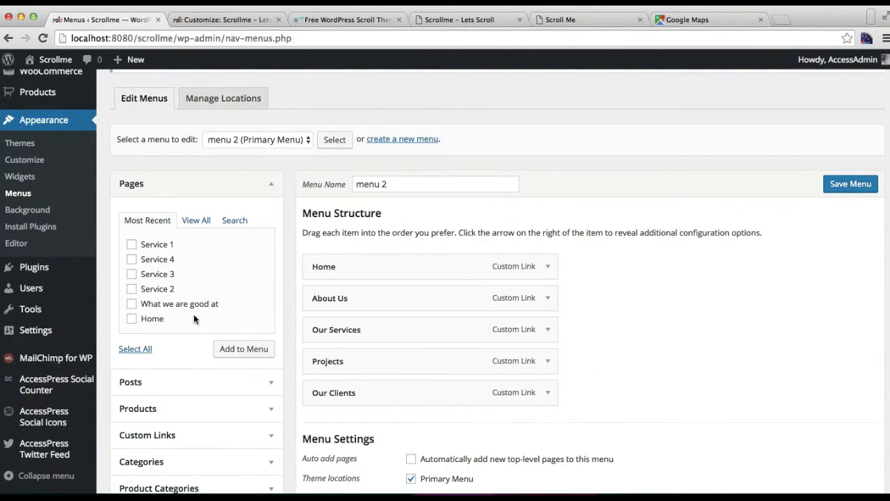
{"action": "scroll", "coordinate": [265, 363], "scroll_direction": "down", "scroll_amount": 3}
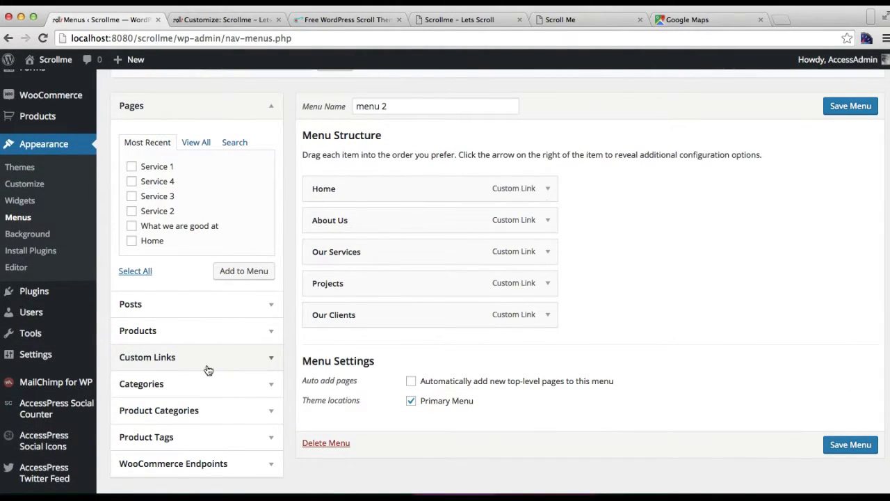
{"action": "left_click", "coordinate": [258, 364]}
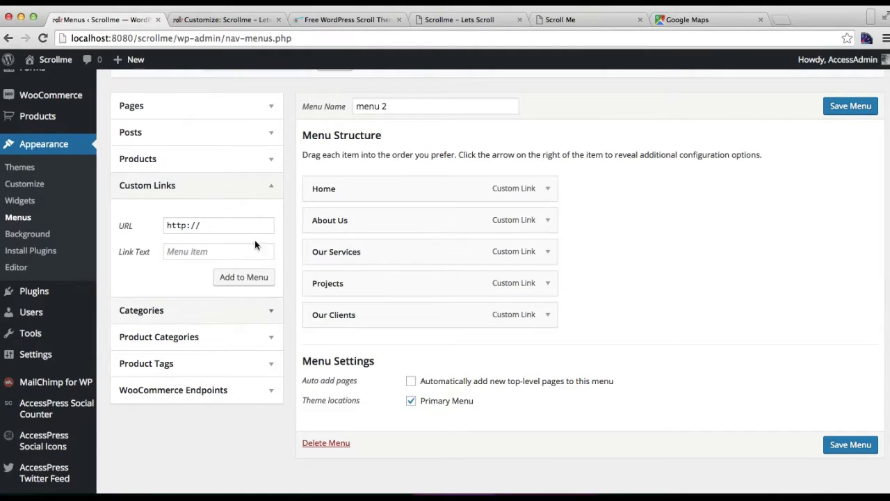
{"action": "left_click", "coordinate": [219, 225]}
{"action": "key", "text": "super+a"}
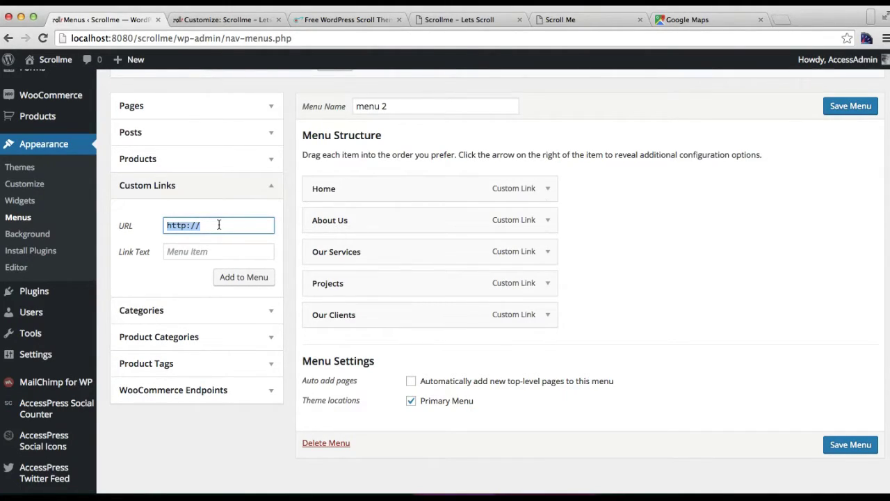
Expand the Our Clients menu item and examine how its URL combines the site address, #home and the section ID
{"action": "left_click", "coordinate": [547, 317]}
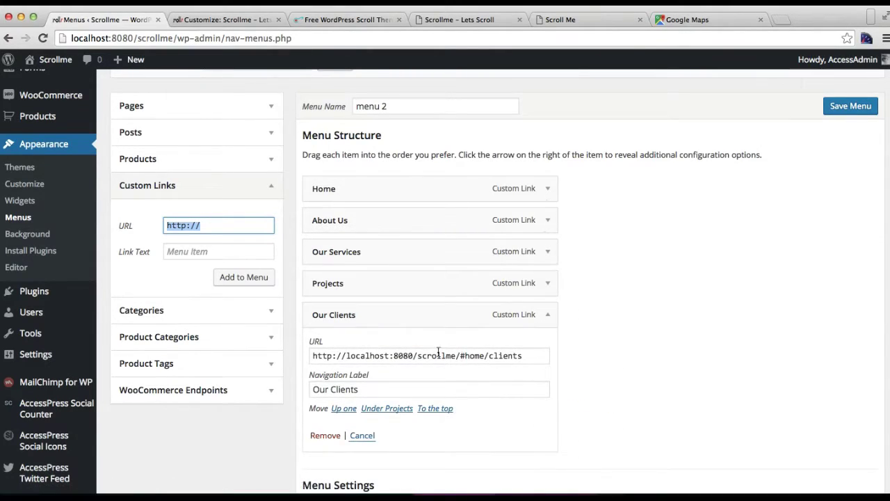
{"action": "left_click_drag", "start_coordinate": [313, 356], "coordinate": [448, 355]}
{"action": "left_click_drag", "start_coordinate": [448, 356], "coordinate": [486, 356]}
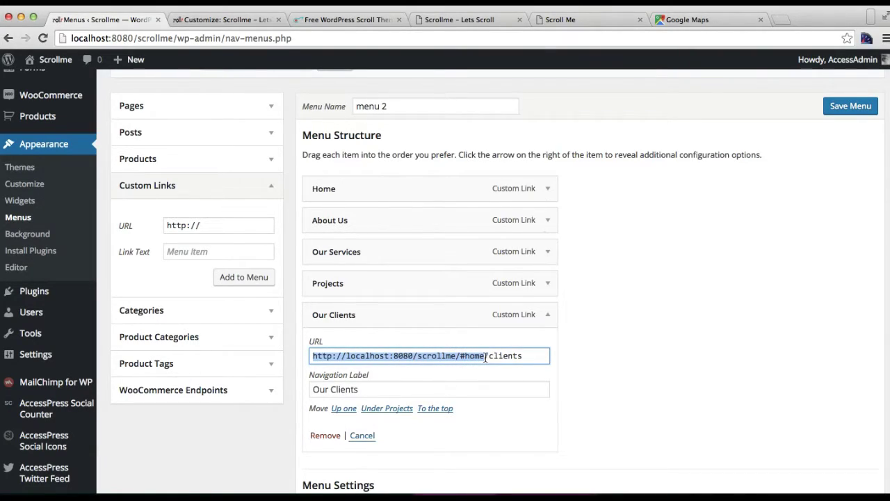
{"action": "left_click", "coordinate": [313, 355]}
{"action": "left_click_drag", "start_coordinate": [313, 355], "coordinate": [459, 356]}
{"action": "left_click_drag", "start_coordinate": [490, 357], "coordinate": [523, 356]}
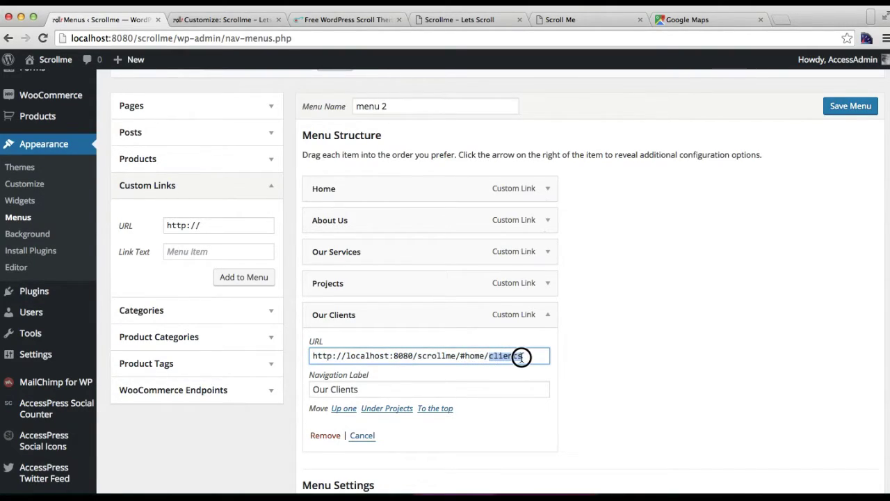
Check the ID for Navigation of Scroll Section 6 in the Customizer
{"action": "left_click", "coordinate": [217, 18]}
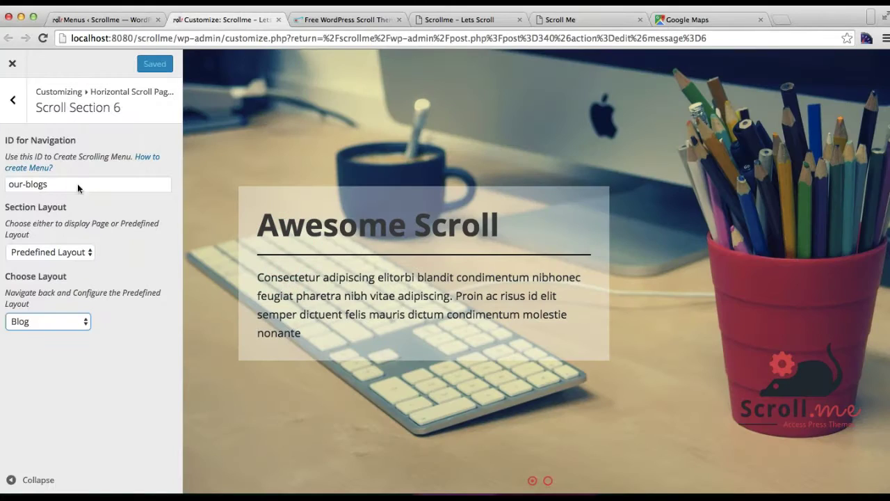
{"action": "left_click", "coordinate": [49, 185]}
{"action": "left_click_drag", "start_coordinate": [49, 185], "coordinate": [2, 183]}
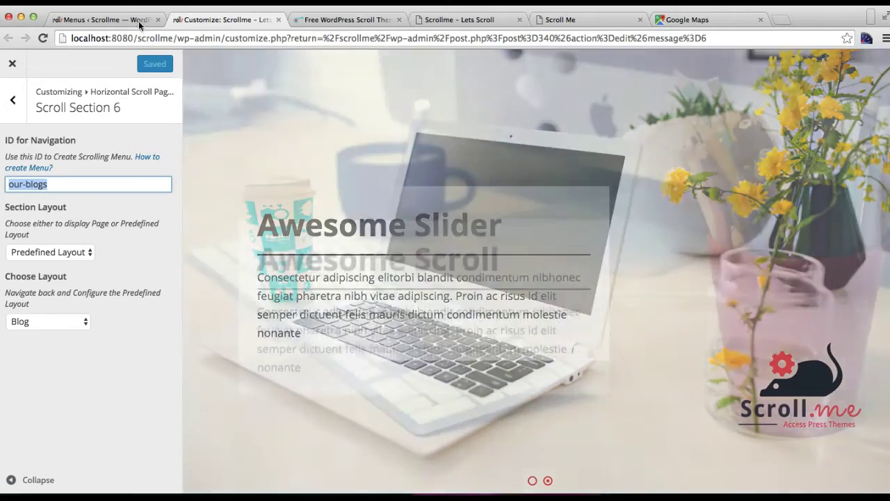
{"action": "key", "text": "ctrl+shift+Tab"}
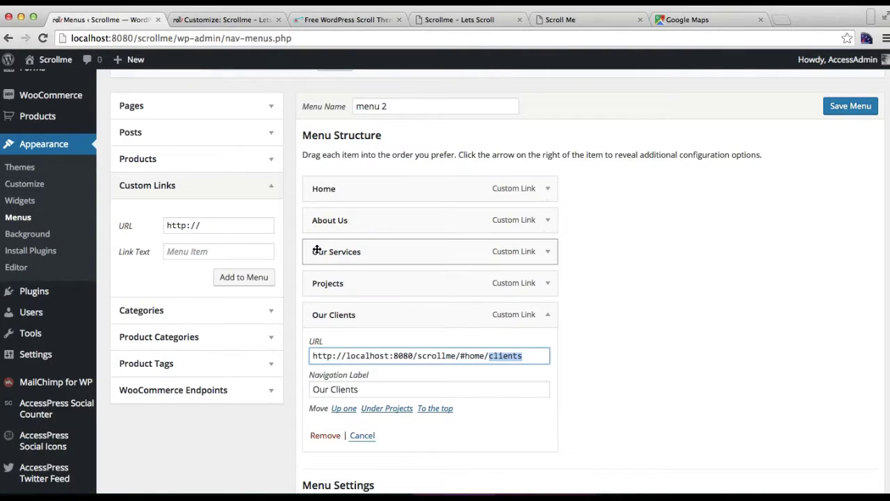
{"action": "left_click", "coordinate": [523, 358]}
{"action": "left_click_drag", "start_coordinate": [312, 356], "coordinate": [486, 357]}
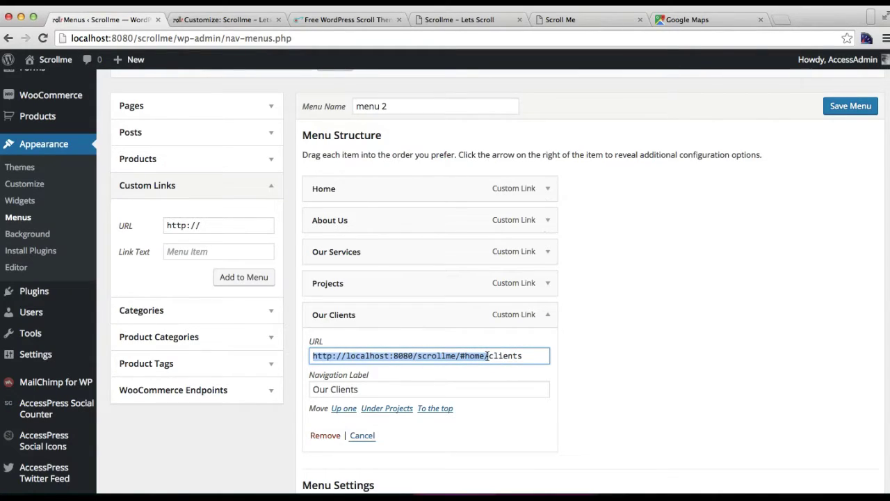
{"action": "left_click", "coordinate": [210, 225]}
{"action": "double_click", "coordinate": [210, 226]}
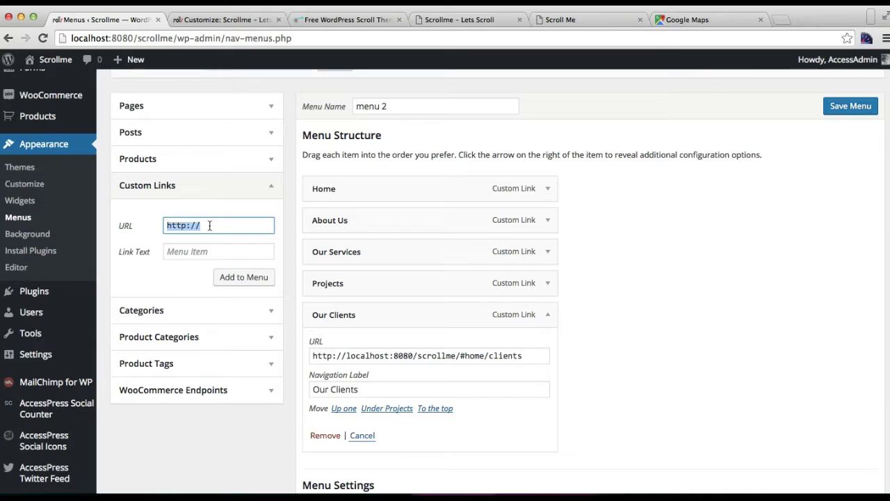
{"action": "key", "text": "super+v"}
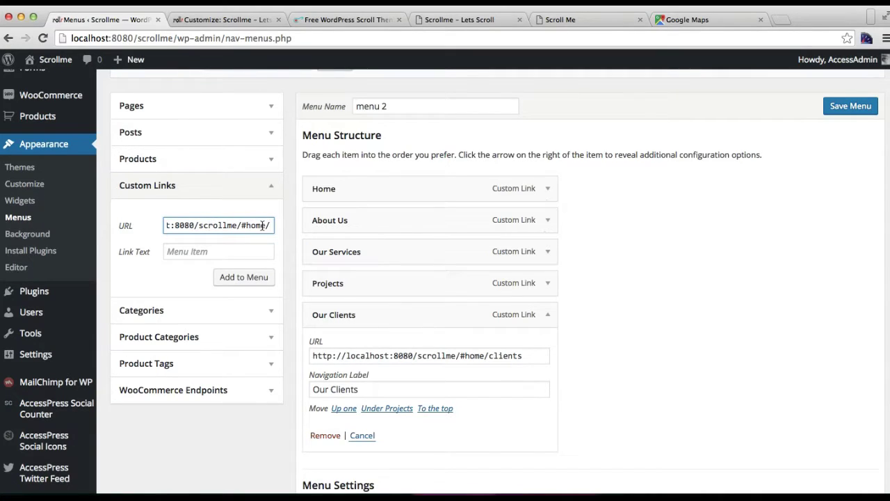
Take the navigation ID from Scroll Section 6 and complete the custom link's URL with our-blogs
{"action": "left_click", "coordinate": [215, 21]}
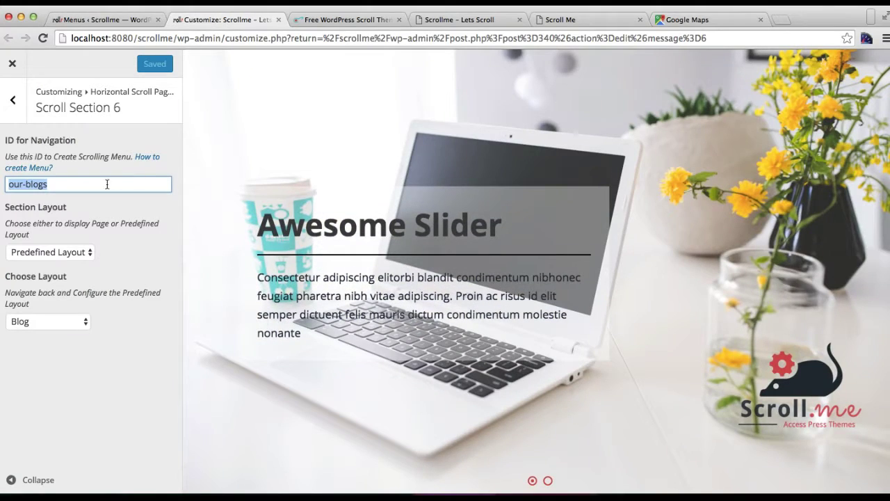
{"action": "left_click", "coordinate": [101, 19]}
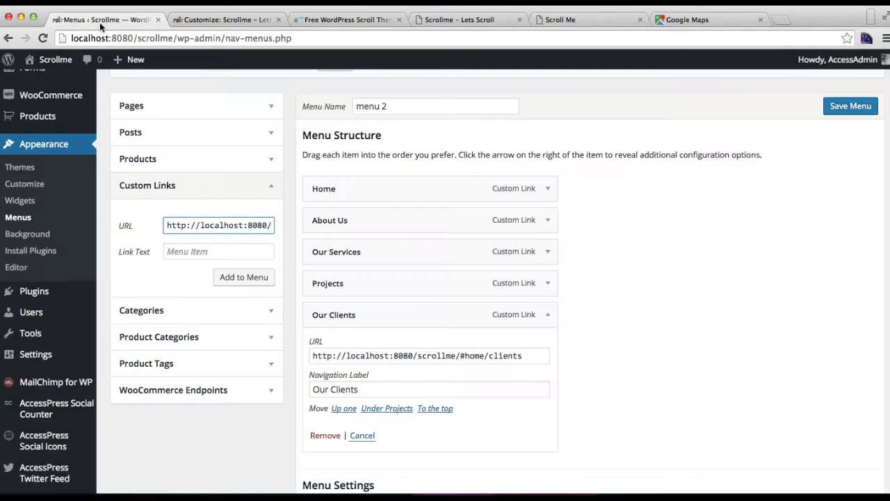
{"action": "left_click", "coordinate": [270, 227]}
{"action": "type", "text": "me/#home/"}
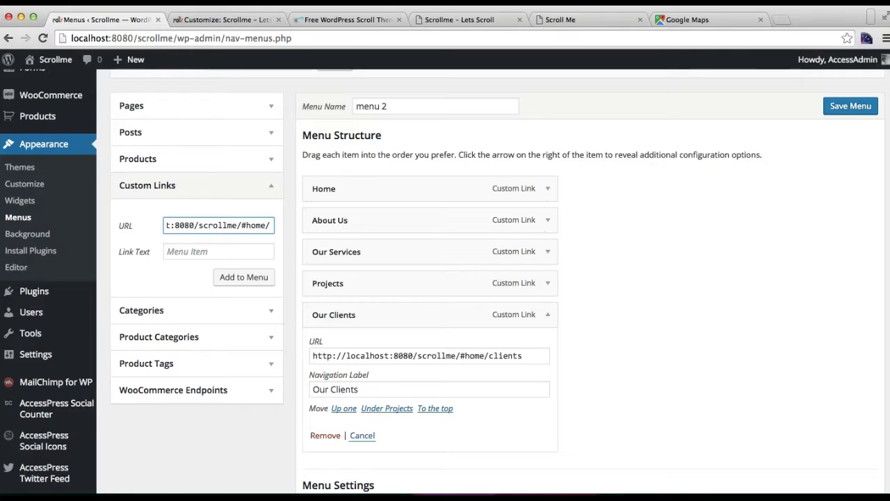
{"action": "type", "text": "our-blogs"}
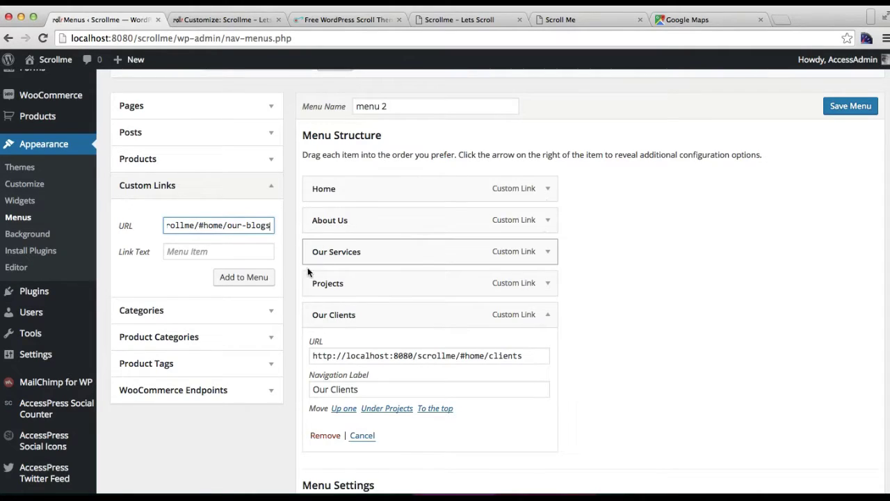
Give the custom link the text Our Blogs, add it to menu 2 and save the menu
{"action": "left_click", "coordinate": [252, 251]}
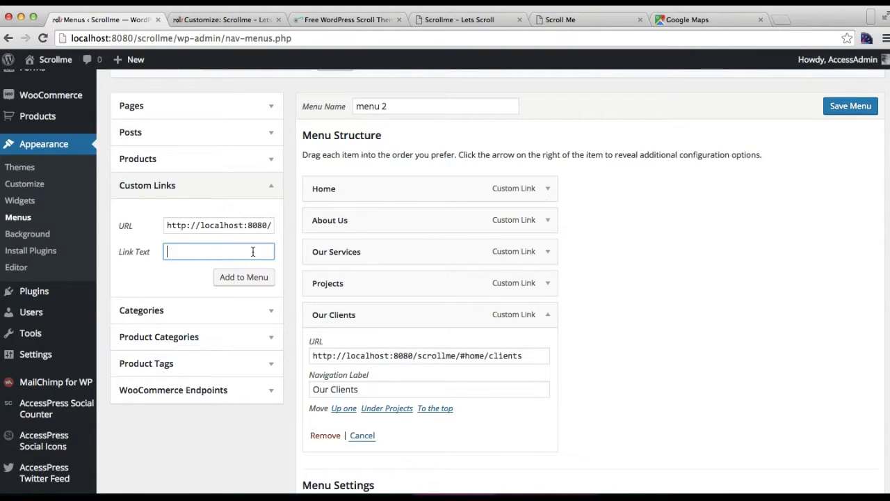
{"action": "type", "text": "Our Blogs"}
{"action": "left_click", "coordinate": [265, 280]}
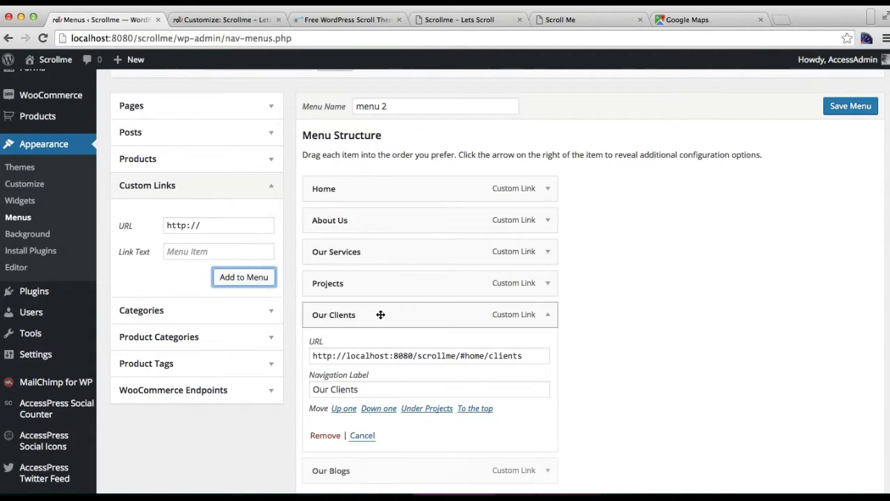
{"action": "scroll", "coordinate": [485, 390], "scroll_direction": "down", "scroll_amount": 5}
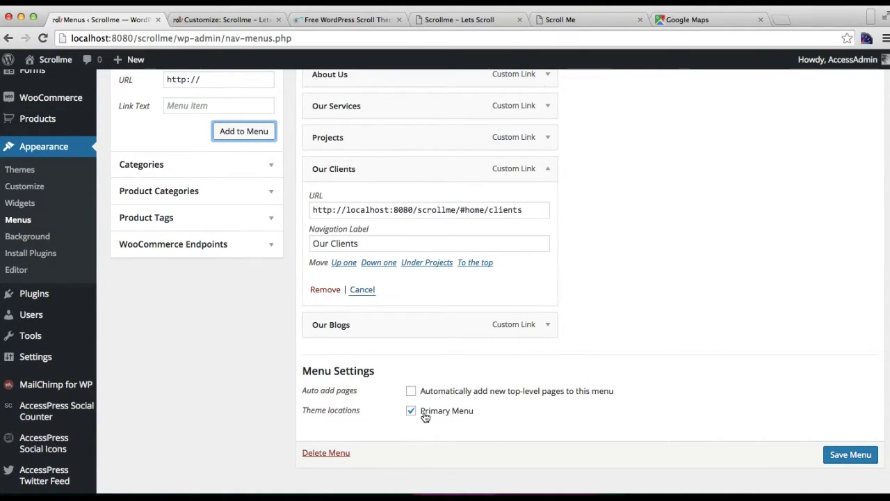
{"action": "left_click", "coordinate": [842, 459]}
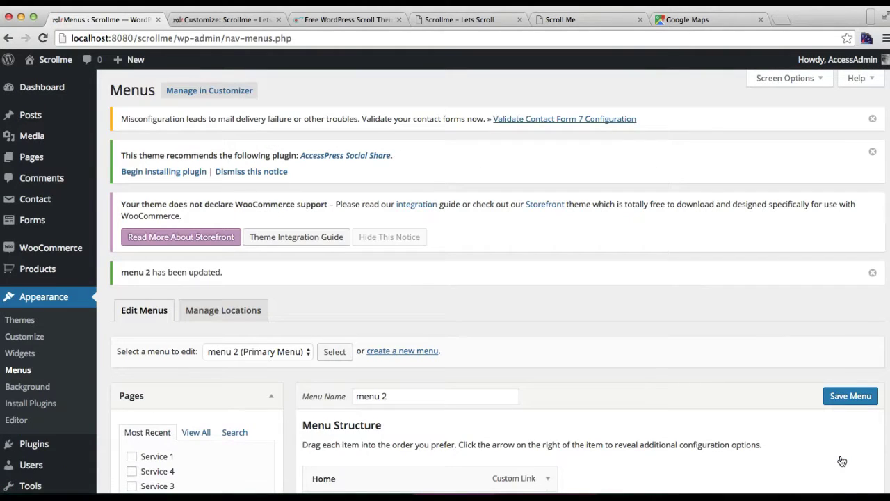
Open the Scrollme site's front end in a new browser tab and switch to it
{"action": "mouse_move", "coordinate": [52, 60]}
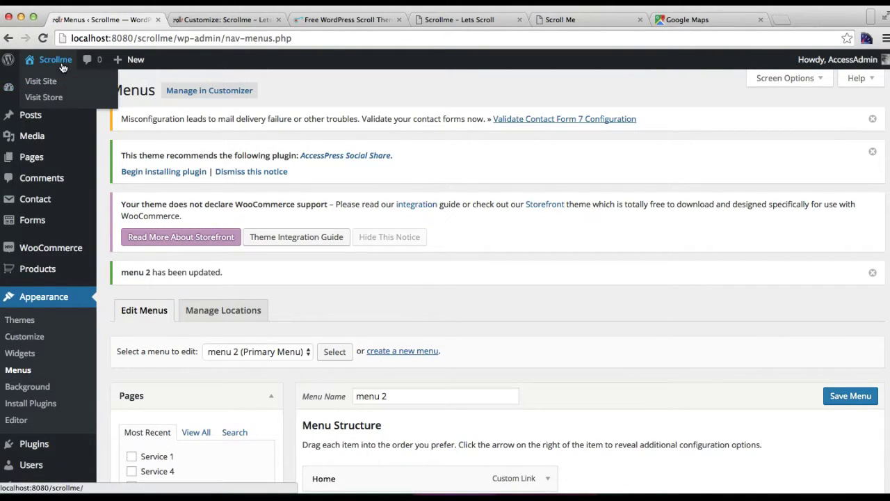
{"action": "right_click", "coordinate": [44, 85]}
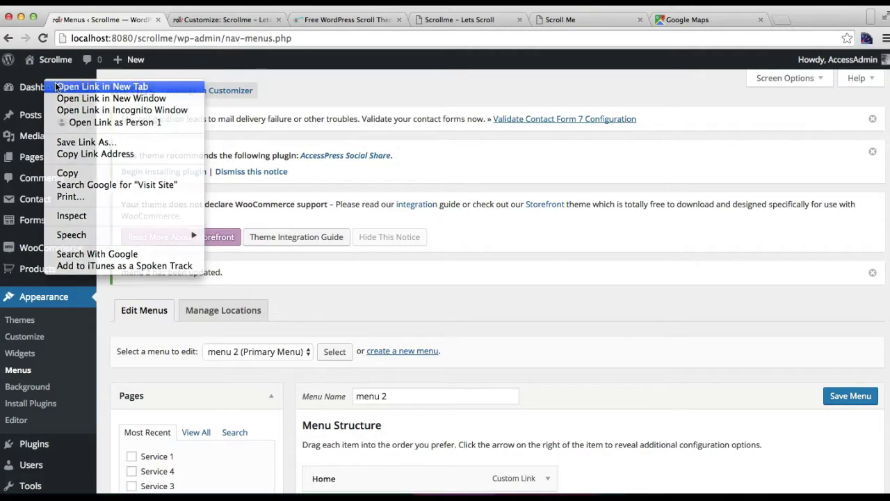
{"action": "left_click", "coordinate": [63, 86]}
{"action": "left_click", "coordinate": [201, 19]}
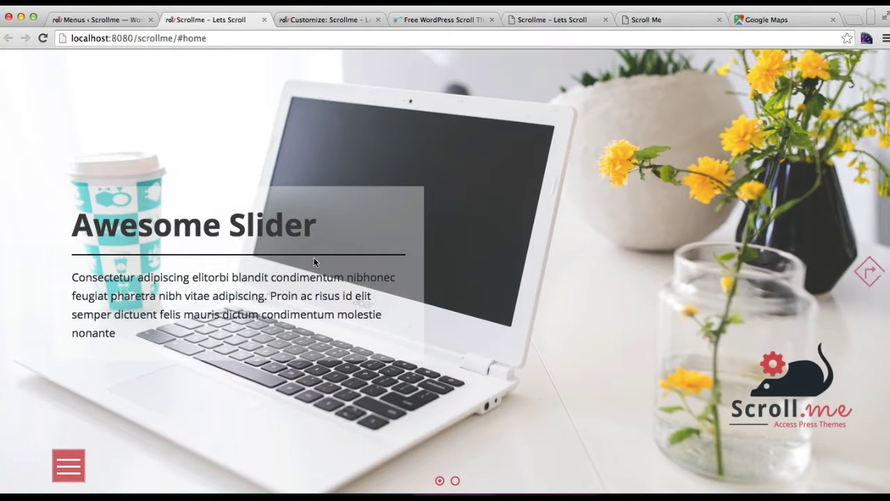
Go to the Our Blogs section through the site's navigation menu and look through its blog posts
{"action": "left_click", "coordinate": [62, 479]}
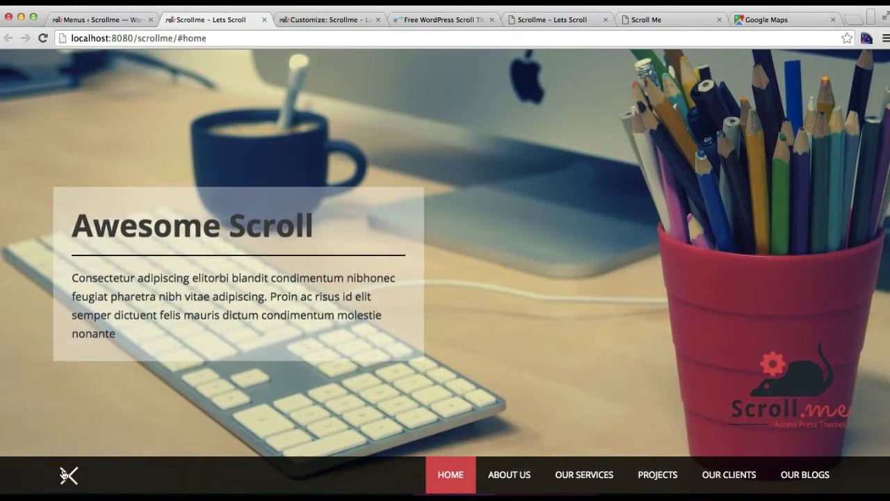
{"action": "left_click", "coordinate": [806, 476]}
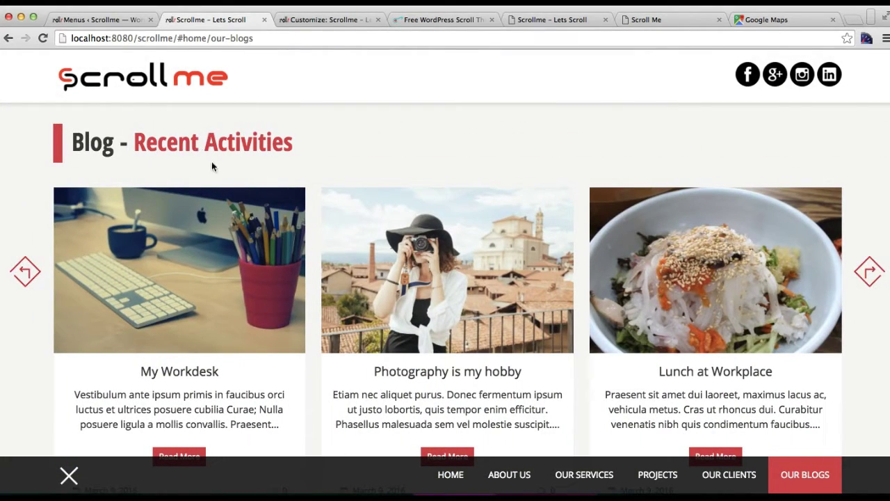
{"action": "scroll", "coordinate": [380, 330], "scroll_direction": "down", "scroll_amount": 5}
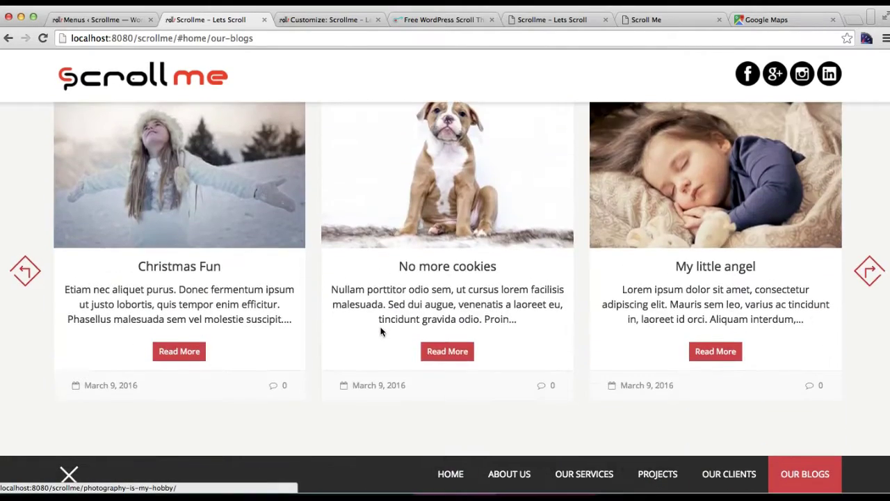
Review the Our Blogs section on the local site and compare it with the theme's demo site
{"action": "scroll", "coordinate": [380, 332], "scroll_direction": "up", "scroll_amount": 5}
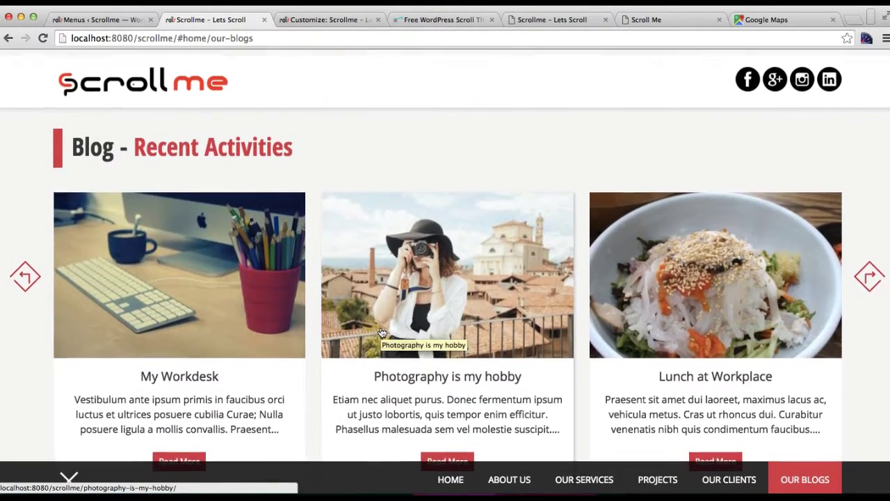
{"action": "scroll", "coordinate": [382, 333], "scroll_direction": "down", "scroll_amount": 1}
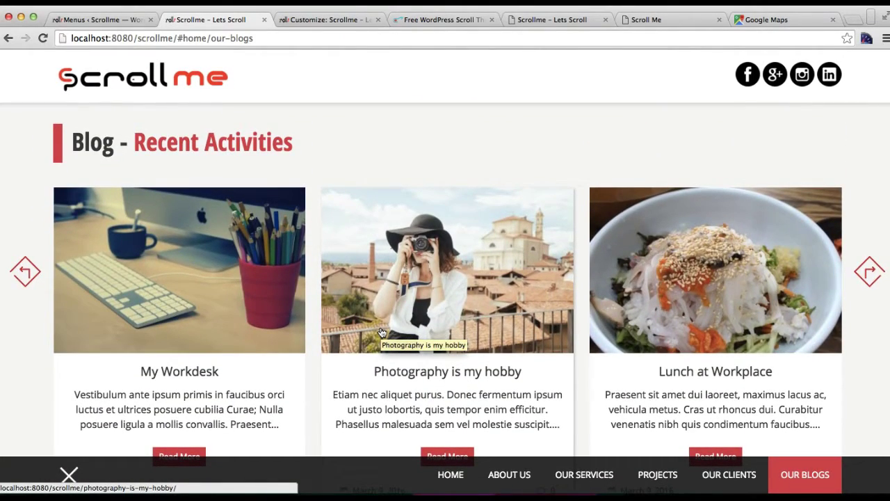
{"action": "left_click", "coordinate": [569, 20]}
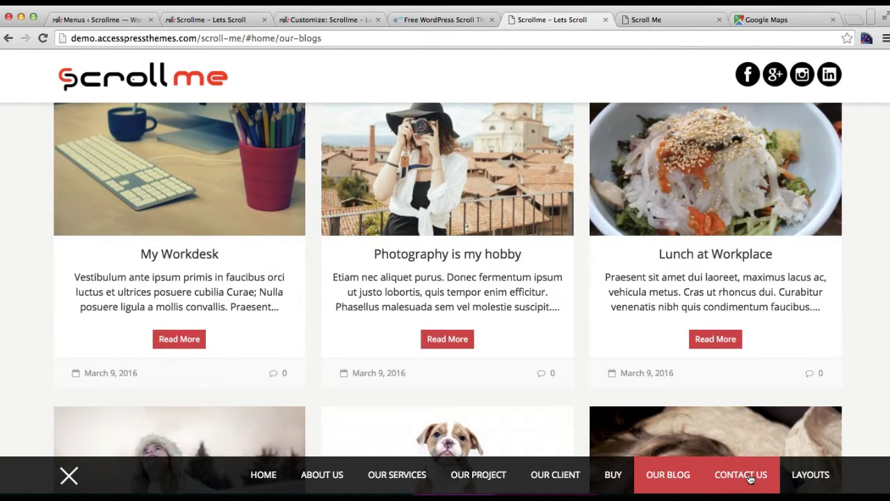
Return to the WordPress admin and open the Contact Forms list to examine the existing form
{"action": "left_click", "coordinate": [80, 20]}
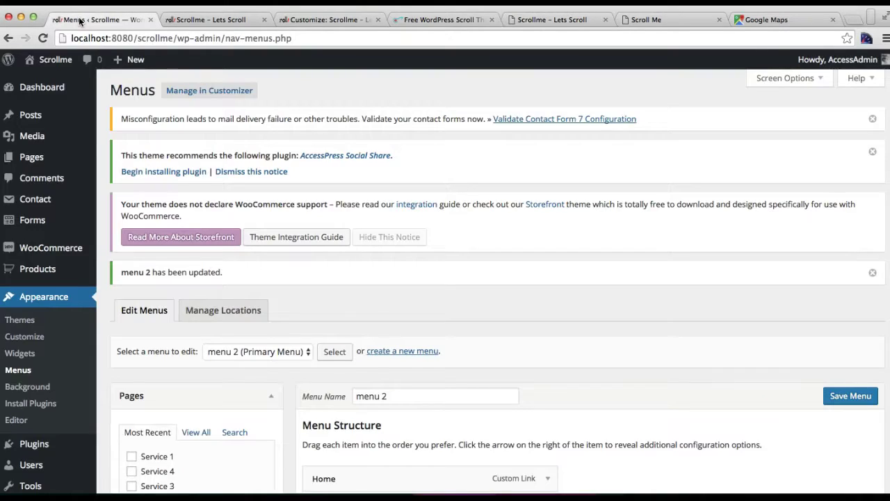
{"action": "left_click", "coordinate": [62, 89]}
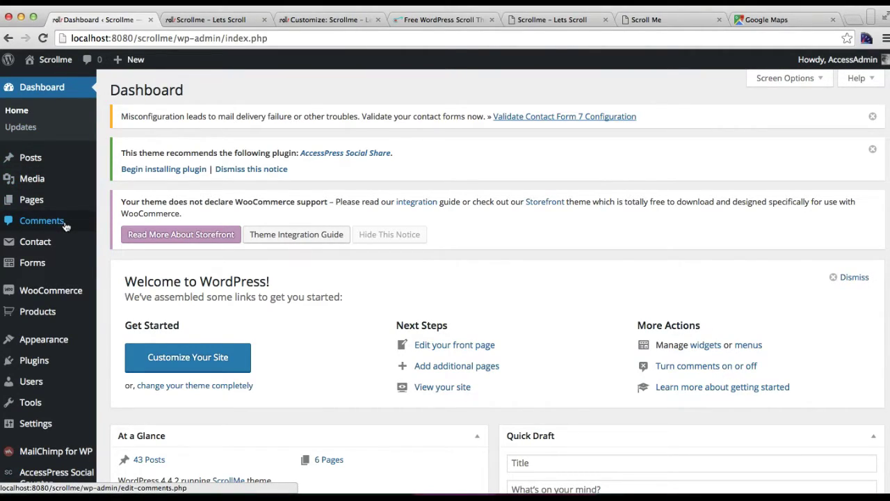
{"action": "mouse_move", "coordinate": [59, 248]}
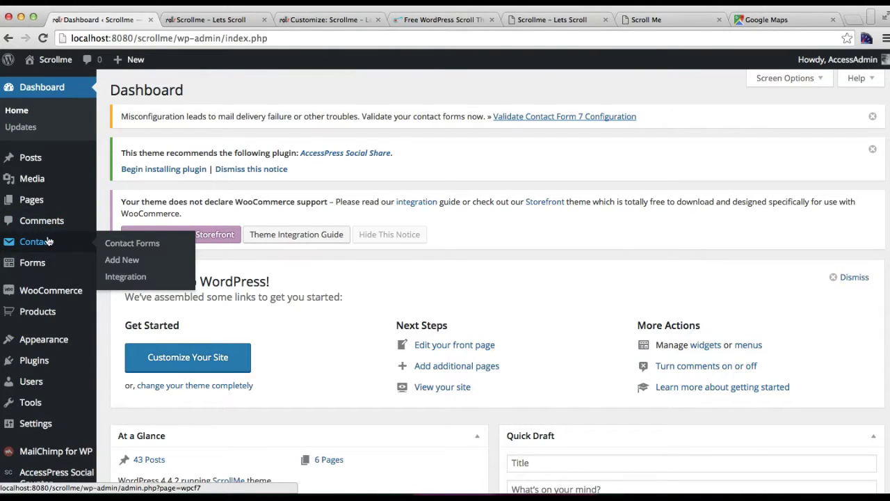
{"action": "left_click", "coordinate": [122, 245]}
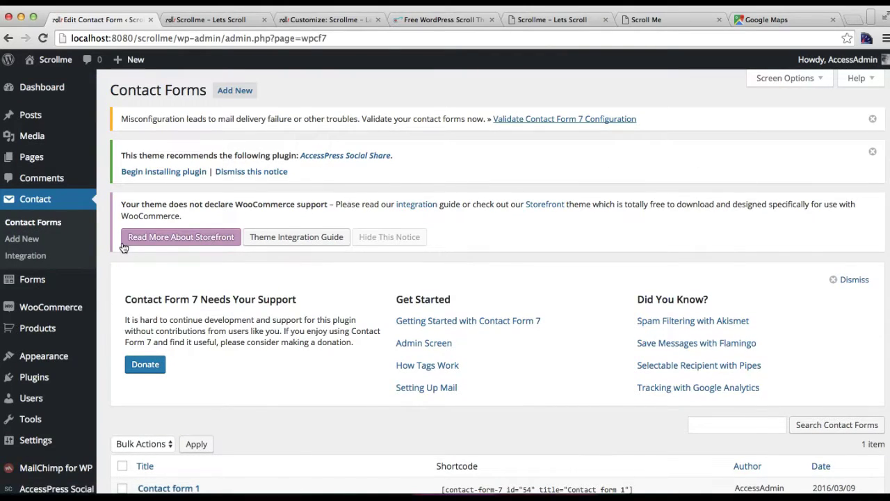
{"action": "scroll", "coordinate": [331, 374], "scroll_direction": "down", "scroll_amount": 5}
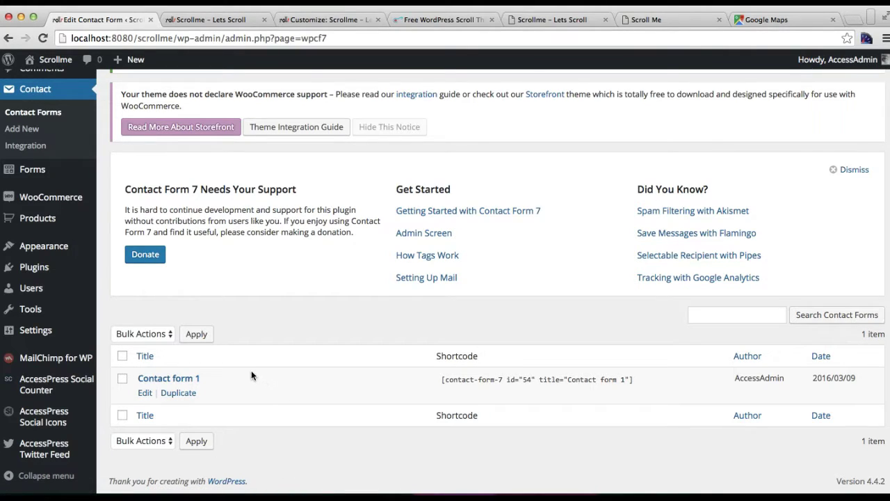
{"action": "scroll", "coordinate": [251, 376], "scroll_direction": "down", "scroll_amount": 1}
{"action": "scroll", "coordinate": [251, 370], "scroll_direction": "up", "scroll_amount": 5}
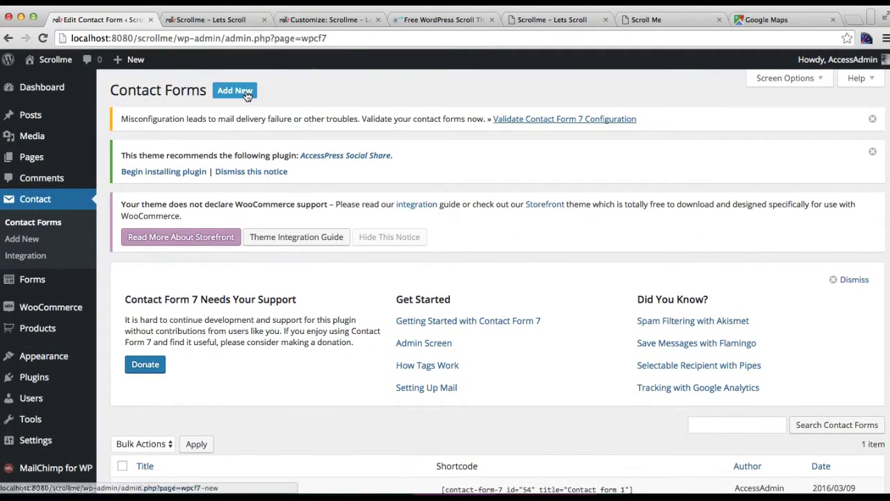
{"action": "scroll", "coordinate": [280, 395], "scroll_direction": "down", "scroll_amount": 4}
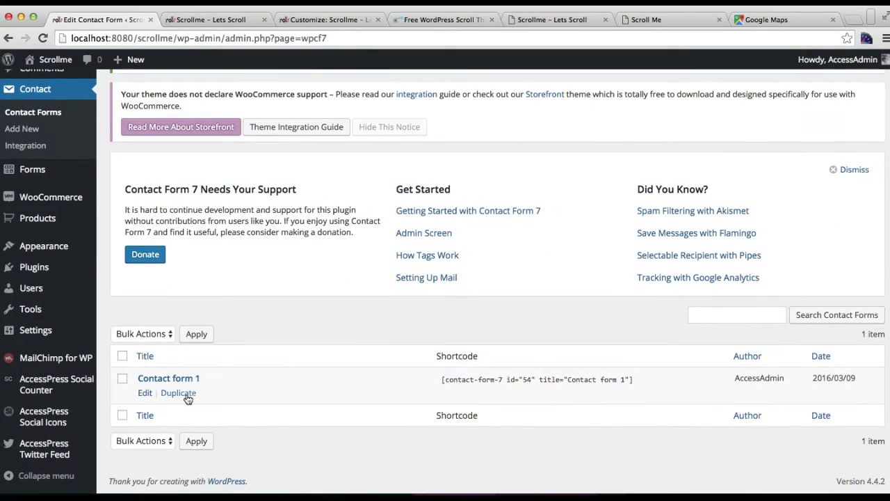
Open Contact form 1 for editing, review its title and form template, and save the form
{"action": "left_click", "coordinate": [144, 394]}
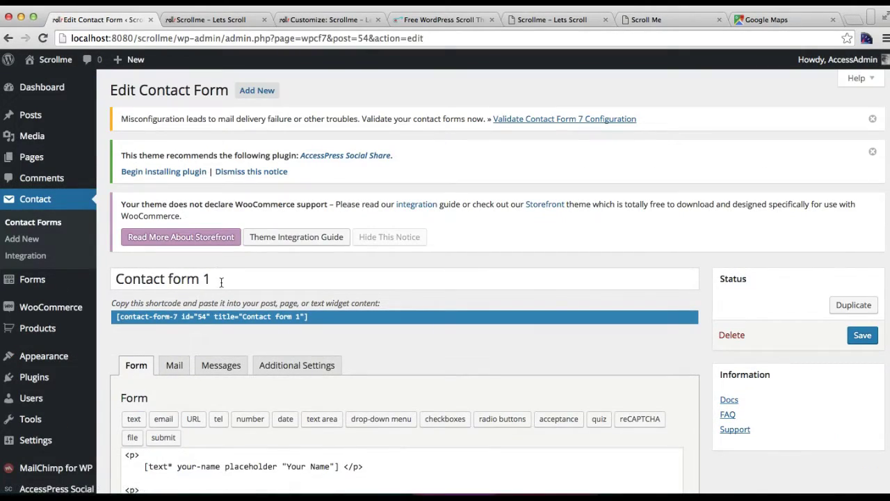
{"action": "left_click", "coordinate": [221, 282]}
{"action": "key", "text": "super+a"}
{"action": "scroll", "coordinate": [299, 301], "scroll_direction": "down", "scroll_amount": 5}
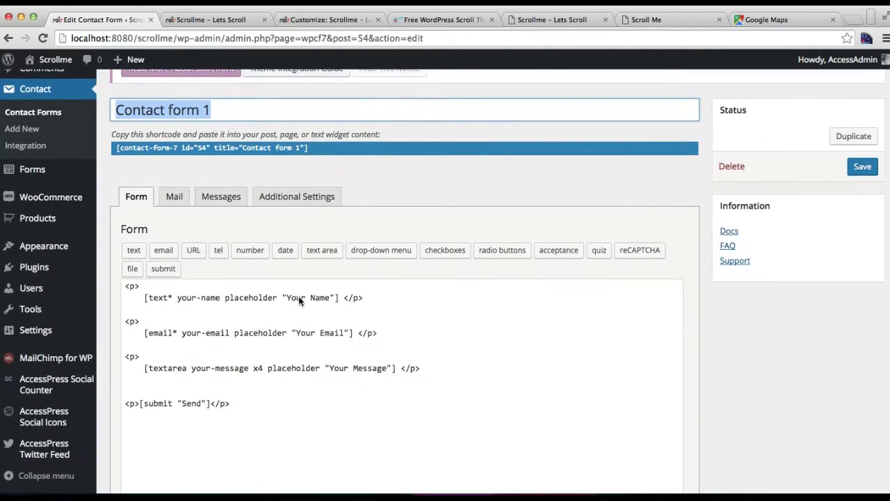
{"action": "scroll", "coordinate": [348, 306], "scroll_direction": "down", "scroll_amount": 1}
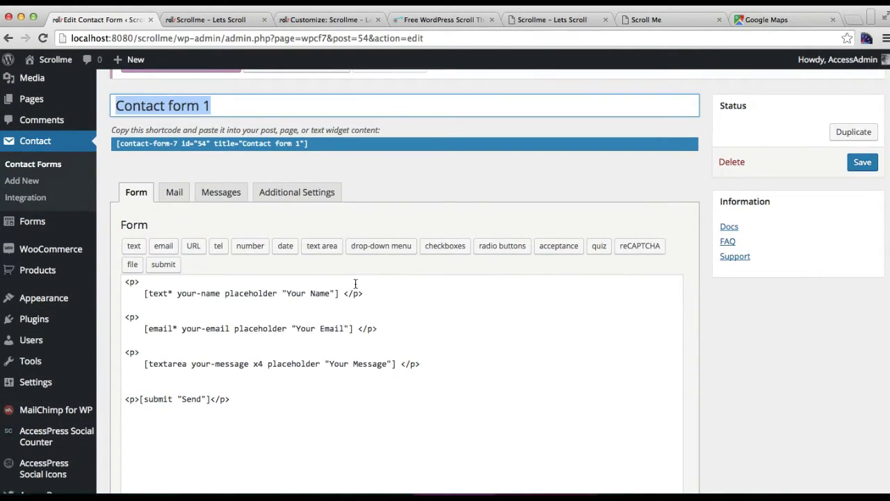
{"action": "scroll", "coordinate": [538, 372], "scroll_direction": "down", "scroll_amount": 5}
{"action": "scroll", "coordinate": [539, 372], "scroll_direction": "up", "scroll_amount": 4}
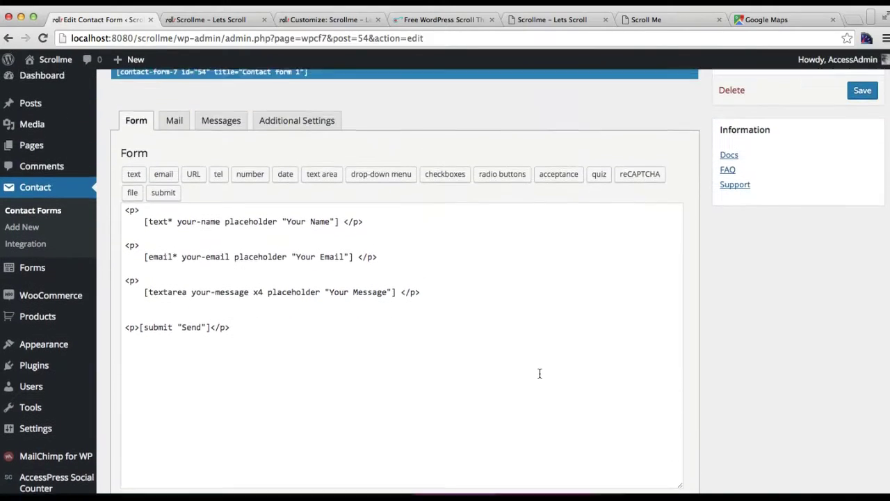
{"action": "scroll", "coordinate": [540, 373], "scroll_direction": "up", "scroll_amount": 3}
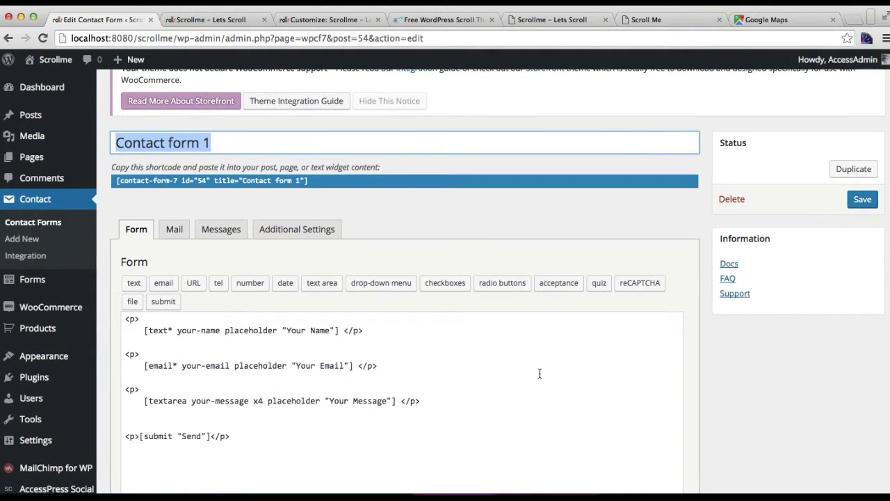
{"action": "left_click", "coordinate": [862, 199]}
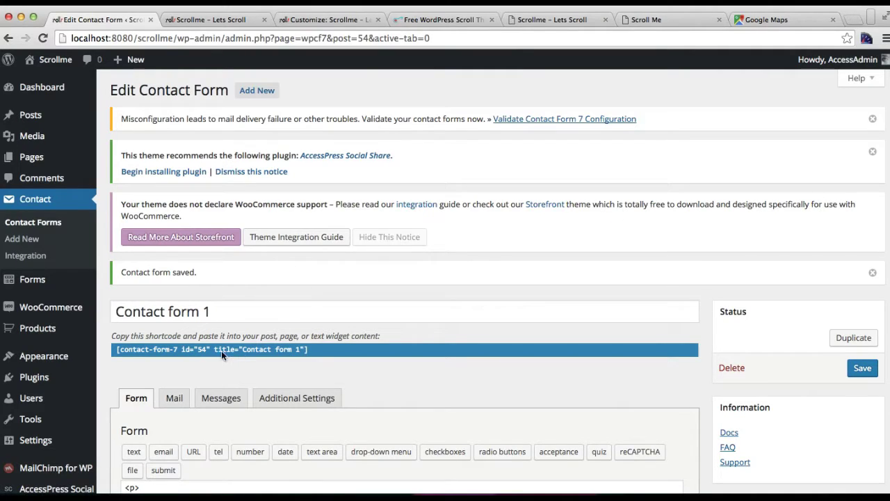
Go back to the Contact Forms list and select the shortcode of Contact form 1
{"action": "left_click", "coordinate": [50, 224]}
{"action": "scroll", "coordinate": [422, 394], "scroll_direction": "down", "scroll_amount": 3}
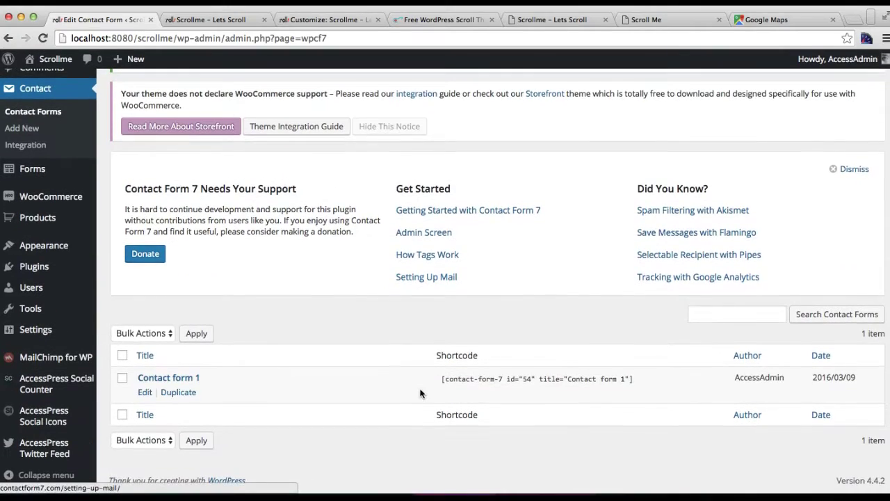
{"action": "left_click", "coordinate": [464, 379]}
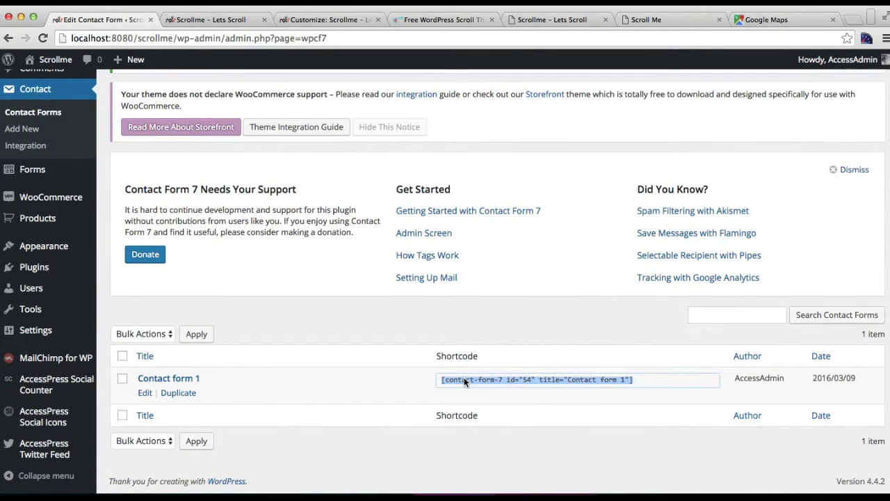
Switch to the theme's demo site and view its Contact Us section
{"action": "left_click", "coordinate": [557, 19]}
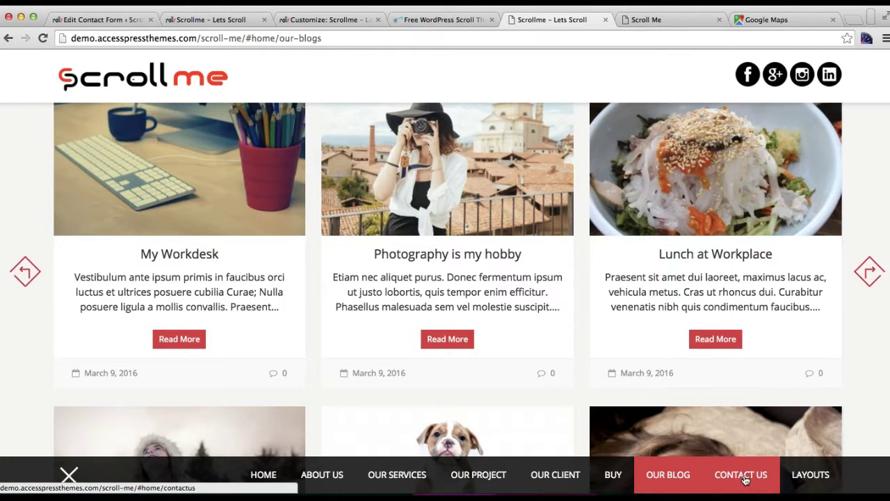
{"action": "left_click", "coordinate": [741, 474]}
{"action": "scroll", "coordinate": [532, 344], "scroll_direction": "down", "scroll_amount": 1}
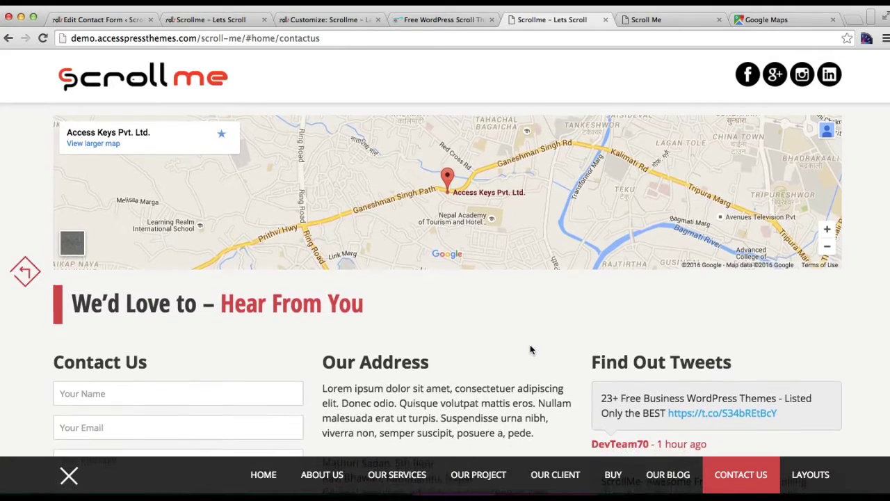
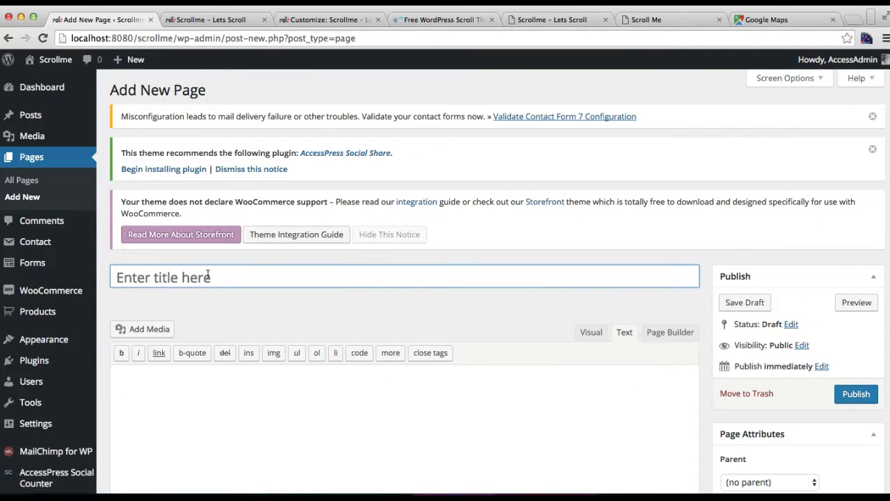
Title the new page "We'd Love to – Hear From You", copying the heading from the demo's contact section
{"action": "left_click", "coordinate": [207, 276]}
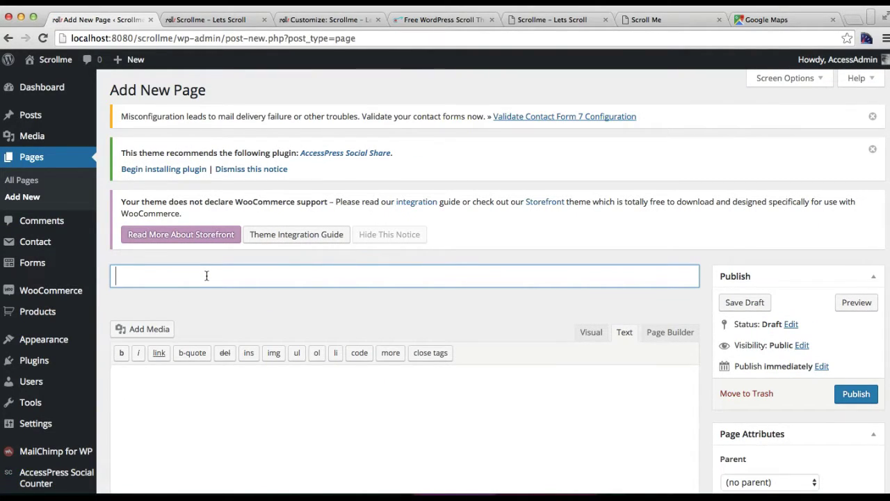
{"action": "left_click", "coordinate": [567, 19]}
{"action": "scroll", "coordinate": [282, 252], "scroll_direction": "up", "scroll_amount": 3}
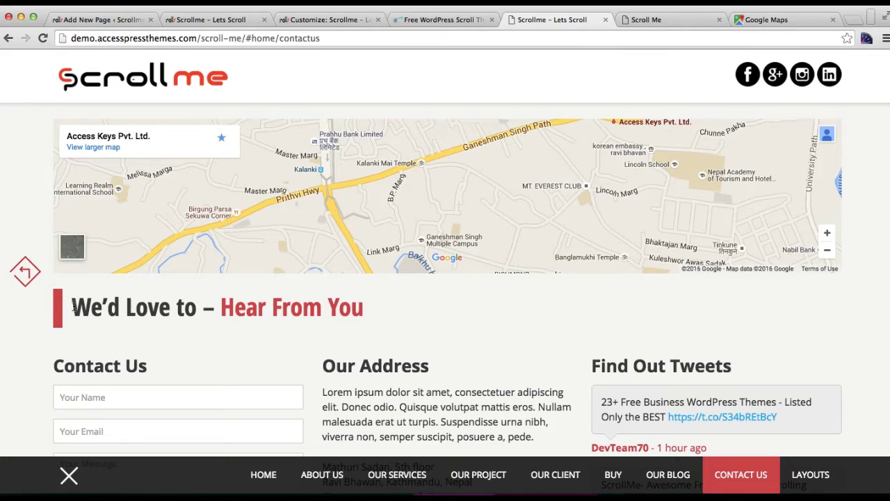
{"action": "left_click_drag", "start_coordinate": [72, 308], "coordinate": [412, 296]}
{"action": "key", "text": "ctrl+c"}
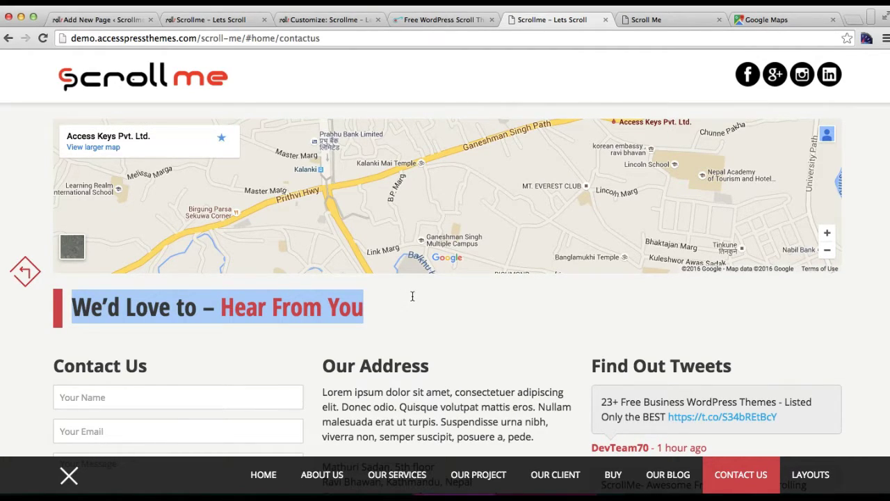
{"action": "left_click", "coordinate": [102, 15]}
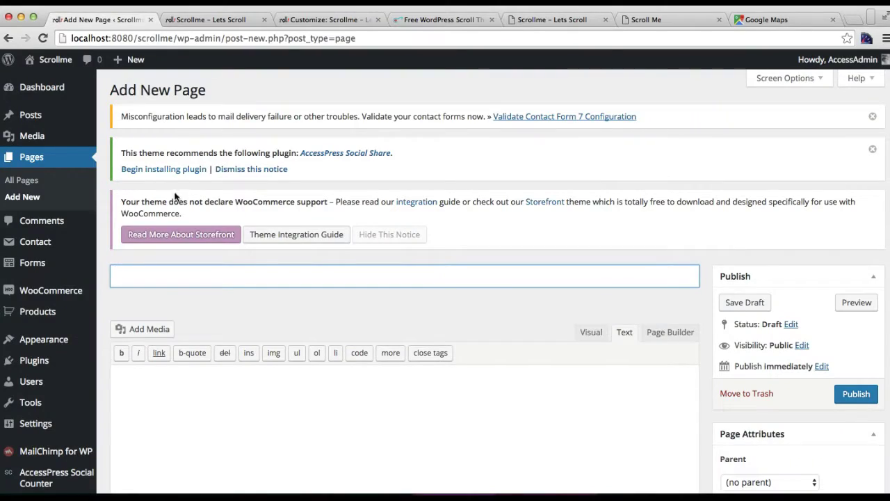
{"action": "key", "text": "ctrl+v"}
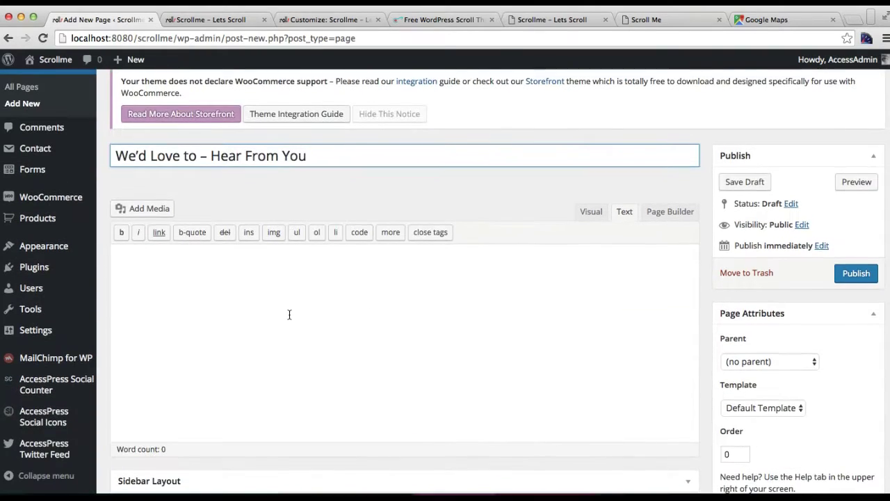
{"action": "scroll", "coordinate": [288, 314], "scroll_direction": "down", "scroll_amount": 3}
{"action": "left_click", "coordinate": [294, 299]}
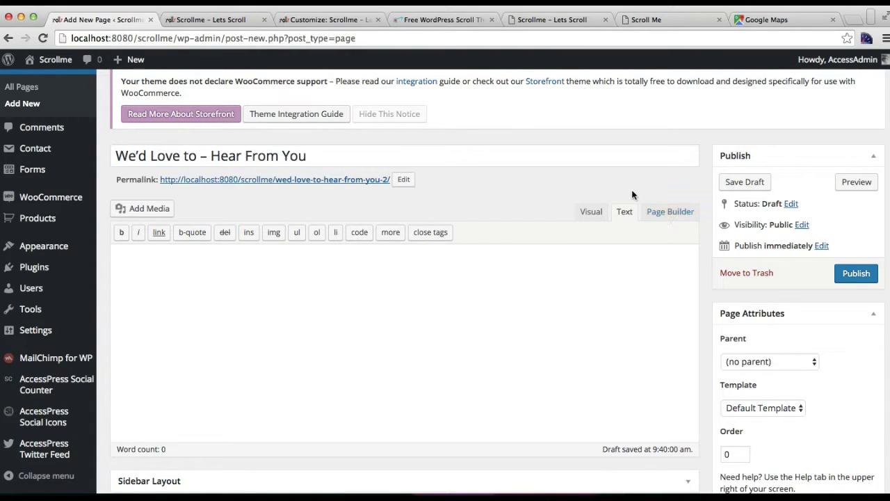
Switch the page content to Page Builder and insert a row with 3 even columns
{"action": "left_click", "coordinate": [668, 211]}
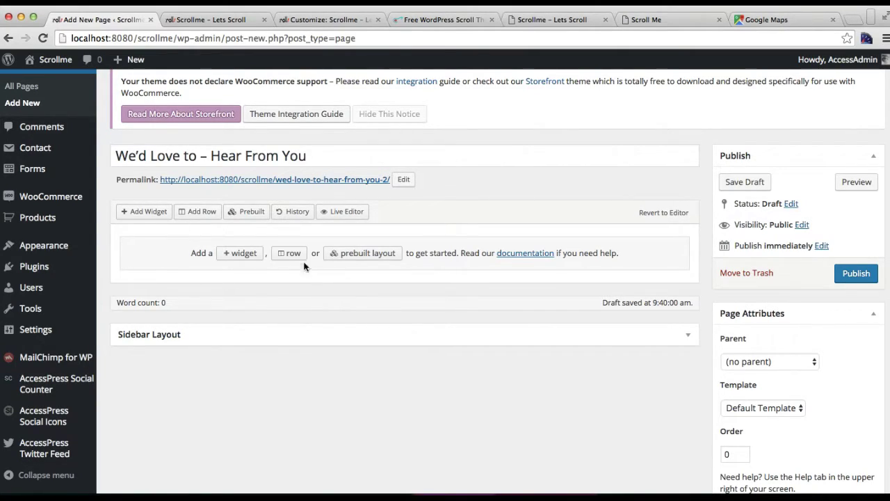
{"action": "left_click", "coordinate": [203, 219]}
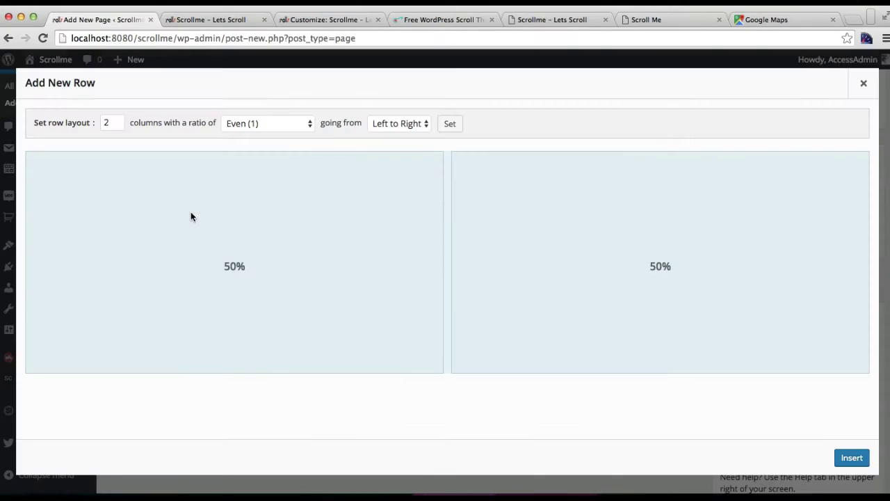
{"action": "left_click", "coordinate": [117, 122]}
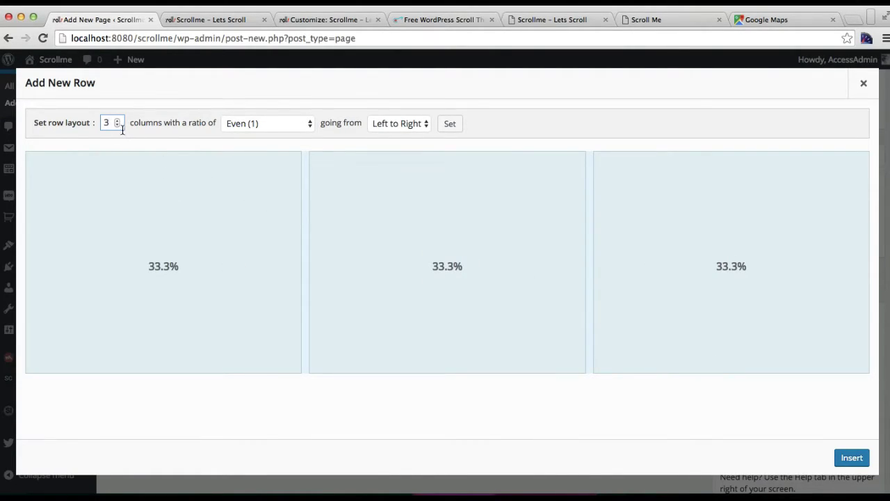
{"action": "left_click", "coordinate": [116, 124]}
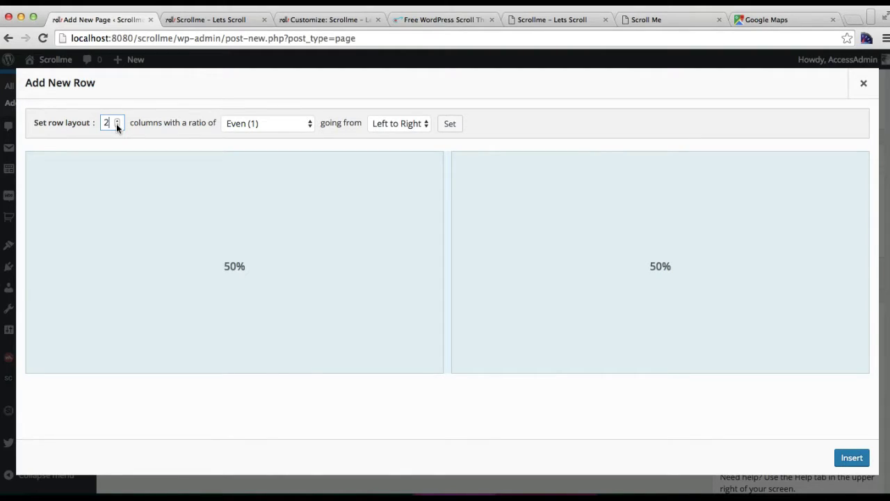
{"action": "left_click", "coordinate": [116, 121]}
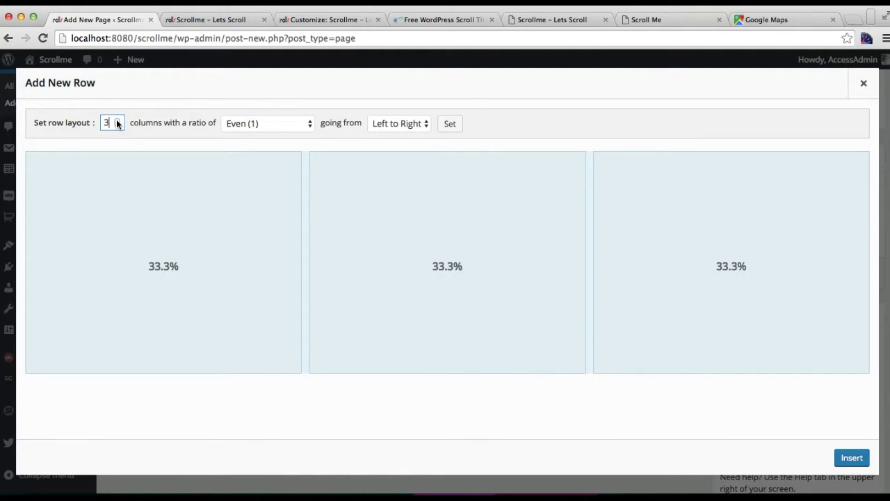
{"action": "left_click", "coordinate": [850, 464]}
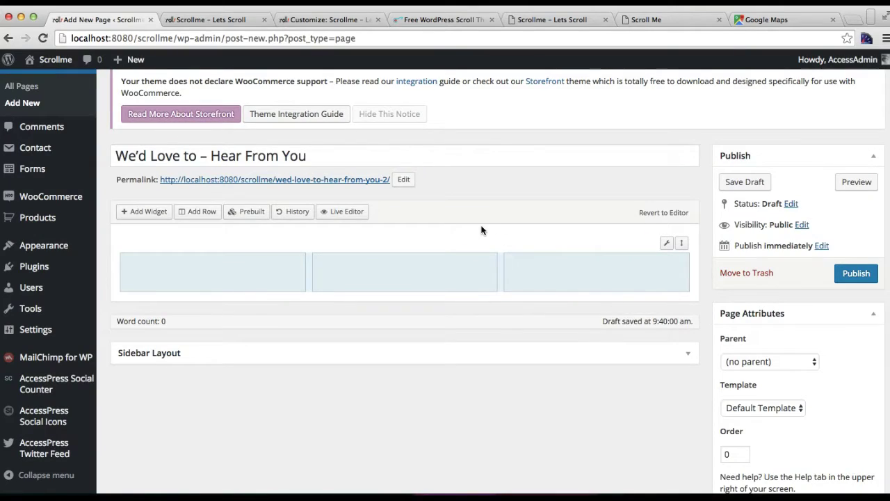
Examine the column layout of the demo site's contact section and return to the new page's editor
{"action": "left_click", "coordinate": [563, 19]}
{"action": "scroll", "coordinate": [208, 394], "scroll_direction": "down", "scroll_amount": 3}
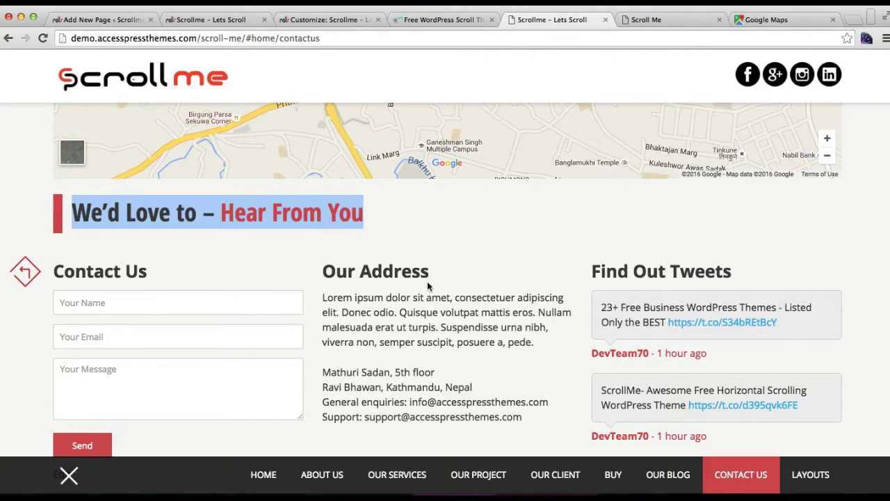
{"action": "left_click", "coordinate": [116, 19]}
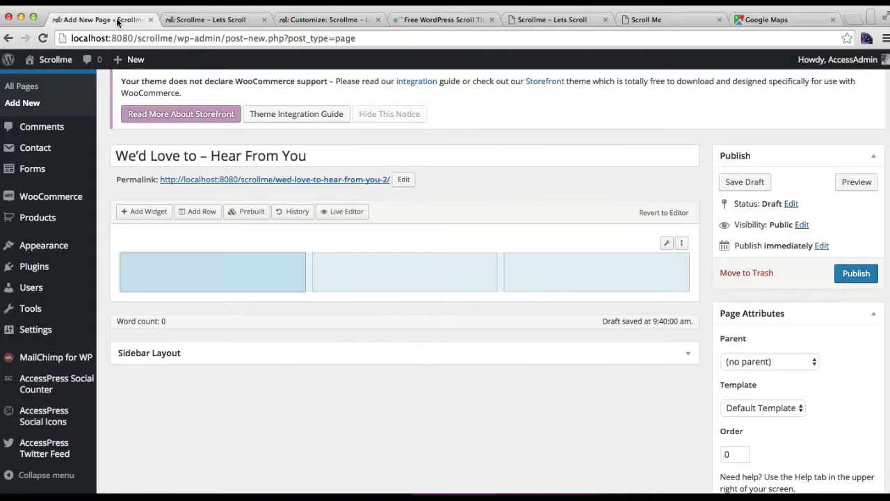
Add a Text widget to the row's first column, duplicate it and move the copy into the second column
{"action": "left_click", "coordinate": [147, 211]}
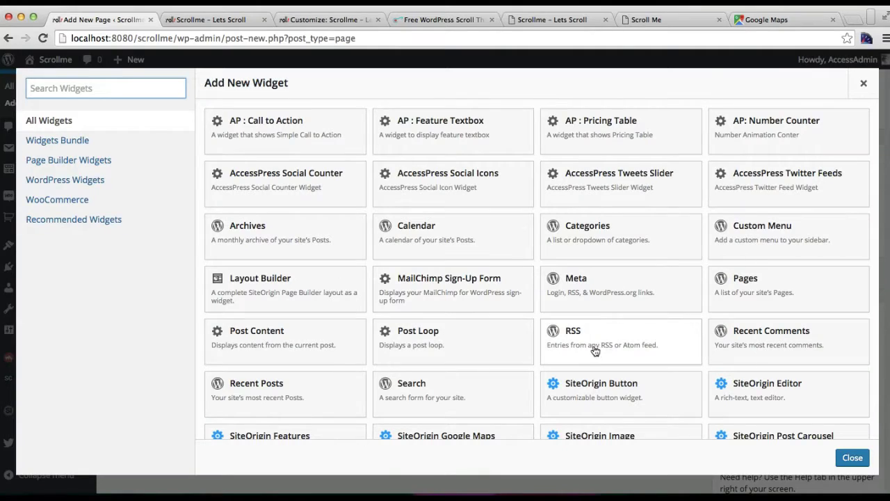
{"action": "scroll", "coordinate": [595, 313], "scroll_direction": "down", "scroll_amount": 4}
{"action": "left_click", "coordinate": [595, 298]}
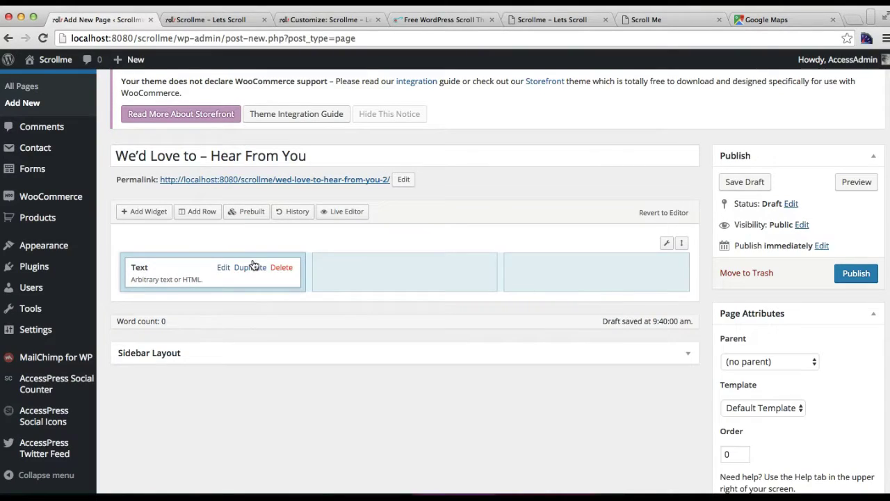
{"action": "left_click", "coordinate": [245, 268]}
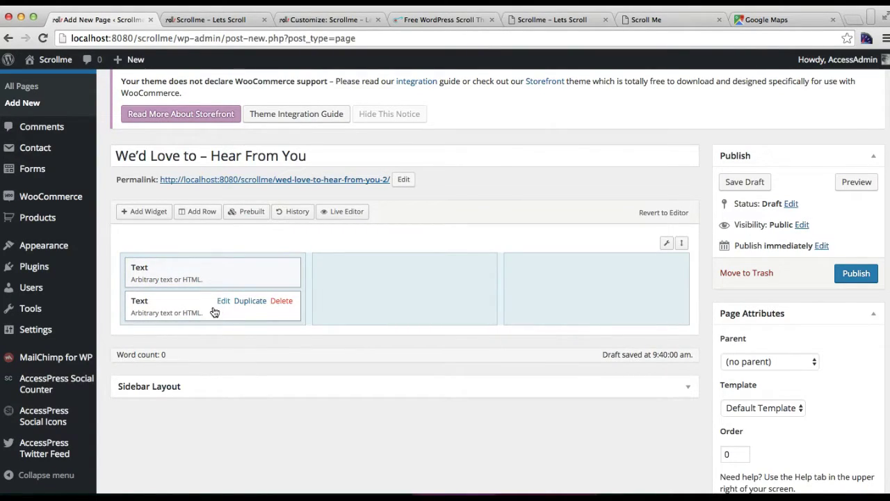
{"action": "left_click_drag", "start_coordinate": [208, 308], "coordinate": [376, 269]}
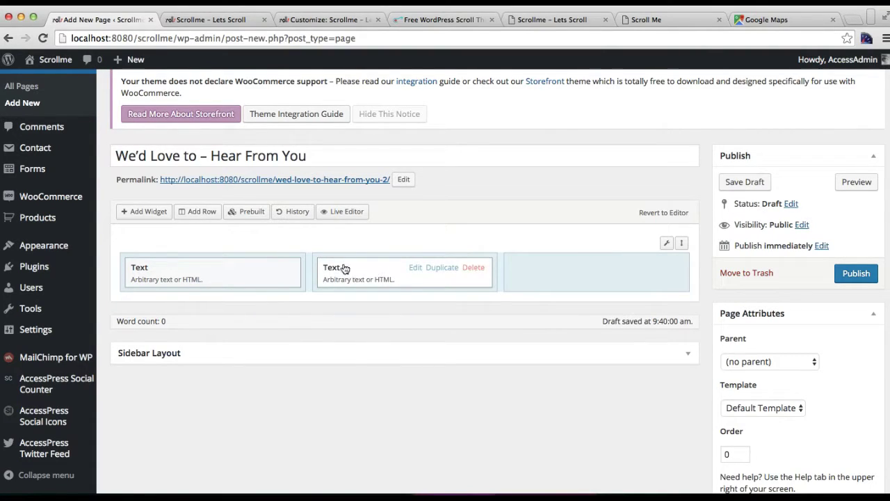
Add an AccessPress Twitter Feeds widget to the row's third column
{"action": "left_click", "coordinate": [559, 285]}
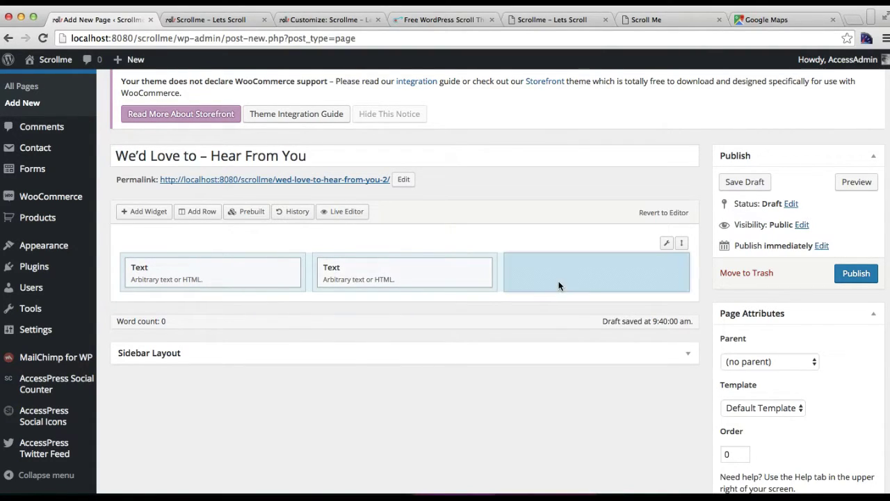
{"action": "left_click", "coordinate": [149, 211]}
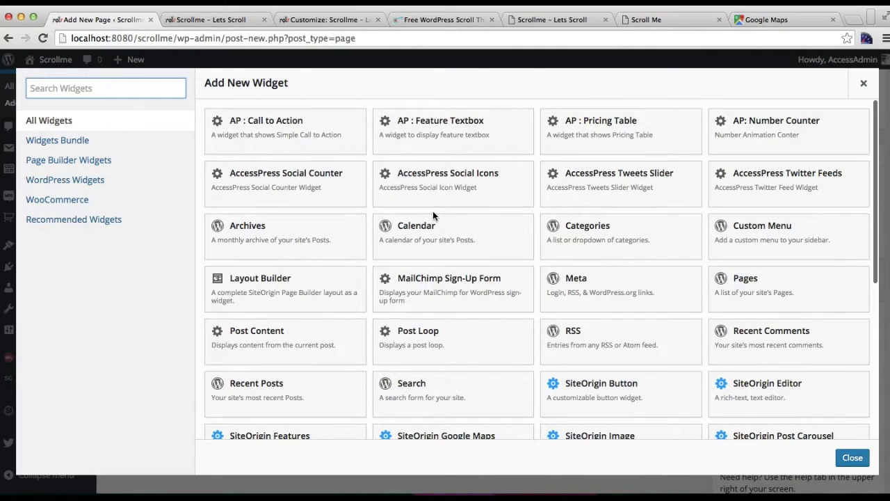
{"action": "left_click", "coordinate": [738, 192]}
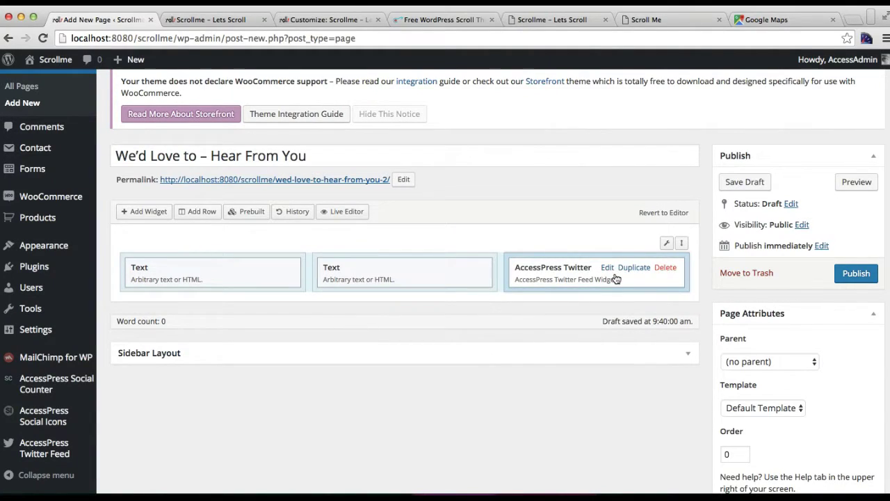
Check the contact form, address and tweets columns on the demo site, and return to the page editor
{"action": "left_click", "coordinate": [583, 21]}
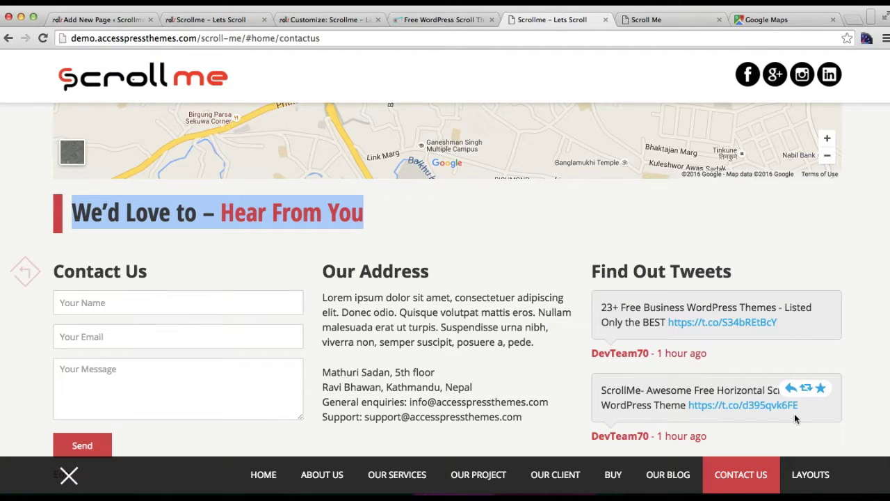
{"action": "scroll", "coordinate": [795, 413], "scroll_direction": "down", "scroll_amount": 1}
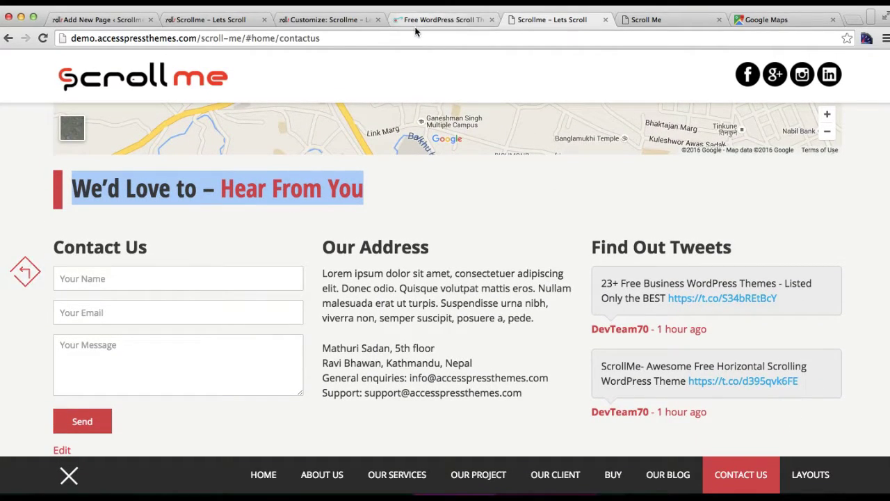
{"action": "left_click", "coordinate": [127, 18]}
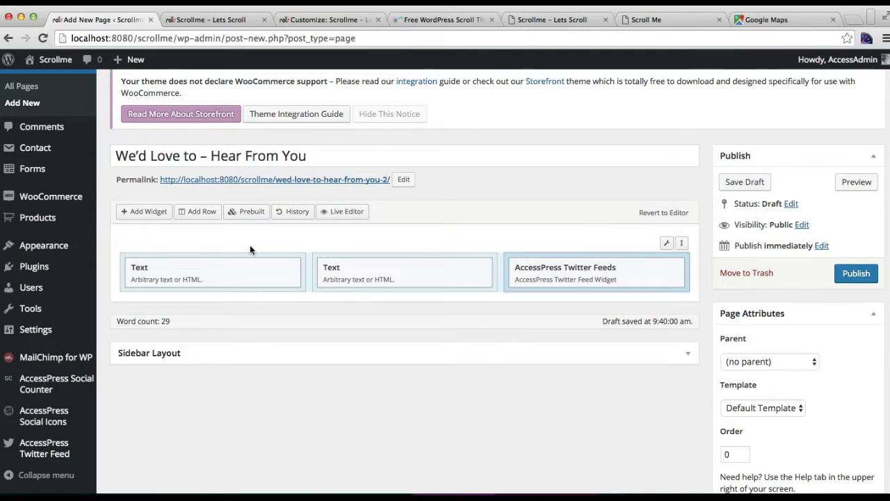
Title the first column's Text widget "Contact Us" and close its settings
{"action": "mouse_move", "coordinate": [191, 280]}
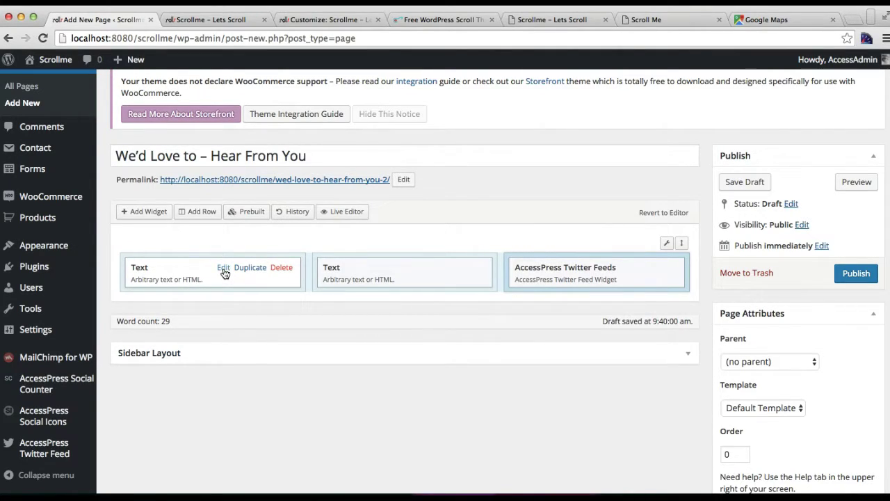
{"action": "left_click", "coordinate": [223, 267]}
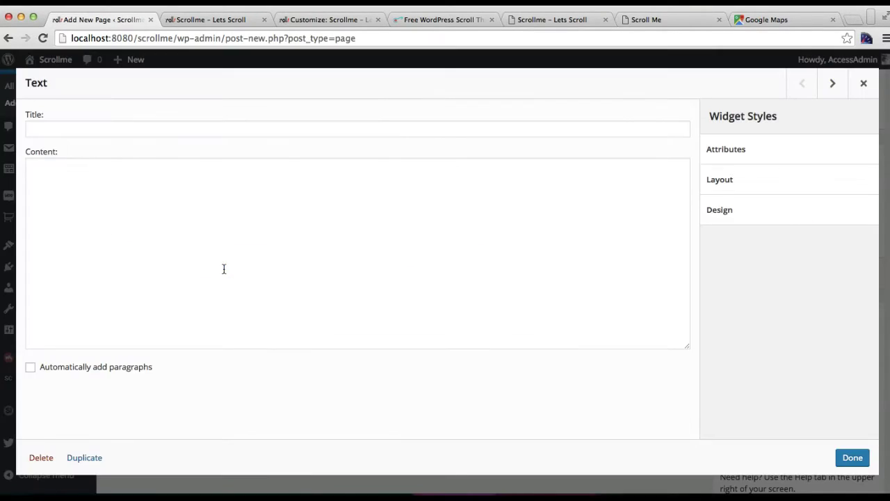
{"action": "left_click", "coordinate": [99, 130]}
{"action": "type", "text": "Contact Us"}
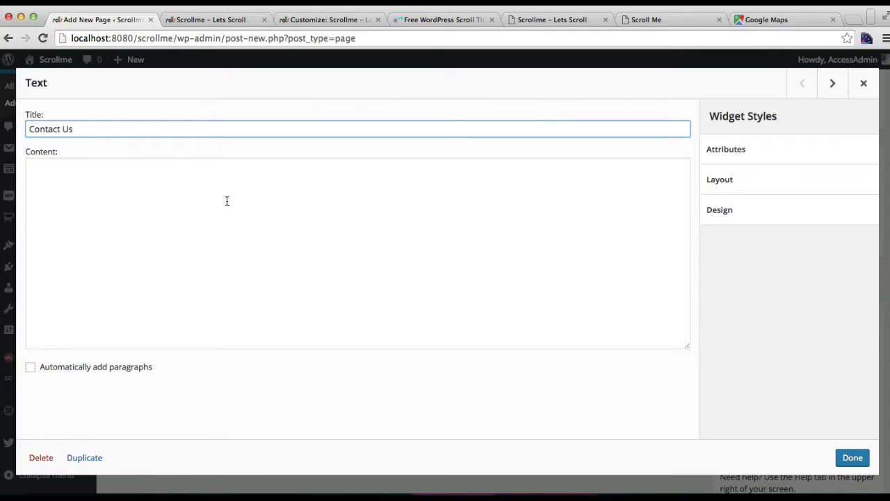
{"action": "left_click", "coordinate": [224, 202]}
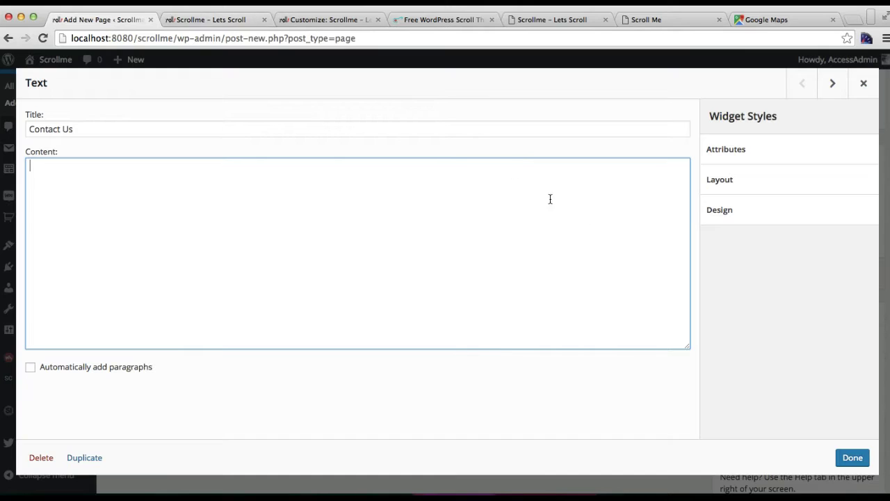
{"action": "left_click", "coordinate": [342, 20]}
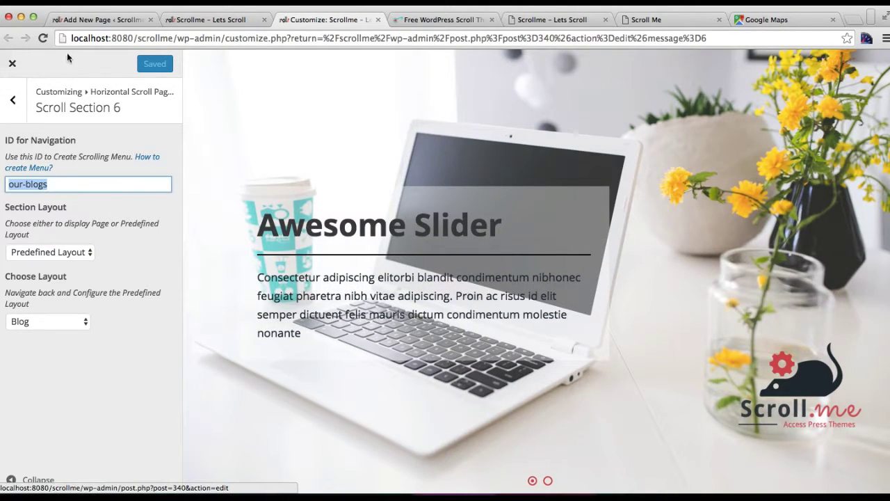
{"action": "left_click", "coordinate": [101, 21]}
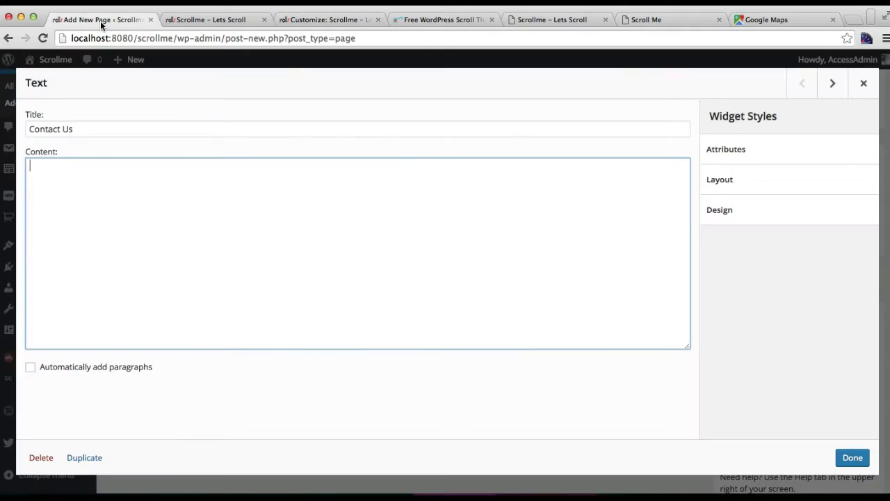
{"action": "left_click", "coordinate": [864, 84]}
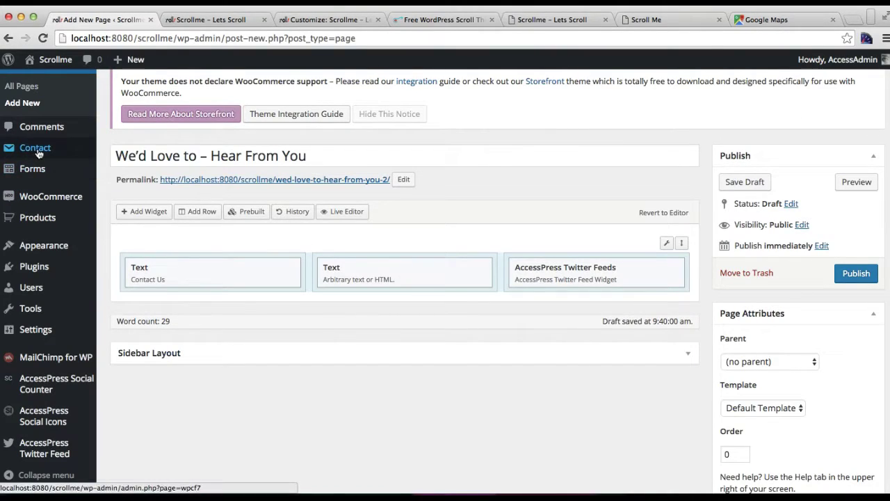
Open the Contact Forms list in a new browser tab and copy the shortcode of Contact form 1
{"action": "mouse_move", "coordinate": [39, 153]}
{"action": "right_click", "coordinate": [156, 149]}
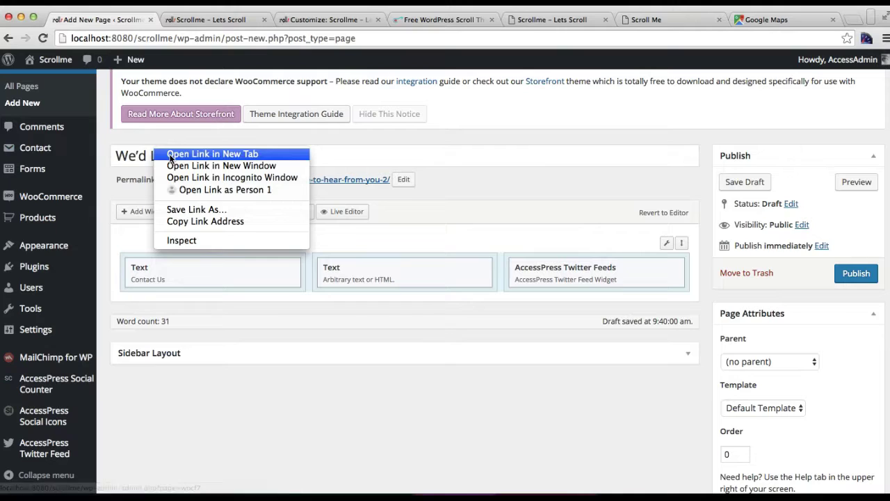
{"action": "left_click", "coordinate": [171, 158]}
{"action": "left_click", "coordinate": [205, 21]}
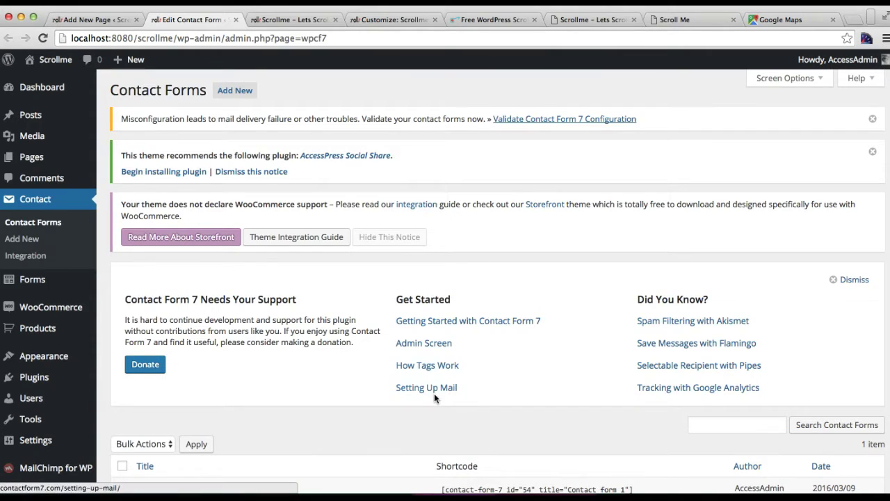
{"action": "scroll", "coordinate": [435, 393], "scroll_direction": "down", "scroll_amount": 3}
{"action": "left_click", "coordinate": [476, 384]}
{"action": "key", "text": "super+c"}
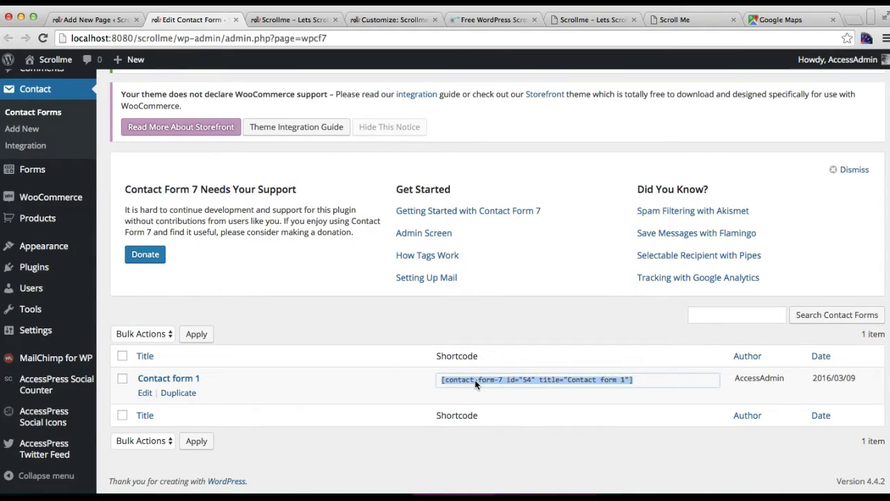
Paste the shortcode [contact-form-7 id="54" title="Contact form 1"] as the content of the page's Contact Us widget
{"action": "left_click", "coordinate": [105, 23]}
{"action": "left_click", "coordinate": [226, 268]}
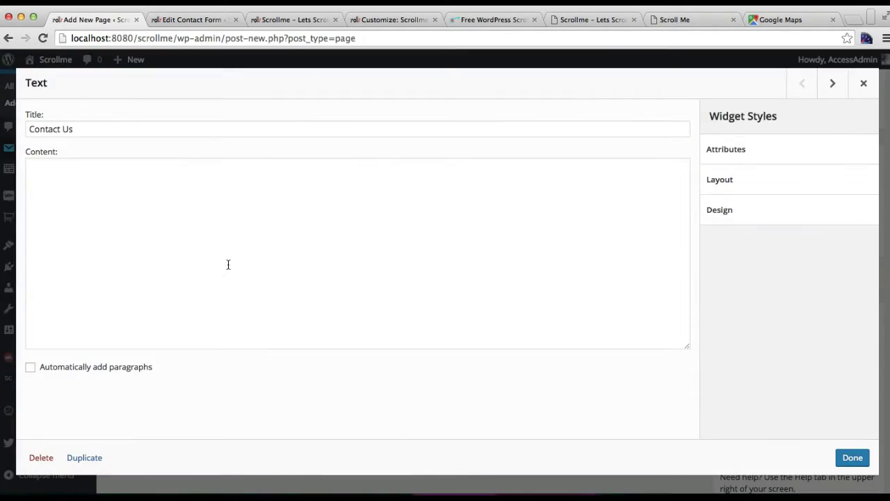
{"action": "key", "text": "super+v"}
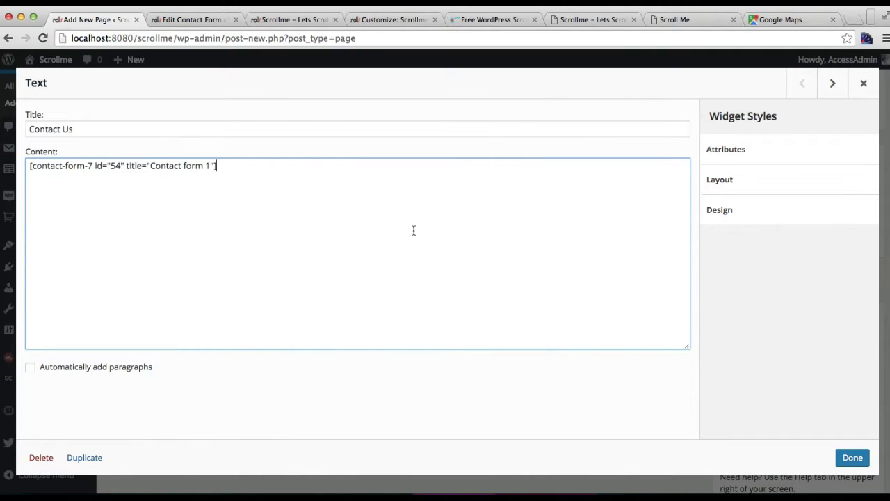
{"action": "left_click", "coordinate": [853, 458]}
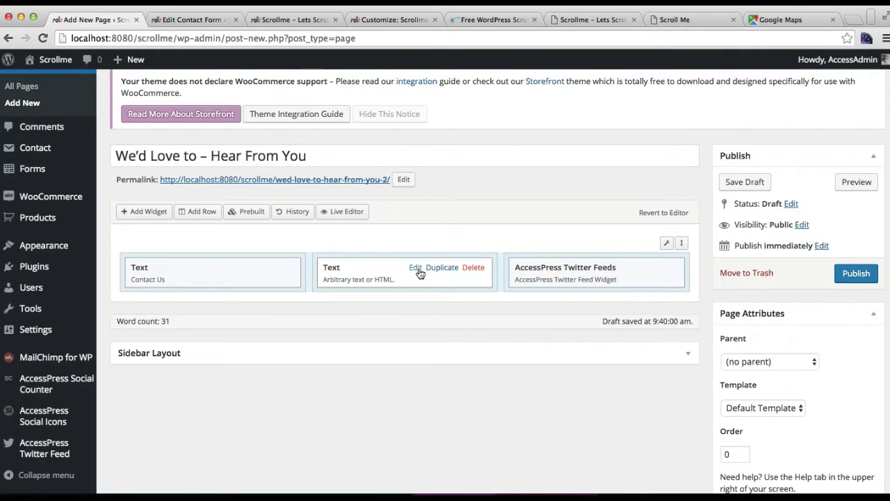
Title the second column's Text widget "Our address"
{"action": "left_click", "coordinate": [415, 268]}
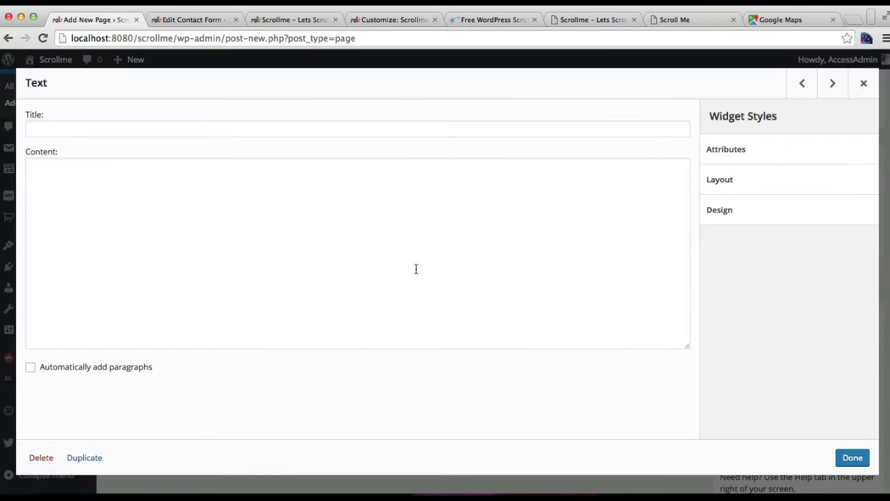
{"action": "left_click", "coordinate": [138, 128]}
{"action": "type", "text": "Our address"}
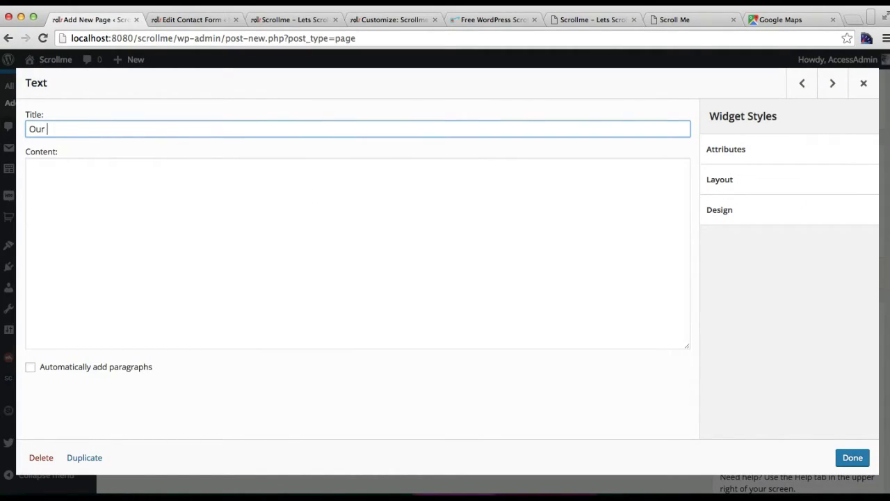
{"action": "left_click", "coordinate": [244, 202]}
Copy the lorem ipsum paragraph and contact address lines from the text editor note into the Our address widget's content
{"action": "left_click", "coordinate": [294, 495]}
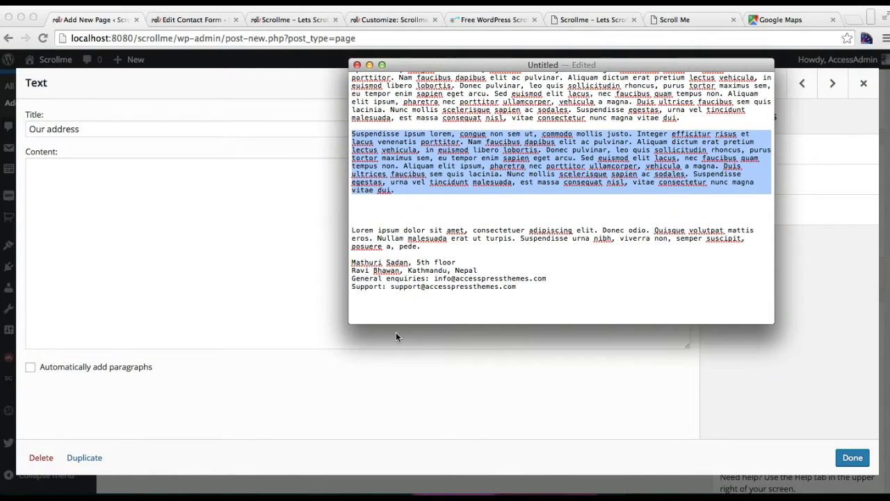
{"action": "left_click_drag", "start_coordinate": [354, 230], "coordinate": [433, 293]}
{"action": "left_click", "coordinate": [383, 244]}
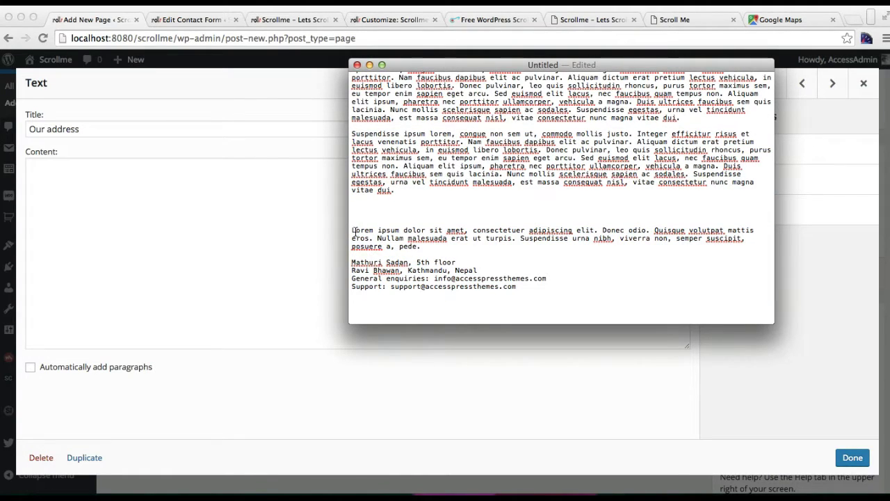
{"action": "left_click_drag", "start_coordinate": [354, 230], "coordinate": [534, 286]}
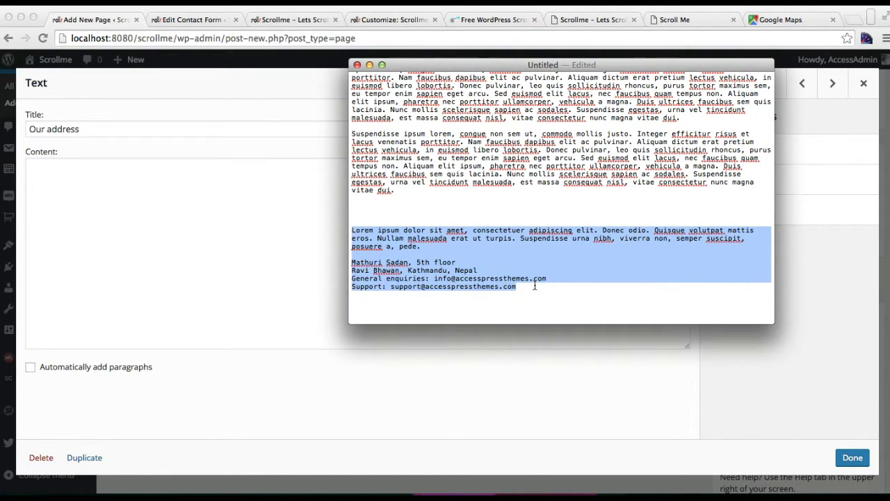
{"action": "key", "text": "super+c"}
{"action": "left_click", "coordinate": [297, 292]}
{"action": "key", "text": "super+v"}
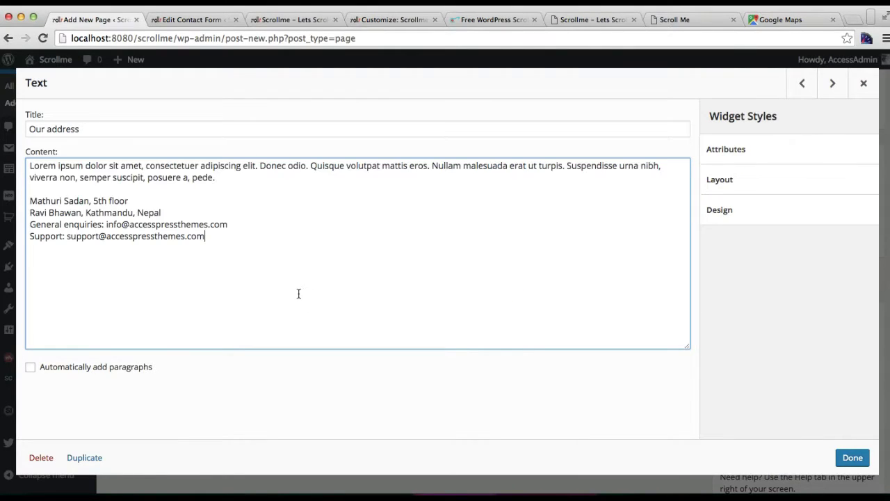
{"action": "left_click", "coordinate": [852, 457]}
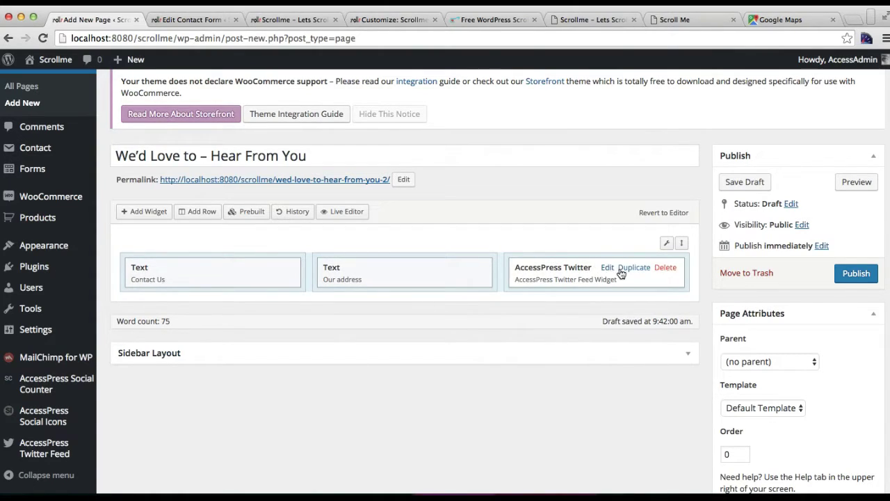
Title the AccessPress Twitter Feeds widget "Twitter Feed", keep the Default template and enable the follow button display
{"action": "left_click", "coordinate": [606, 268]}
{"action": "left_click", "coordinate": [254, 128]}
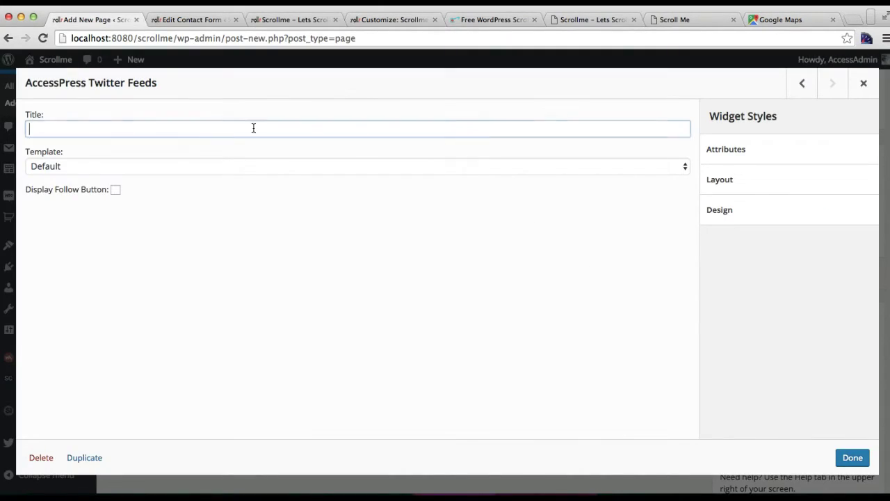
{"action": "left_click", "coordinate": [172, 175]}
{"action": "left_click", "coordinate": [164, 170]}
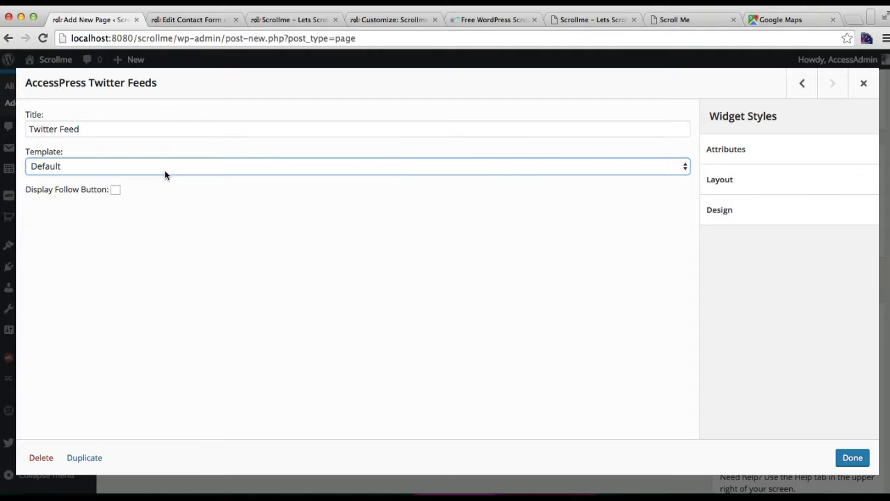
{"action": "left_click", "coordinate": [116, 191]}
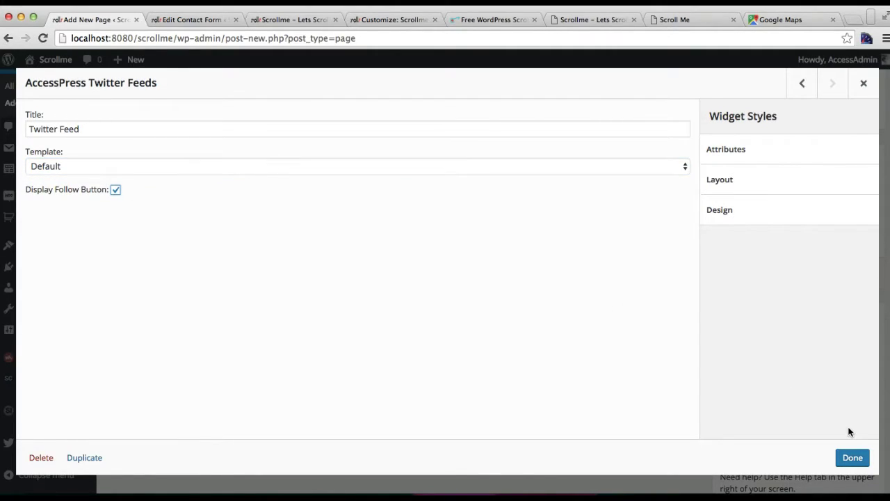
{"action": "left_click", "coordinate": [858, 460]}
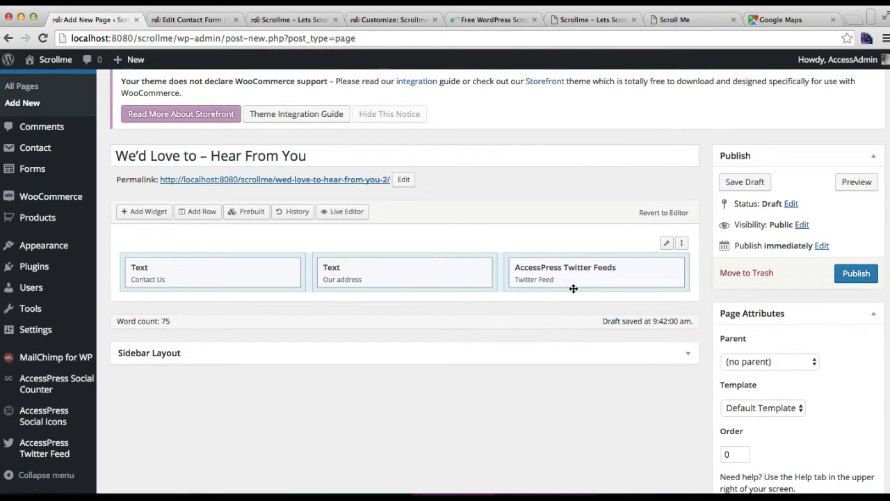
{"action": "mouse_move", "coordinate": [570, 280]}
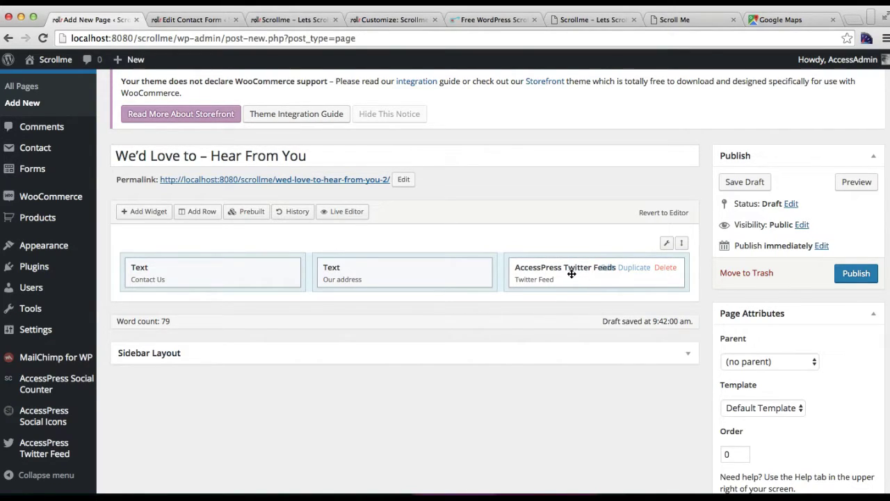
Publish the We'd Love to – Hear From You page with its three widget columns
{"action": "scroll", "coordinate": [254, 382], "scroll_direction": "down", "scroll_amount": 3}
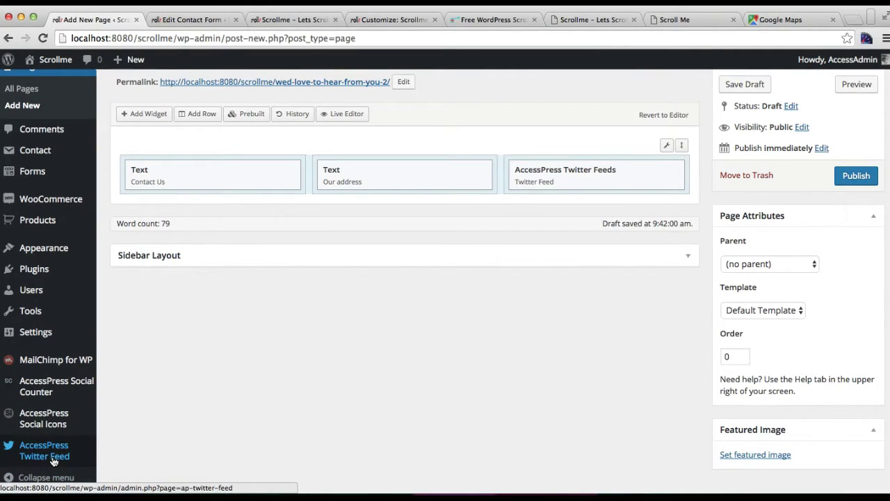
{"action": "scroll", "coordinate": [598, 390], "scroll_direction": "down", "scroll_amount": 1}
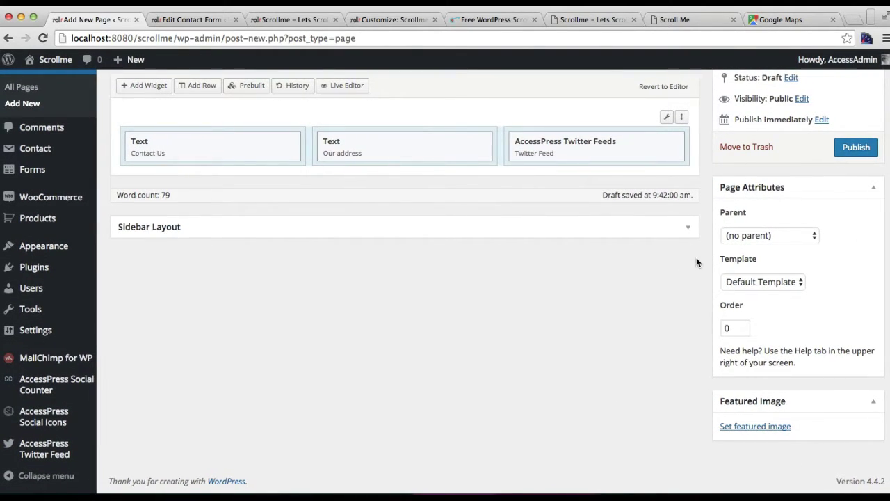
{"action": "scroll", "coordinate": [510, 254], "scroll_direction": "up", "scroll_amount": 5}
{"action": "left_click", "coordinate": [854, 395]}
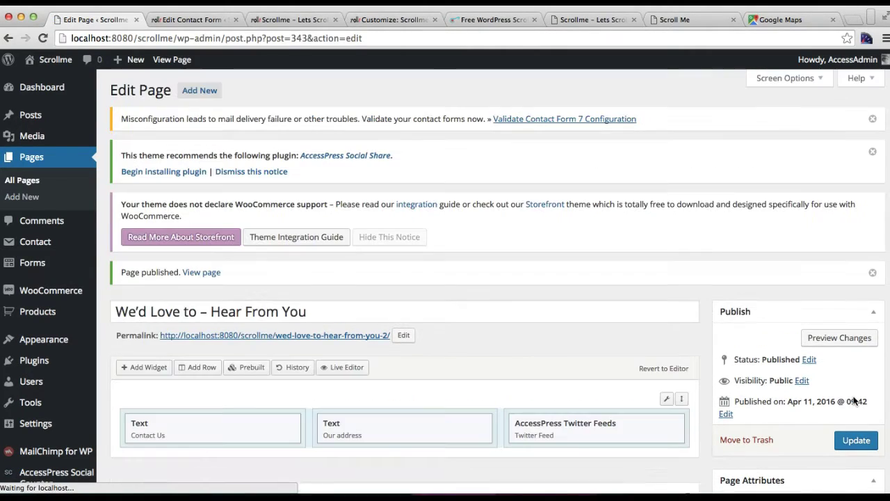
{"action": "scroll", "coordinate": [153, 411], "scroll_direction": "down", "scroll_amount": 5}
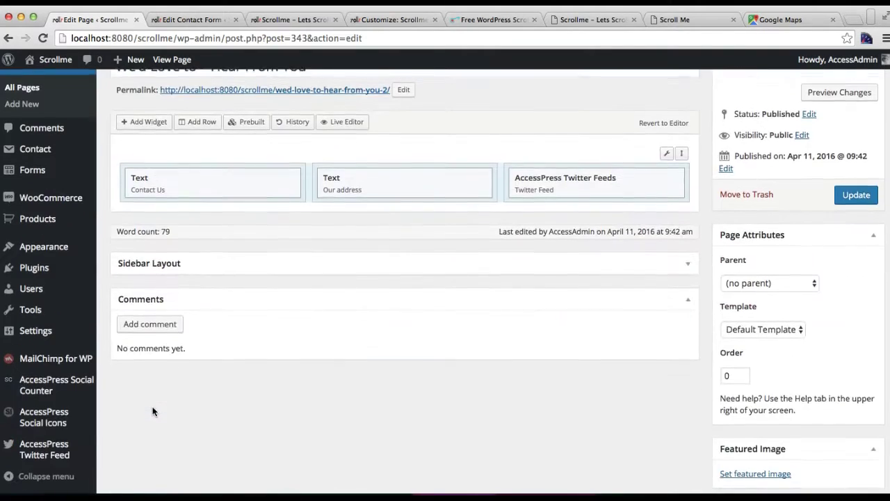
{"action": "scroll", "coordinate": [153, 412], "scroll_direction": "up", "scroll_amount": 2}
Return to the theme customizer and open the Contact Settings
{"action": "mouse_move", "coordinate": [61, 347]}
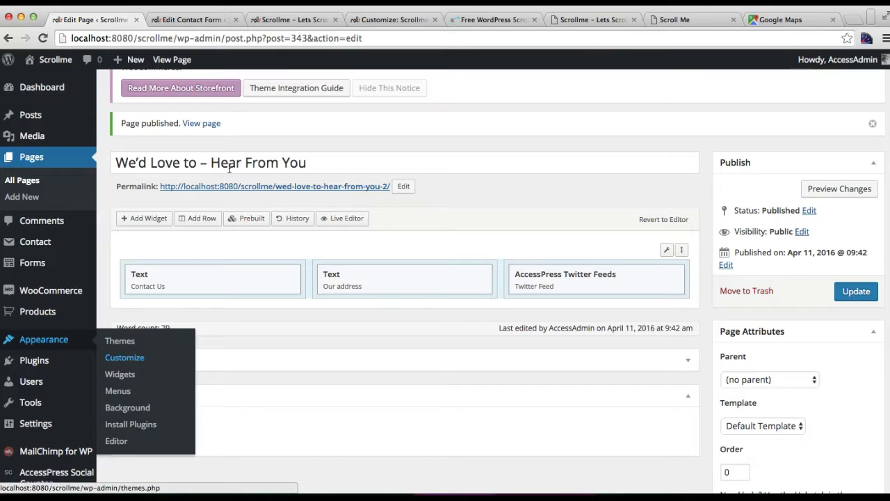
{"action": "left_click", "coordinate": [350, 23]}
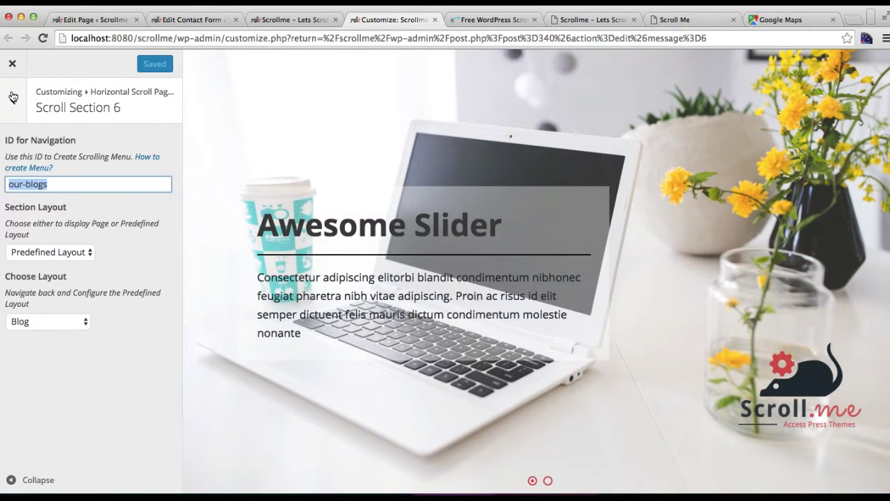
{"action": "left_click", "coordinate": [13, 98]}
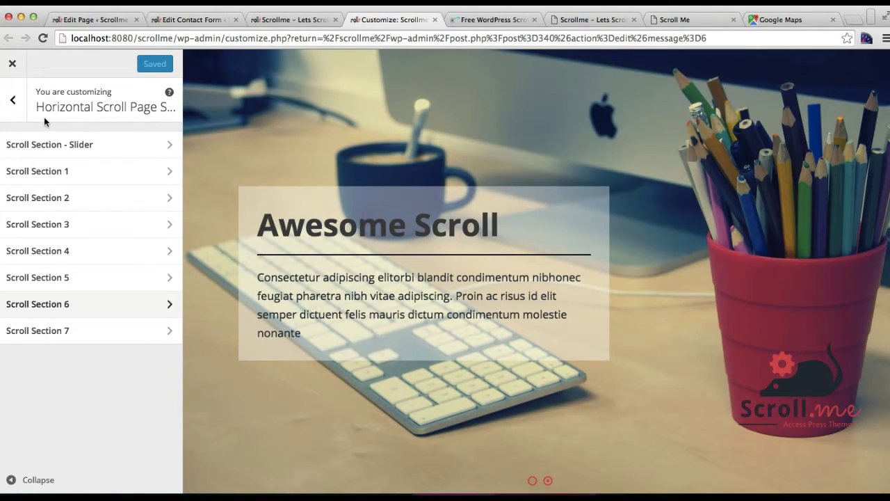
{"action": "left_click", "coordinate": [13, 100]}
{"action": "scroll", "coordinate": [70, 449], "scroll_direction": "down", "scroll_amount": 2}
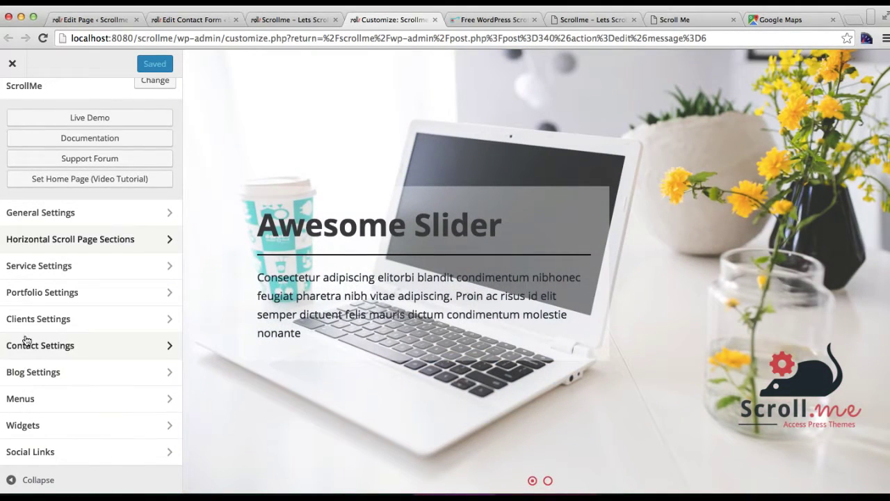
{"action": "left_click", "coordinate": [26, 340]}
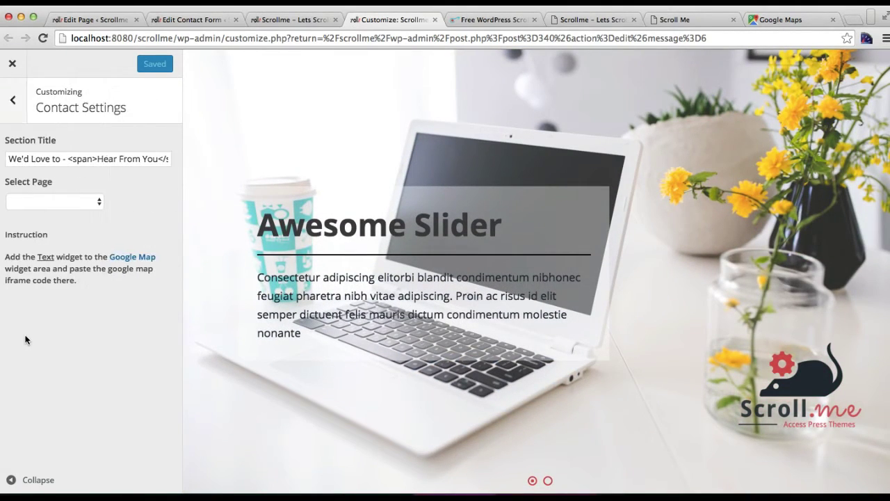
Check the page choices for the contact section, leave them unselected and reload the customizer
{"action": "triple_click", "coordinate": [57, 157]}
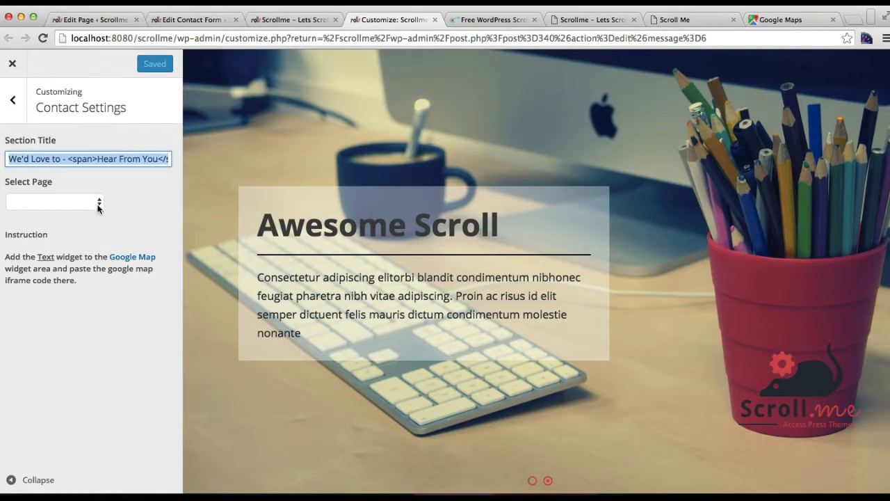
{"action": "left_click", "coordinate": [98, 205]}
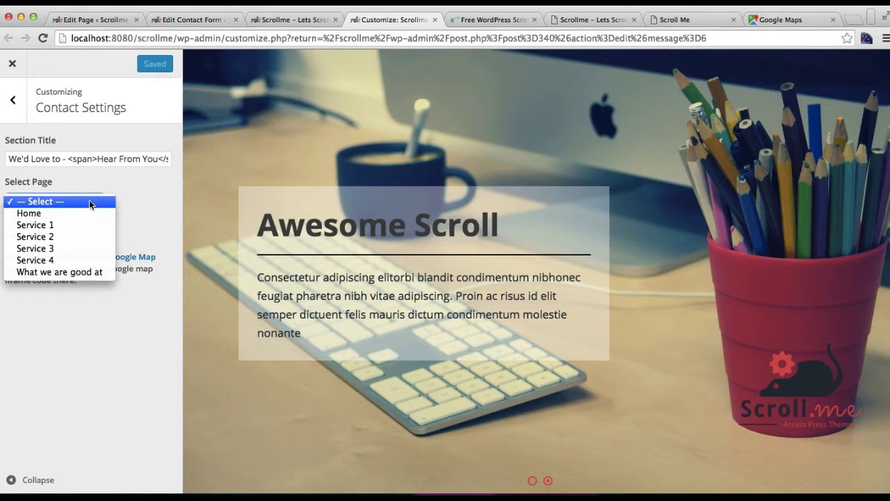
{"action": "left_click", "coordinate": [89, 201]}
{"action": "left_click", "coordinate": [206, 41]}
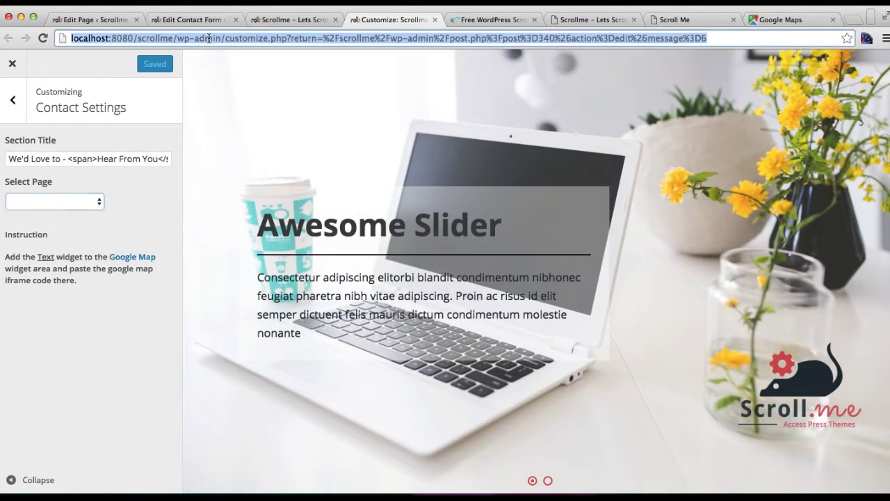
{"action": "key", "text": "Return"}
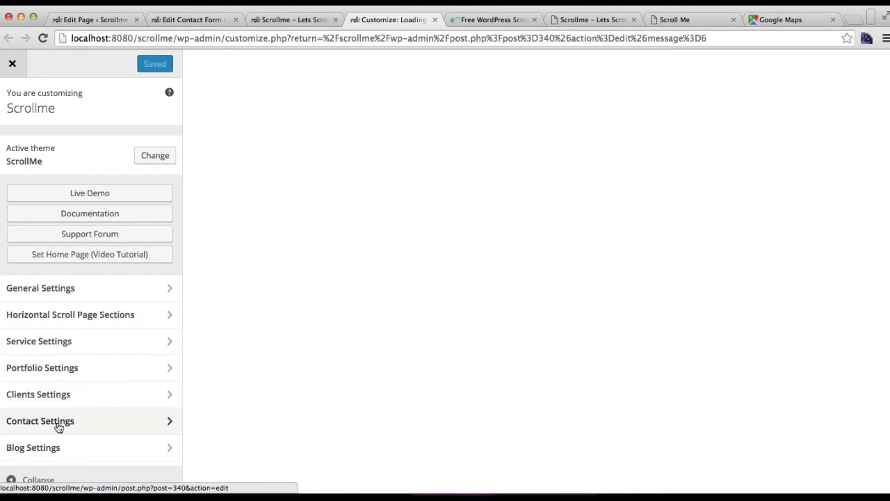
Assign the We'd Love to – Hear From You page to the contact section in Contact Settings and save the customization
{"action": "left_click", "coordinate": [59, 421]}
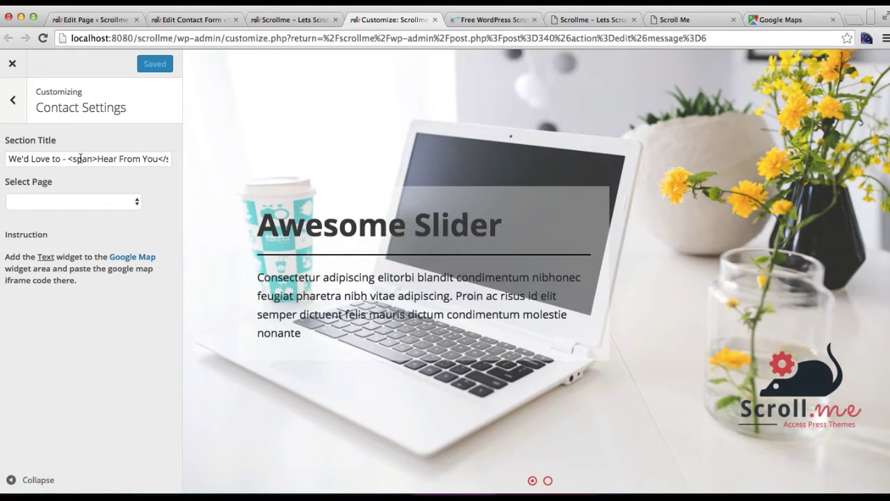
{"action": "triple_click", "coordinate": [81, 159]}
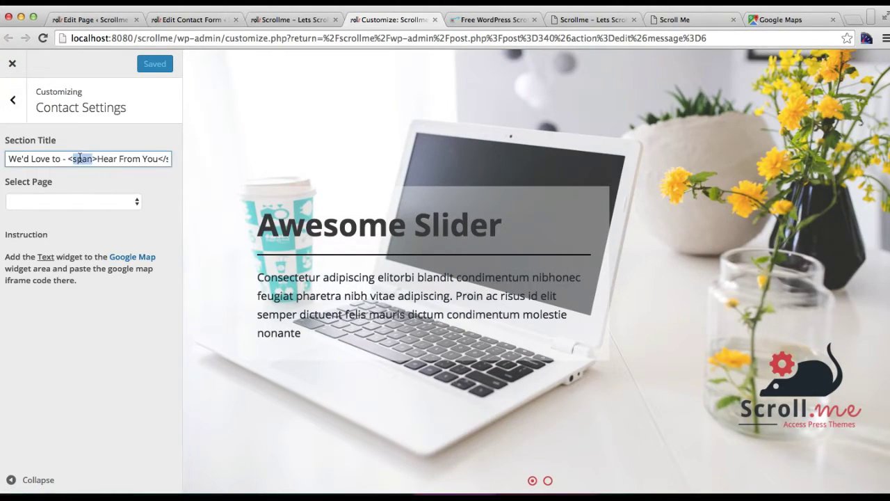
{"action": "left_click", "coordinate": [118, 201]}
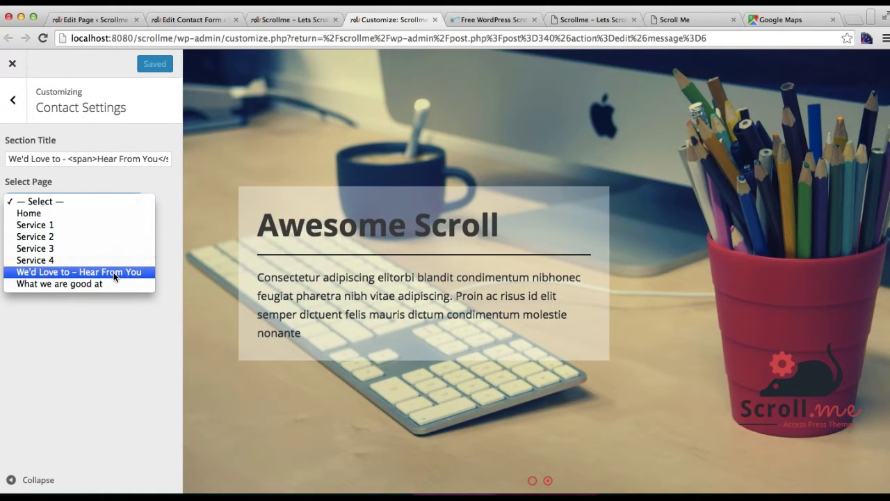
{"action": "left_click", "coordinate": [113, 272]}
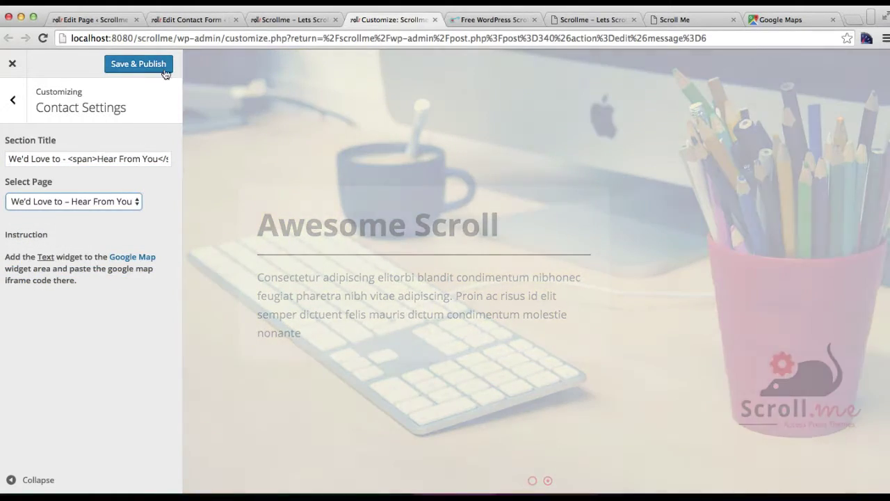
{"action": "left_click", "coordinate": [122, 64]}
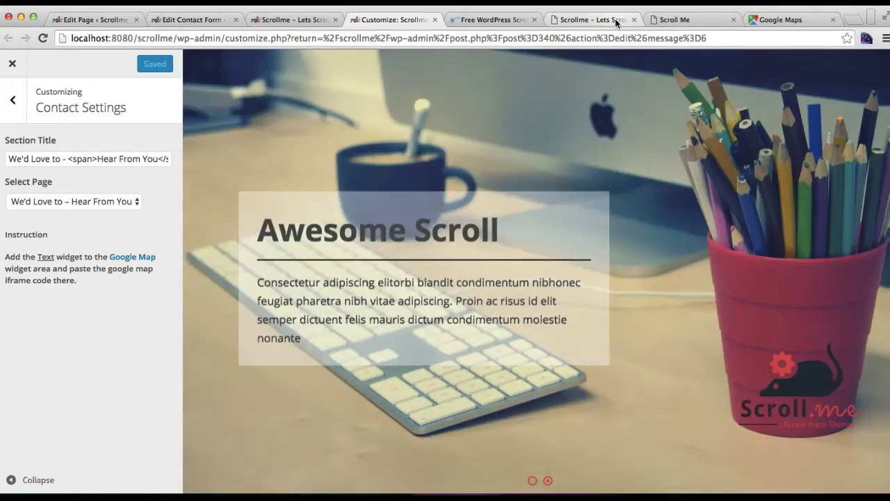
Examine the demo site's contact section with its map, and view the local ScrollMe site before returning to the customizer
{"action": "left_click", "coordinate": [613, 20]}
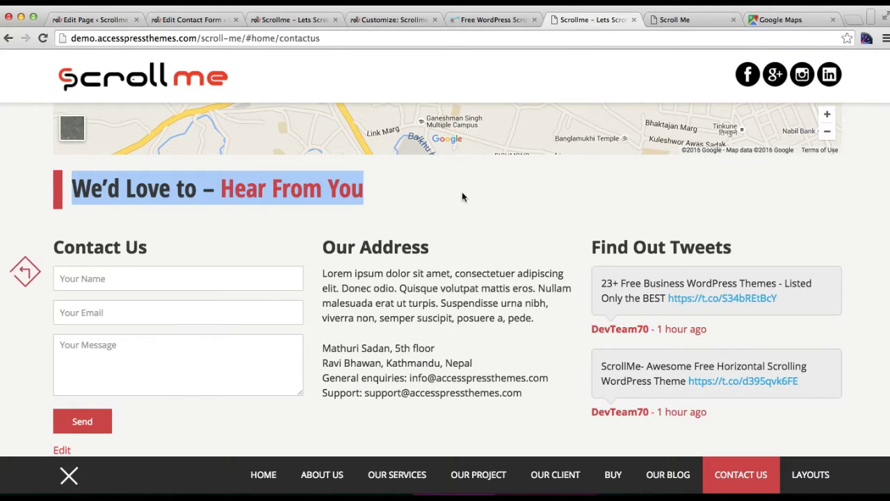
{"action": "scroll", "coordinate": [460, 188], "scroll_direction": "up", "scroll_amount": 3}
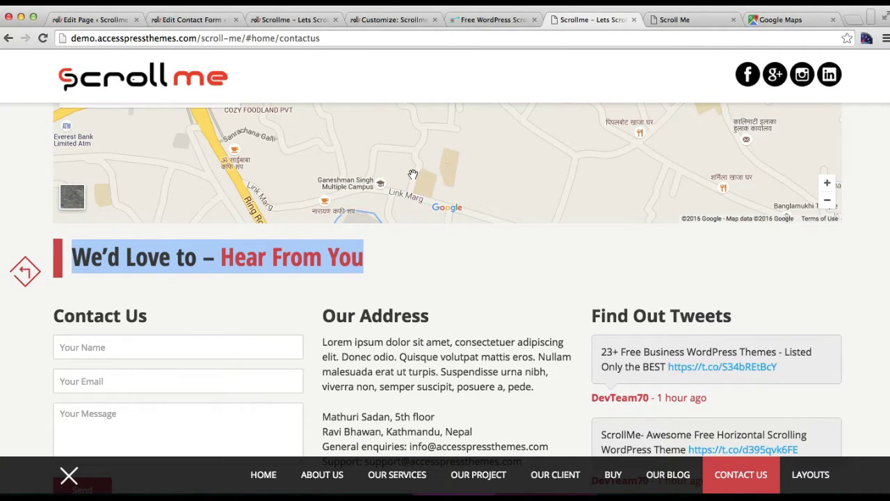
{"action": "left_click", "coordinate": [182, 19]}
{"action": "left_click", "coordinate": [263, 22]}
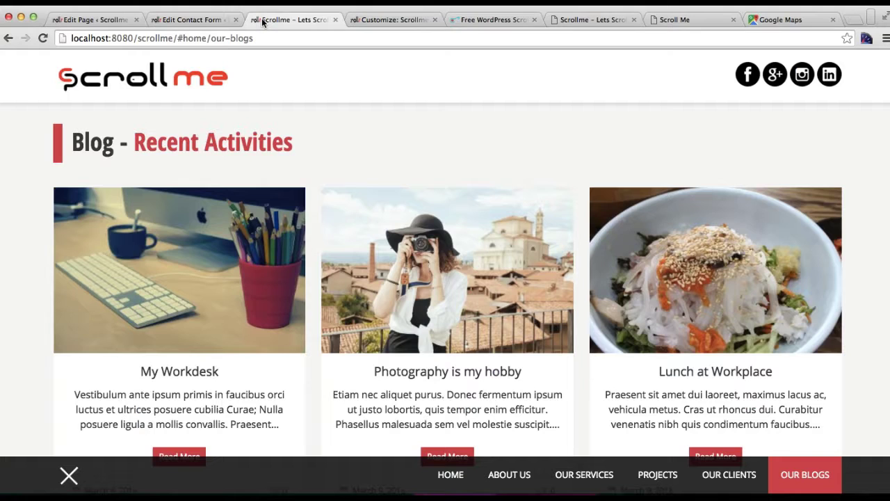
{"action": "left_click", "coordinate": [390, 19]}
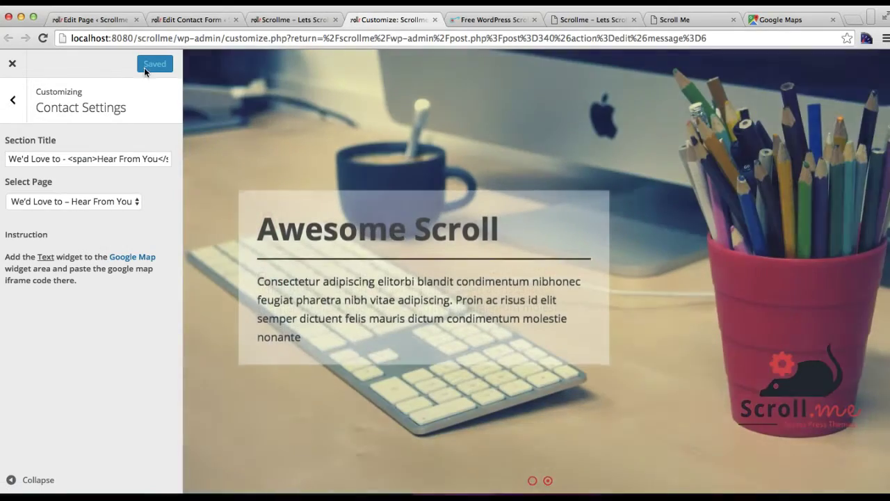
Close the contact form editor and local site pages, and open the theme's Widgets administration page
{"action": "left_click", "coordinate": [235, 19]}
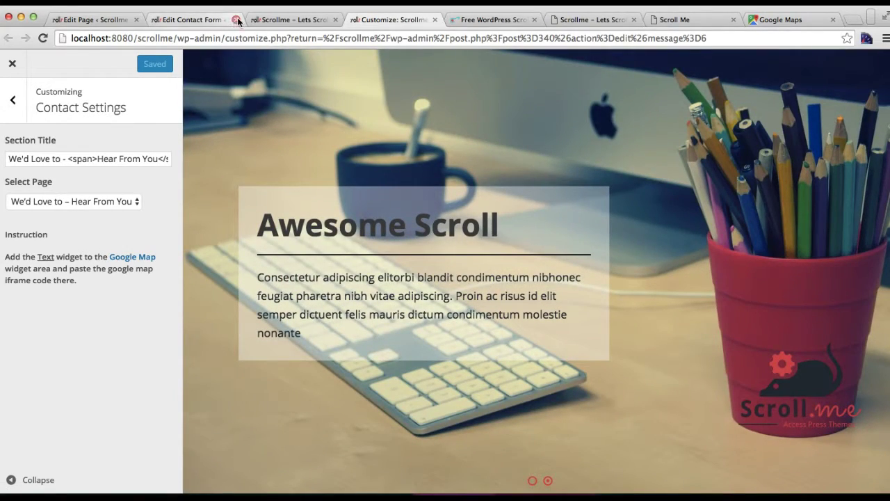
{"action": "left_click", "coordinate": [236, 20]}
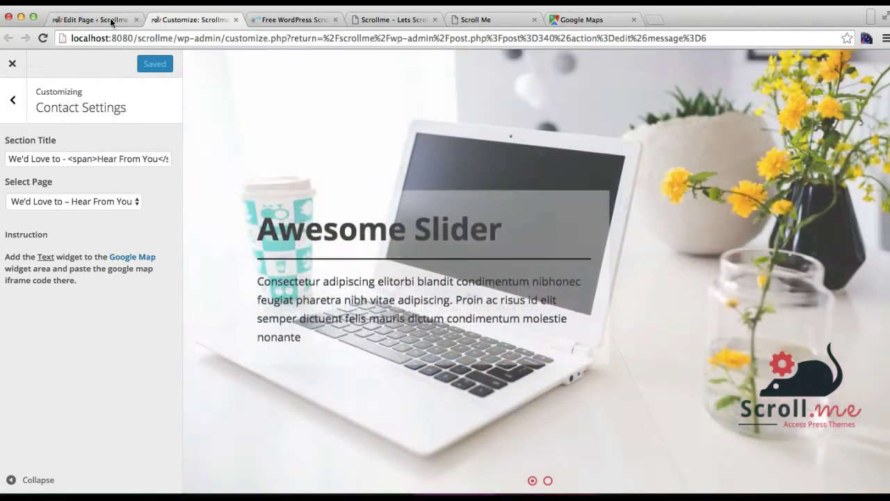
{"action": "left_click", "coordinate": [111, 21]}
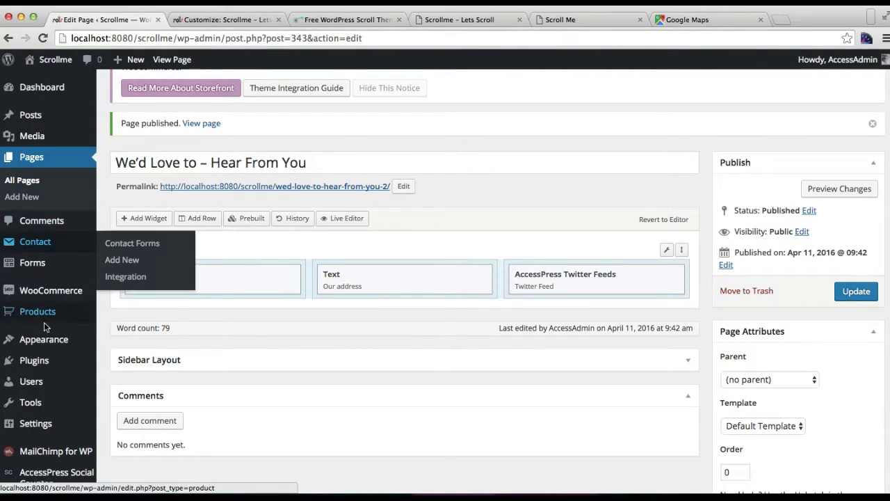
{"action": "mouse_move", "coordinate": [48, 343]}
{"action": "left_click", "coordinate": [120, 376]}
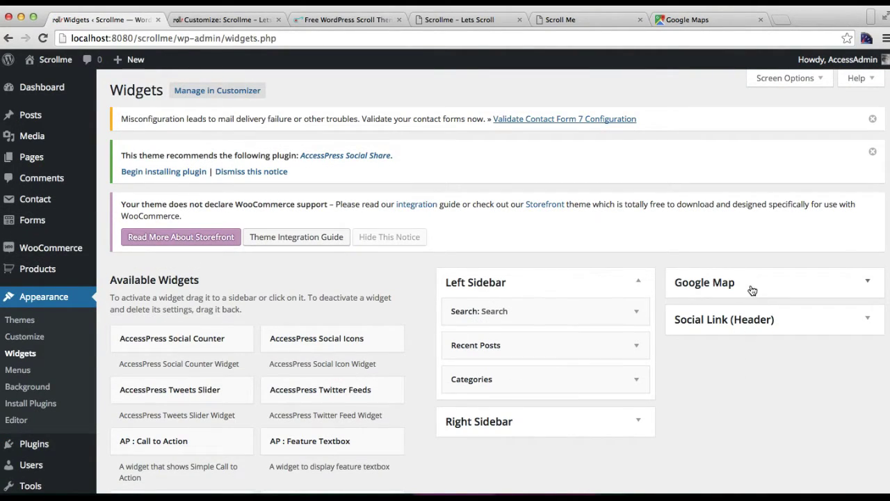
Expand the Text widget in the Google Map area, look through the available widgets and select the widget's entire iframe code
{"action": "left_click", "coordinate": [802, 297]}
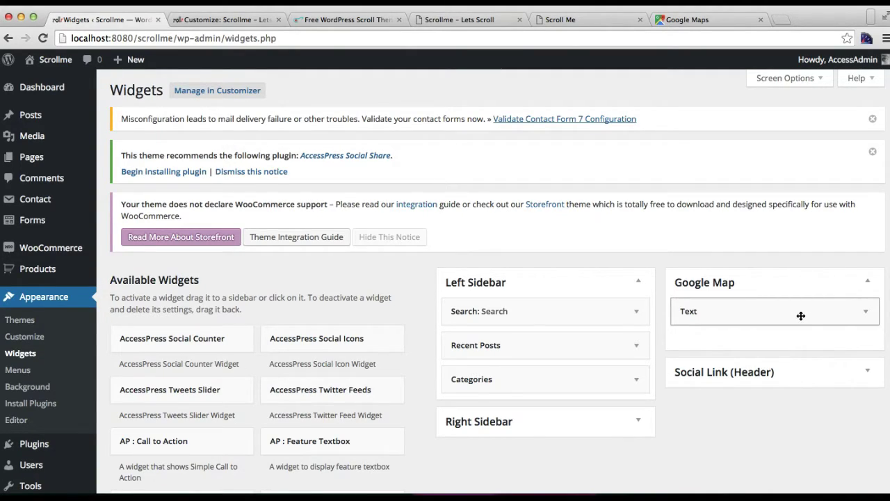
{"action": "left_click", "coordinate": [801, 316]}
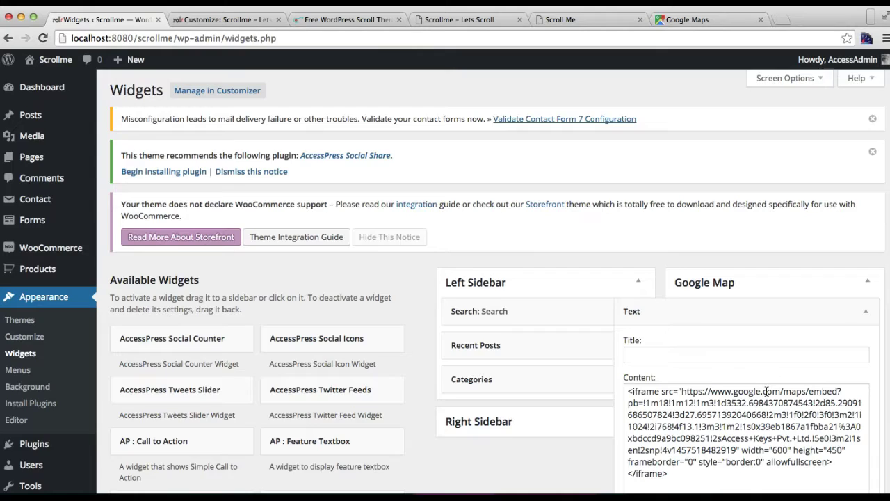
{"action": "scroll", "coordinate": [766, 391], "scroll_direction": "down", "scroll_amount": 3}
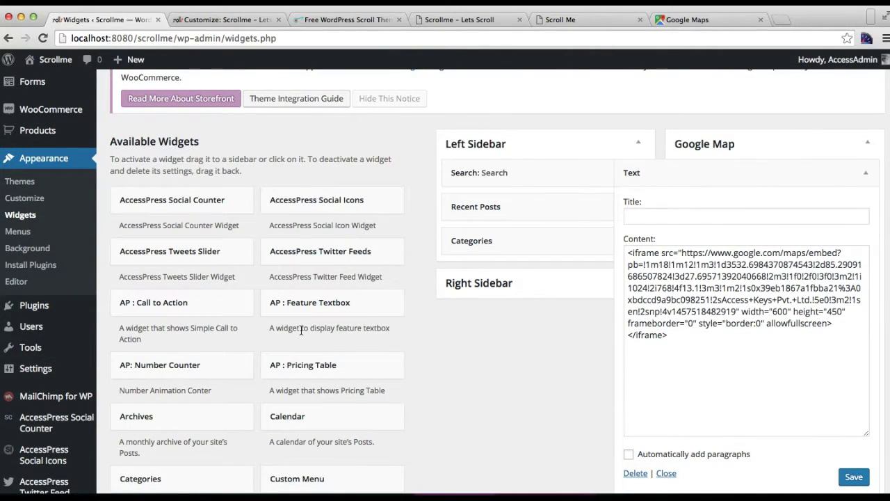
{"action": "scroll", "coordinate": [302, 331], "scroll_direction": "down", "scroll_amount": 5}
{"action": "scroll", "coordinate": [301, 330], "scroll_direction": "down", "scroll_amount": 9}
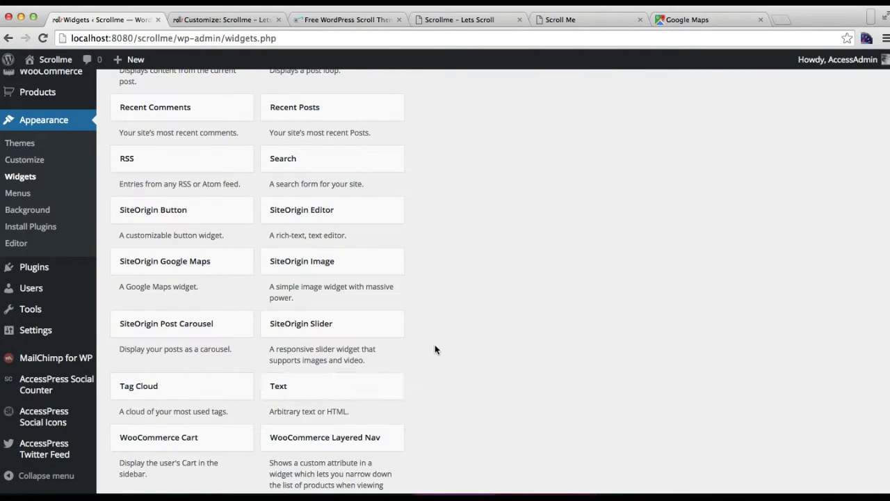
{"action": "scroll", "coordinate": [437, 345], "scroll_direction": "up", "scroll_amount": 14}
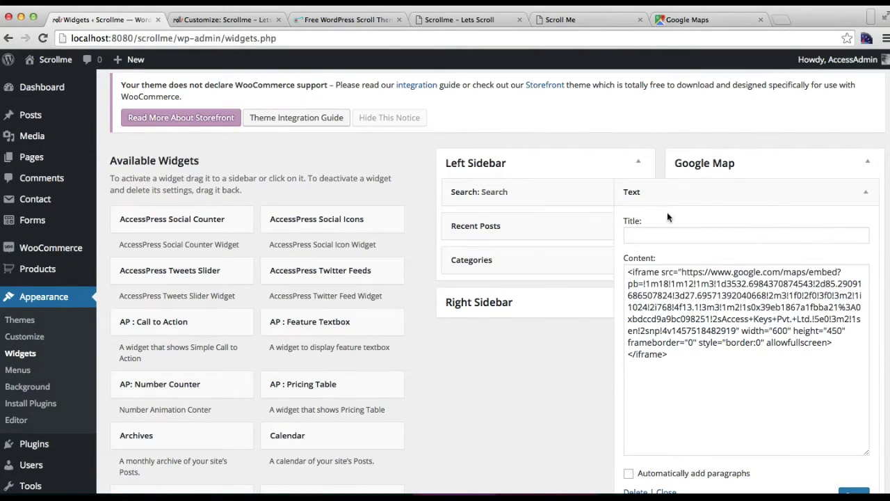
{"action": "left_click", "coordinate": [675, 304]}
{"action": "key", "text": "ctrl+a"}
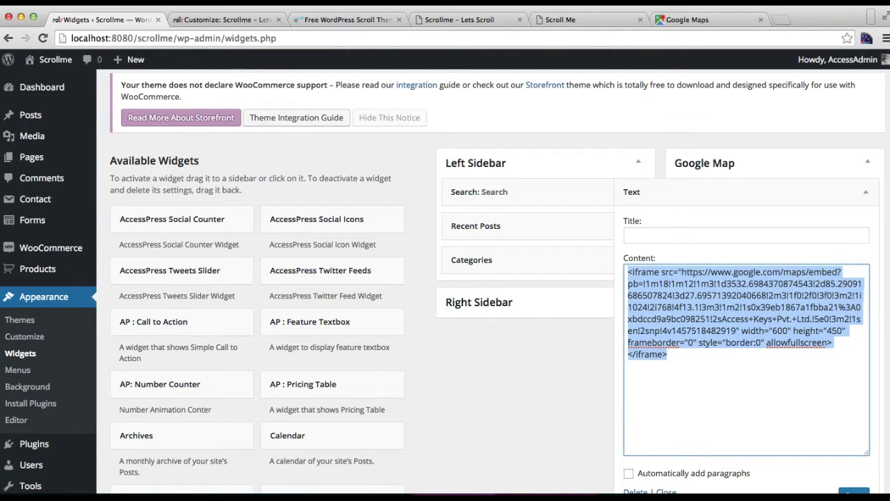
Find Access Keys Pvt. Ltd. in Google Maps and open the map's share or embed options
{"action": "left_click", "coordinate": [715, 21]}
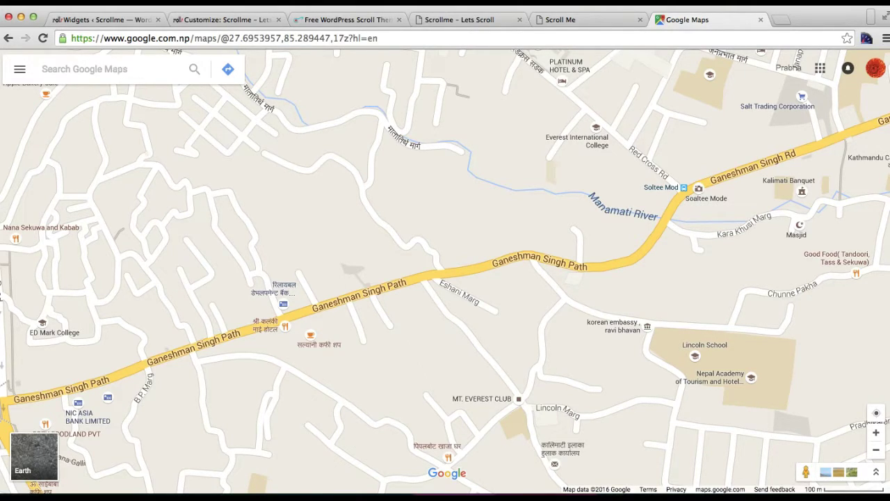
{"action": "type", "text": "Access"}
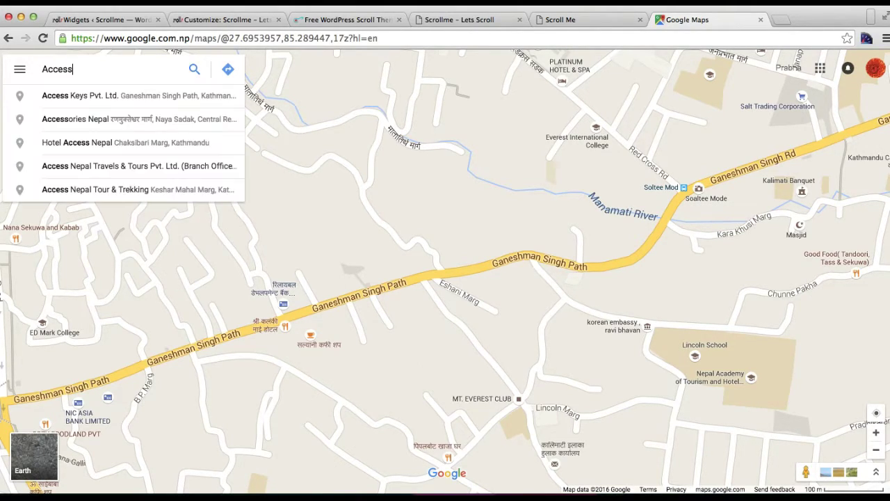
{"action": "type", "text": "Keys"}
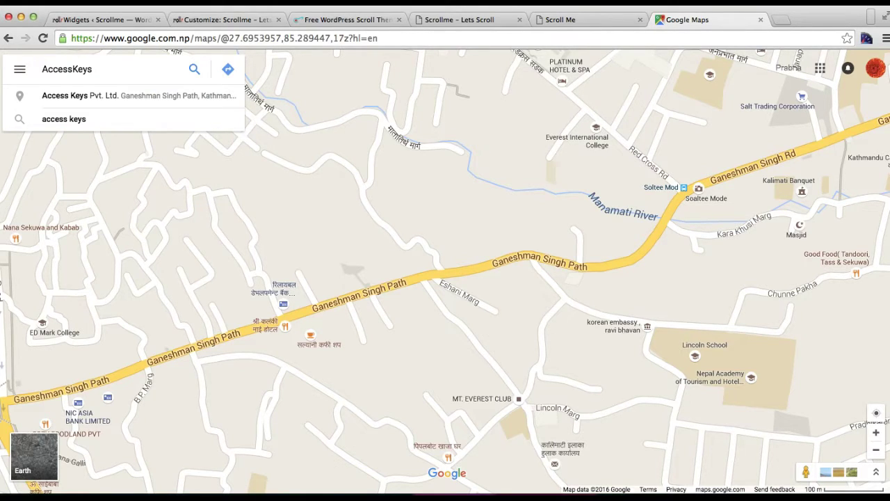
{"action": "key", "text": "Down"}
{"action": "key", "text": "Return"}
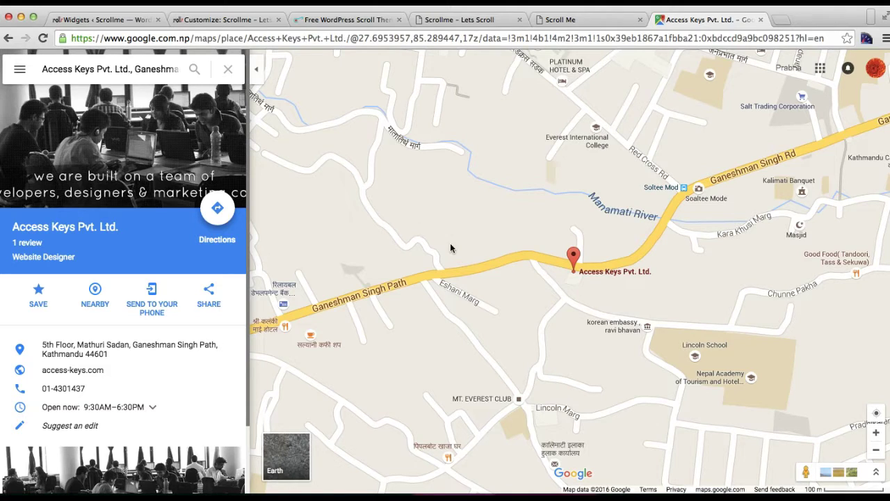
{"action": "left_click", "coordinate": [19, 70]}
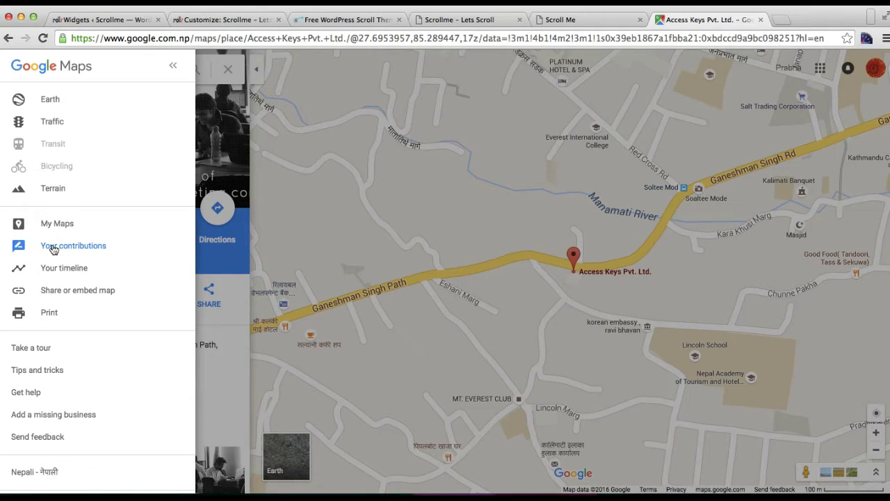
{"action": "left_click", "coordinate": [62, 291]}
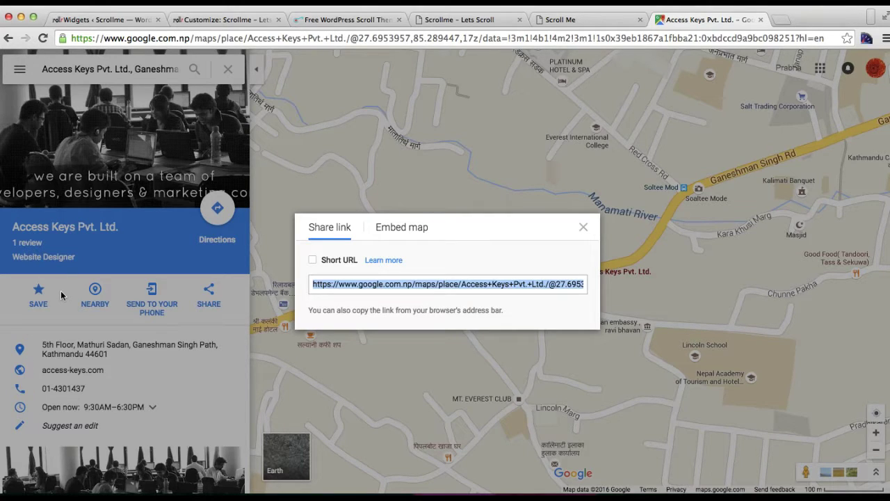
Replace the iframe code in the Google Map area's Text widget with the Access Keys Pvt. Ltd. share link
{"action": "left_click", "coordinate": [101, 19]}
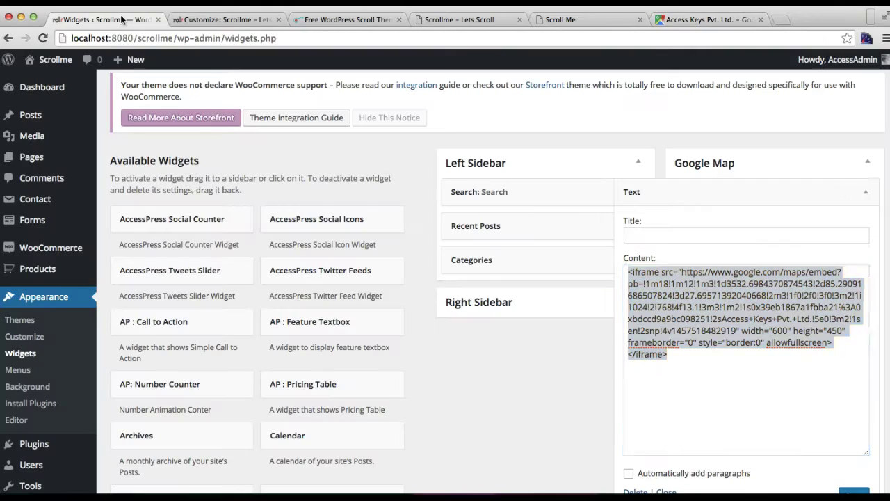
{"action": "double_click", "coordinate": [679, 294]}
{"action": "left_click", "coordinate": [679, 295]}
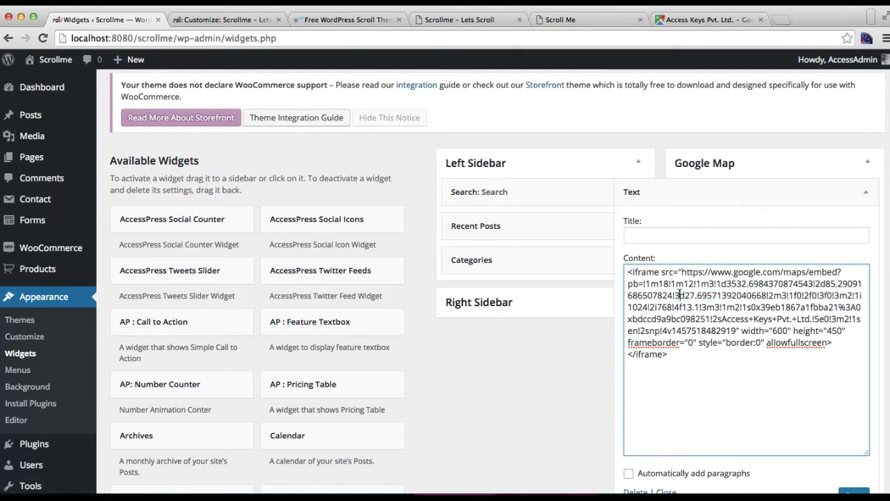
{"action": "triple_click", "coordinate": [679, 295]}
{"action": "type", "text": "https://www.google.com.np/maps/place/Access+Keys+Pvt.+Ltd./@27.6953957,85.289447,17z/data=!3m1!4b1!4m2!3m1!1s0x39eb1867a1fbba21:0xbdccd9a9bc098251?hl=en"}
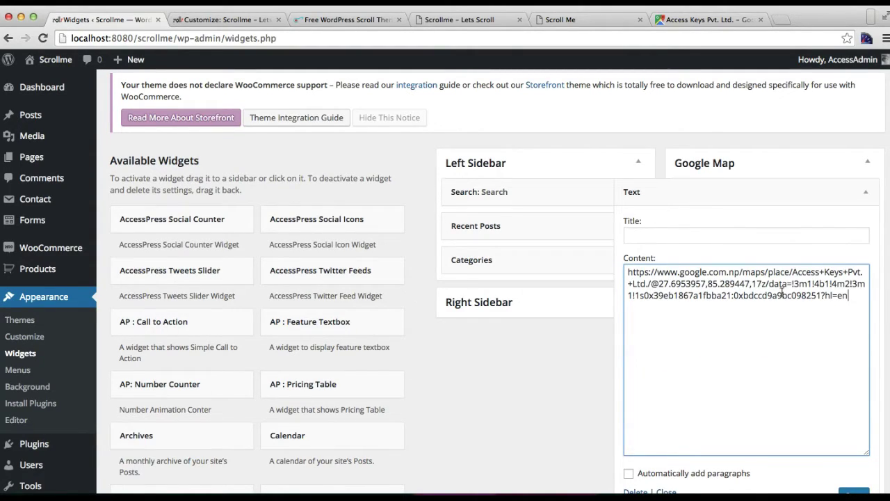
{"action": "scroll", "coordinate": [785, 392], "scroll_direction": "down", "scroll_amount": 4}
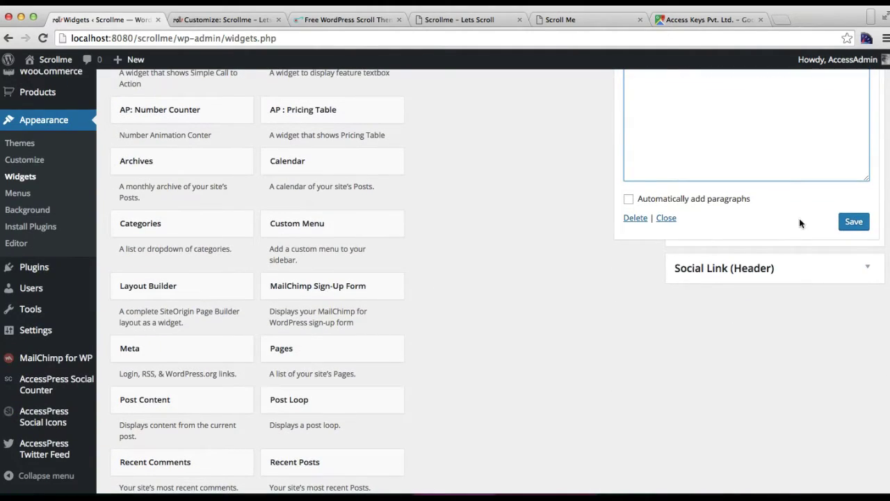
{"action": "scroll", "coordinate": [766, 221], "scroll_direction": "up", "scroll_amount": 3}
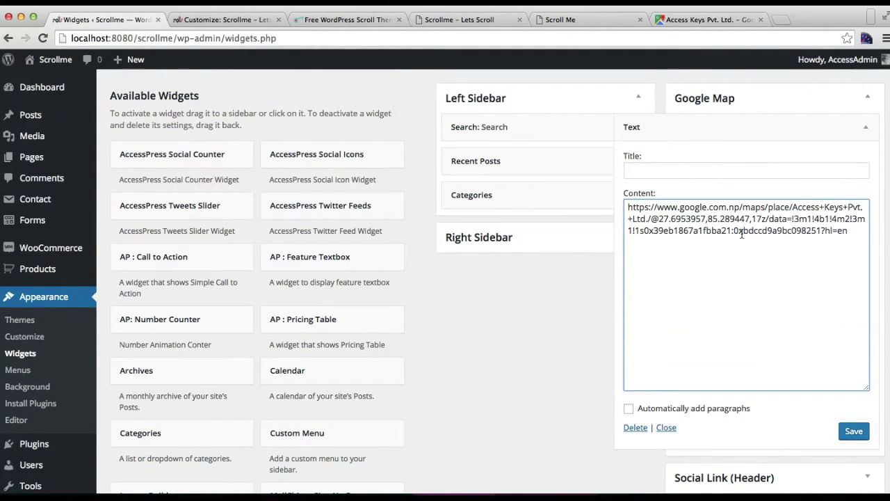
Undo the replacement of the iframe code and save the Google Map area's Text widget
{"action": "key", "text": "super+z"}
{"action": "left_click", "coordinate": [753, 263]}
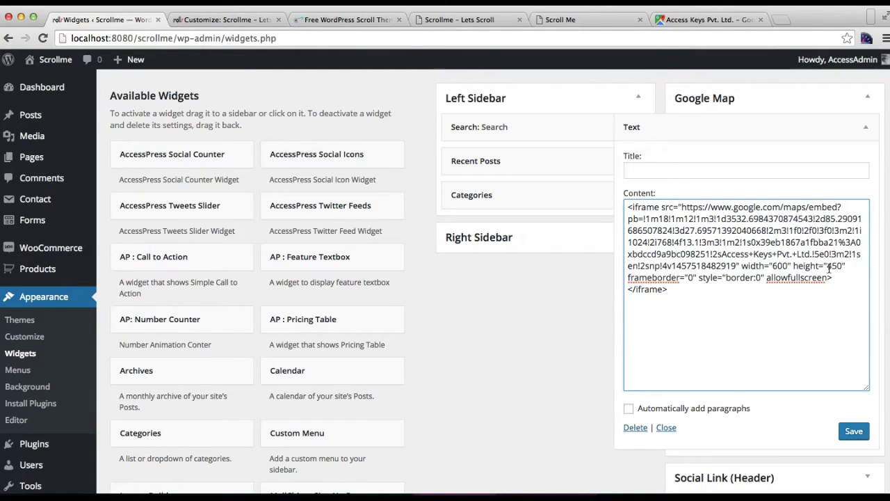
{"action": "left_click", "coordinate": [855, 434]}
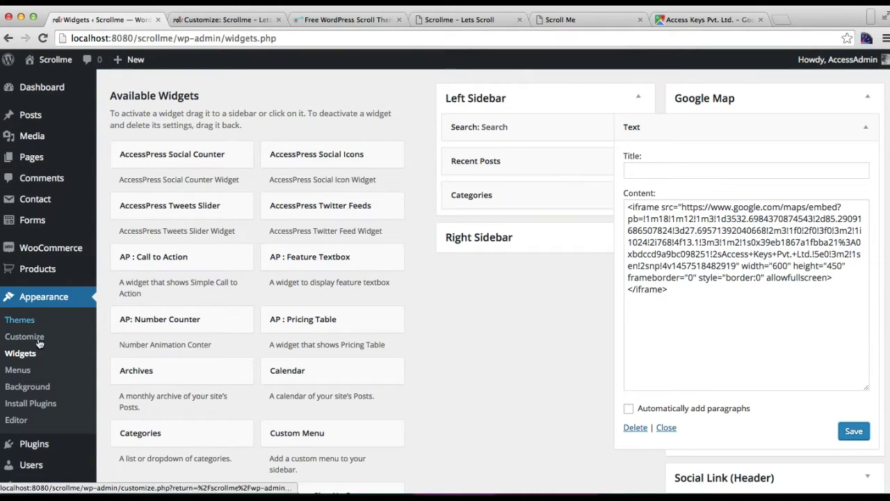
Go to the theme's Menus administration page and expand the Custom Links form and the Our Blogs menu item
{"action": "left_click", "coordinate": [19, 372]}
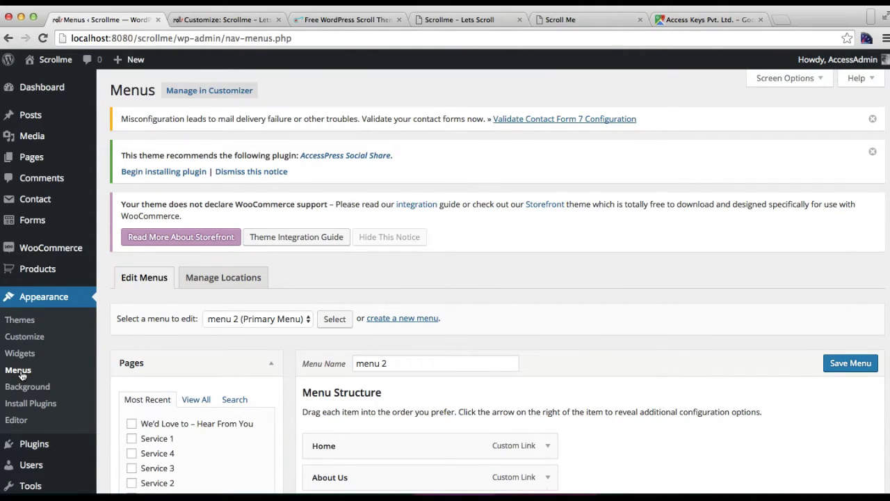
{"action": "scroll", "coordinate": [204, 347], "scroll_direction": "down", "scroll_amount": 5}
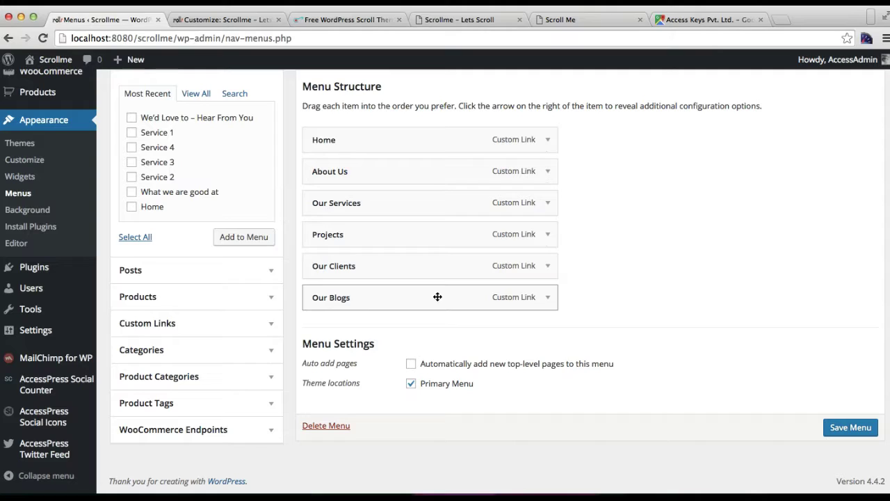
{"action": "left_click", "coordinate": [192, 325]}
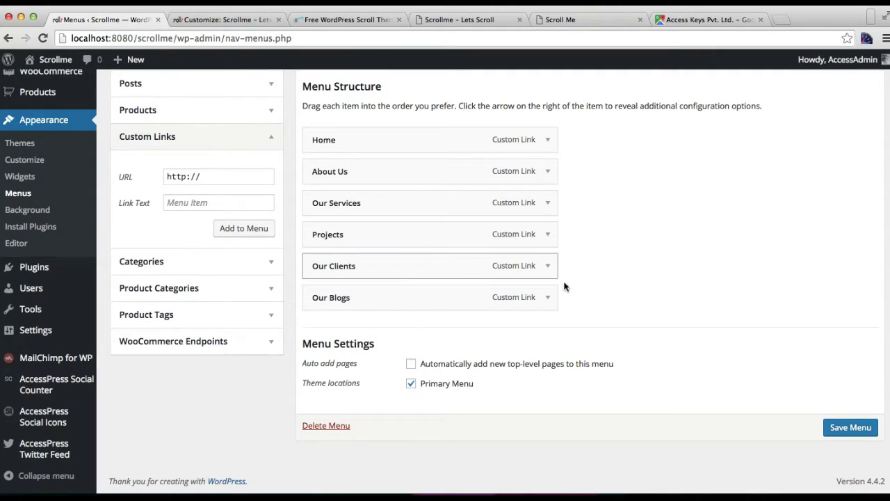
{"action": "left_click", "coordinate": [546, 299]}
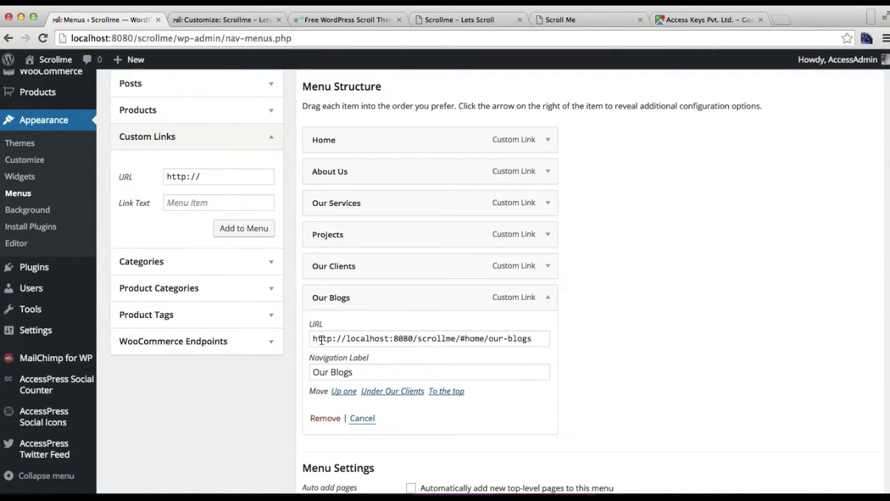
{"action": "left_click_drag", "start_coordinate": [315, 341], "coordinate": [413, 339]}
{"action": "left_click", "coordinate": [392, 340]}
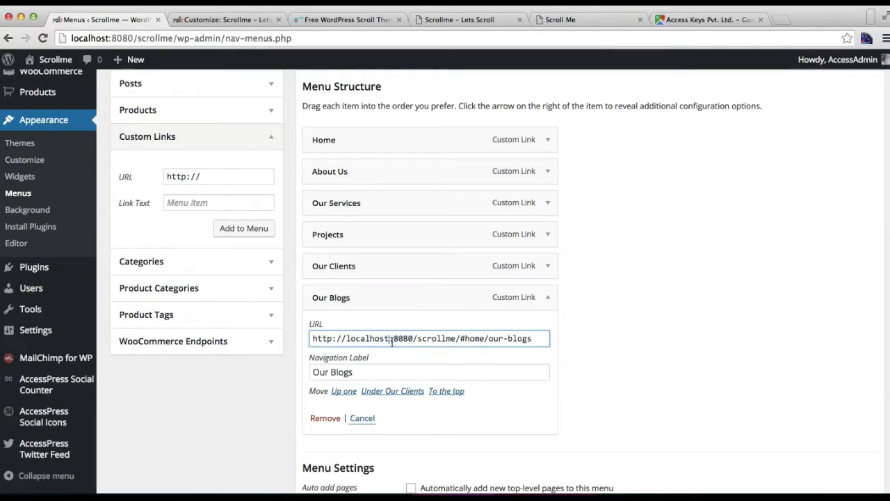
{"action": "left_click_drag", "start_coordinate": [315, 340], "coordinate": [485, 338]}
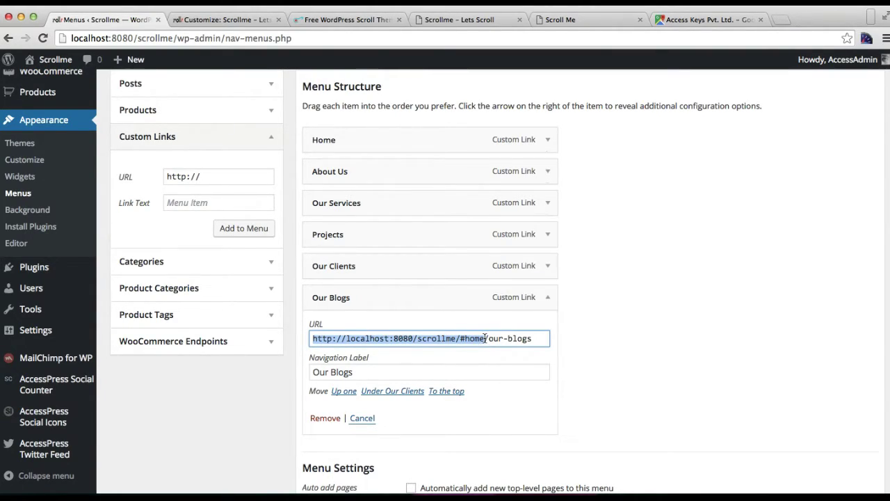
{"action": "triple_click", "coordinate": [206, 176]}
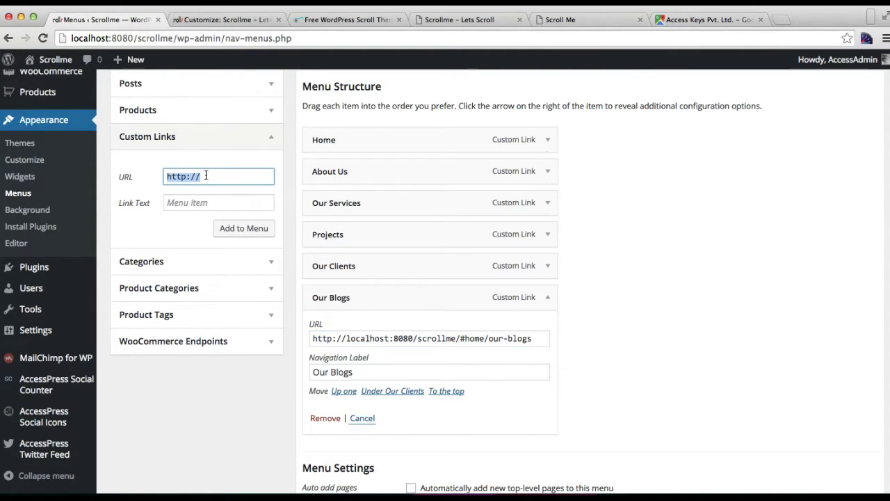
{"action": "key", "text": "super+v"}
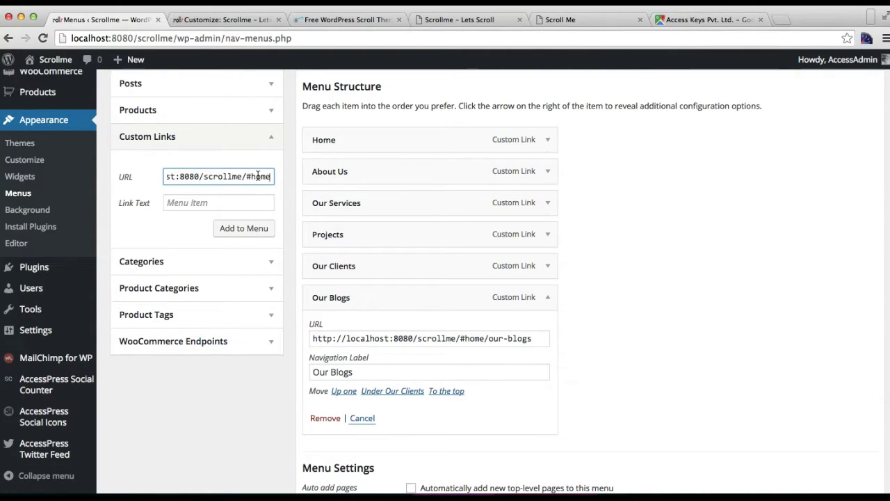
Switch to the customizer, open Scroll Section 7 under Horizontal Scroll Page Sections and copy its ID for Navigation
{"action": "left_click", "coordinate": [240, 21]}
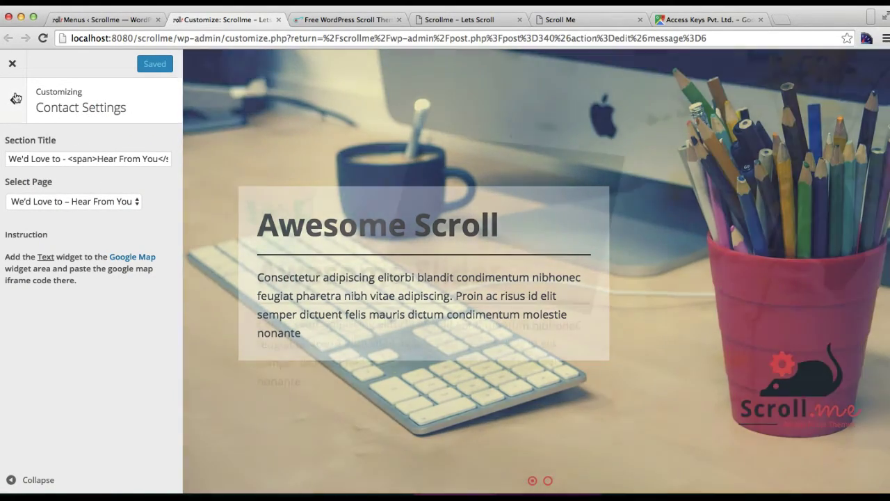
{"action": "left_click", "coordinate": [12, 99]}
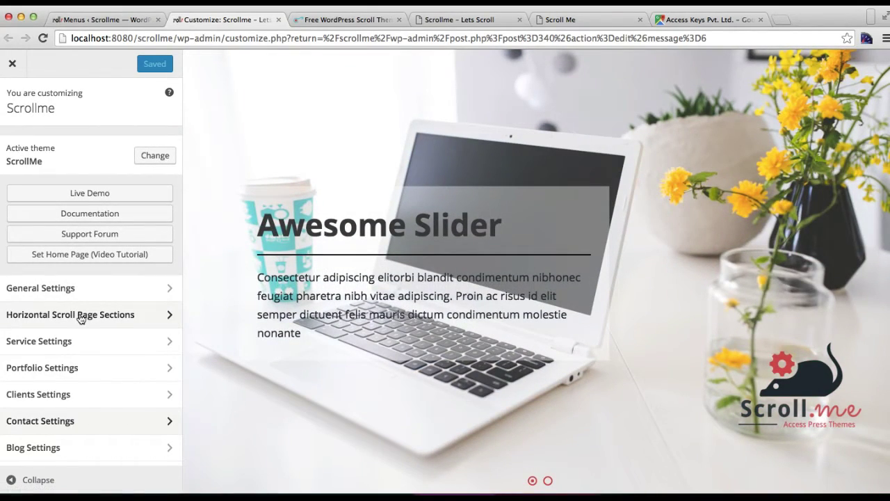
{"action": "left_click", "coordinate": [80, 318]}
{"action": "left_click", "coordinate": [67, 329]}
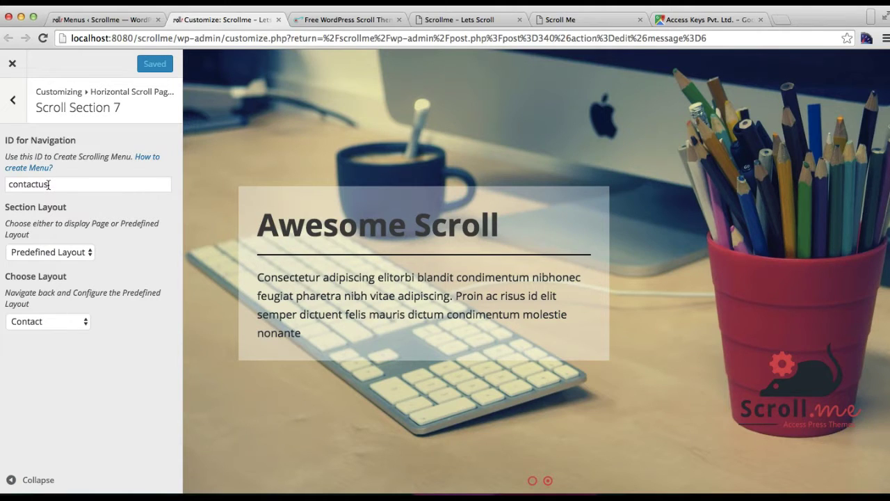
{"action": "left_click_drag", "start_coordinate": [49, 184], "coordinate": [7, 184]}
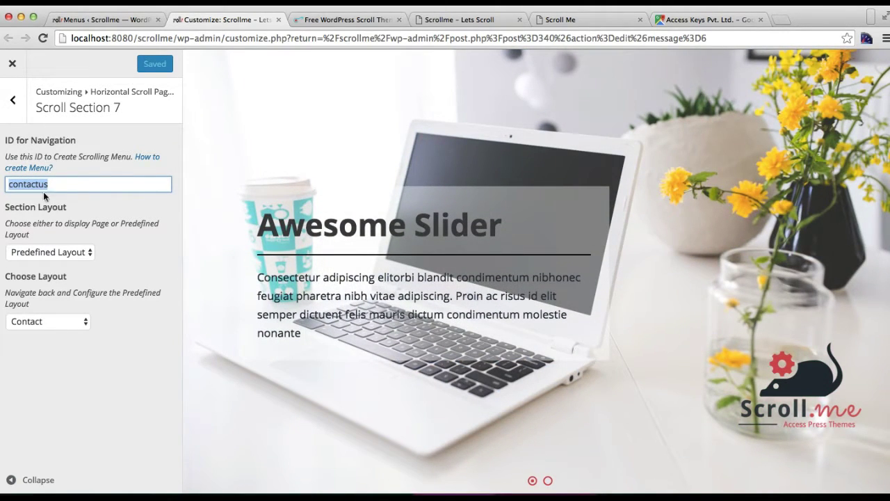
{"action": "left_click", "coordinate": [95, 23]}
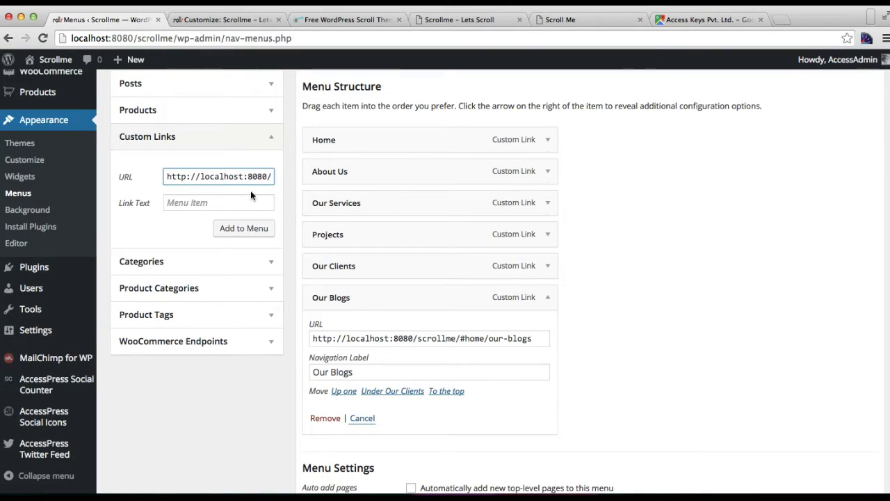
{"action": "type", "text": "scrollme/#ho"}
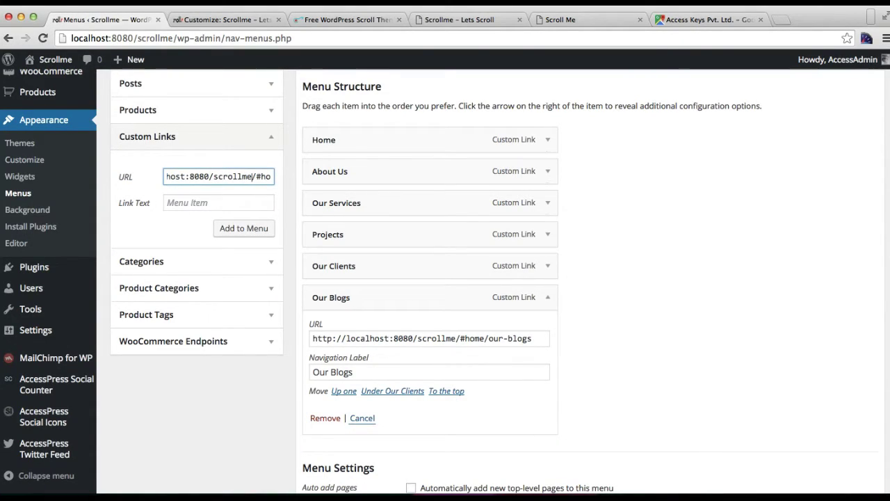
{"action": "type", "text": "me/"}
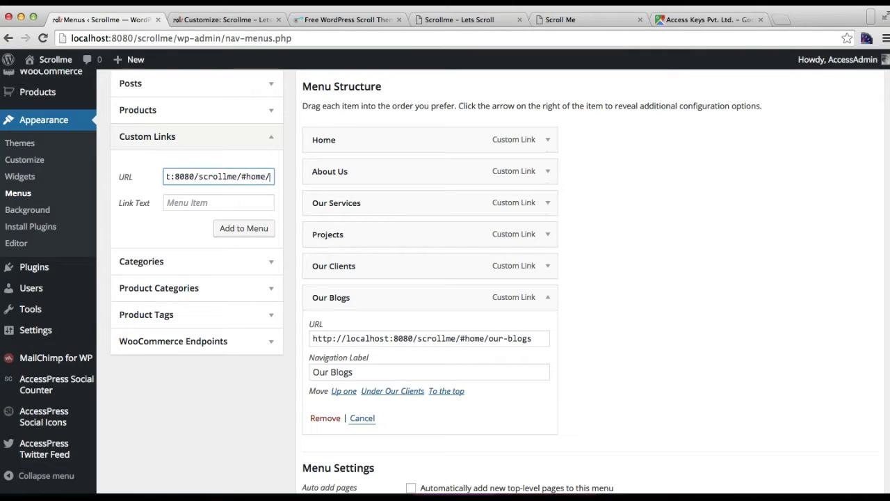
{"action": "type", "text": "contactus"}
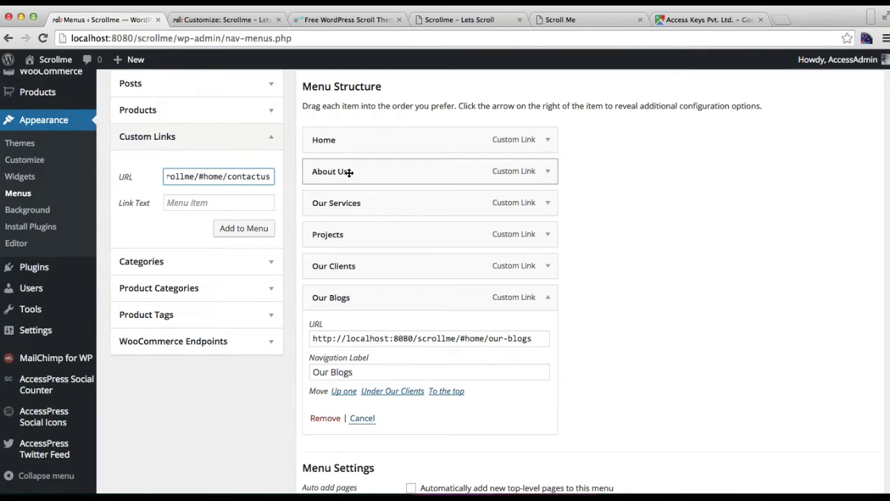
Add the custom link to menu 2 with the link text Contact US and save the menu
{"action": "left_click", "coordinate": [239, 203]}
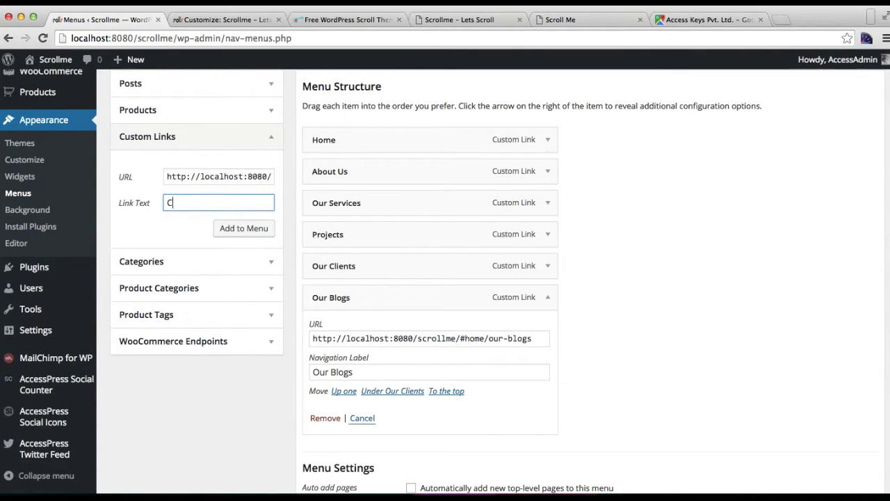
{"action": "type", "text": "Contact US"}
{"action": "left_click", "coordinate": [244, 230]}
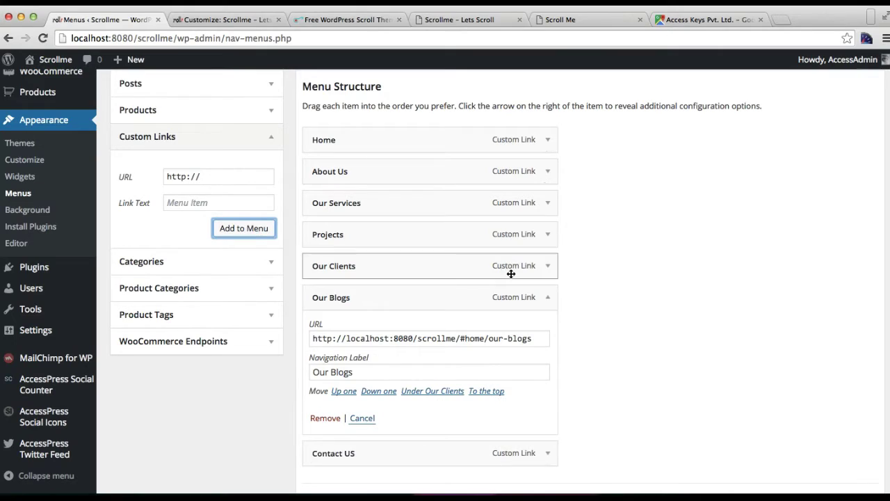
{"action": "scroll", "coordinate": [596, 324], "scroll_direction": "down", "scroll_amount": 5}
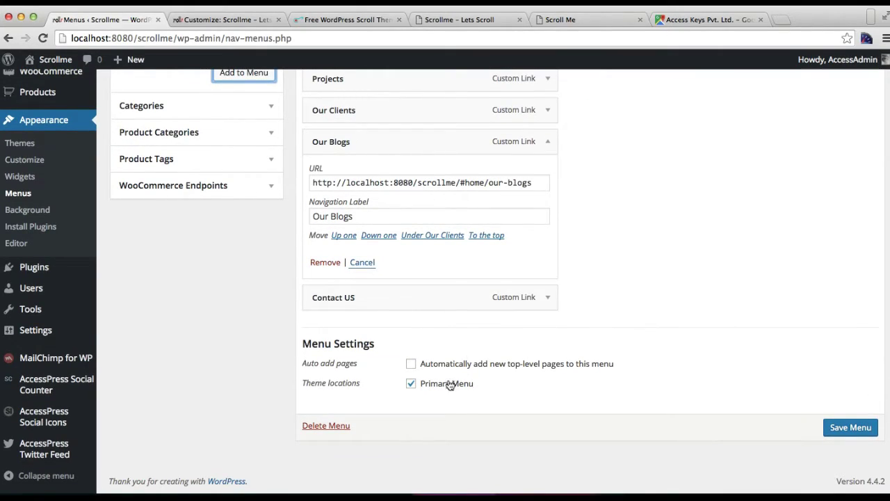
{"action": "left_click", "coordinate": [846, 434]}
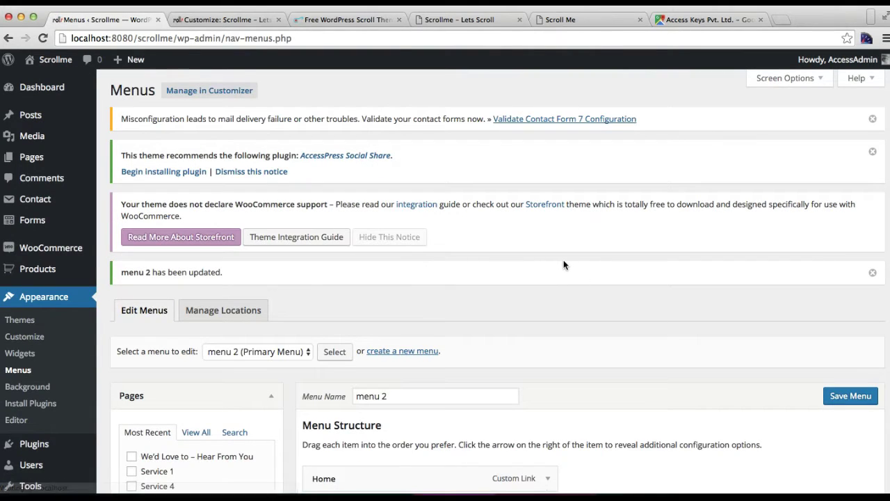
Open the local Scrollme site in a new browser tab
{"action": "mouse_move", "coordinate": [51, 61]}
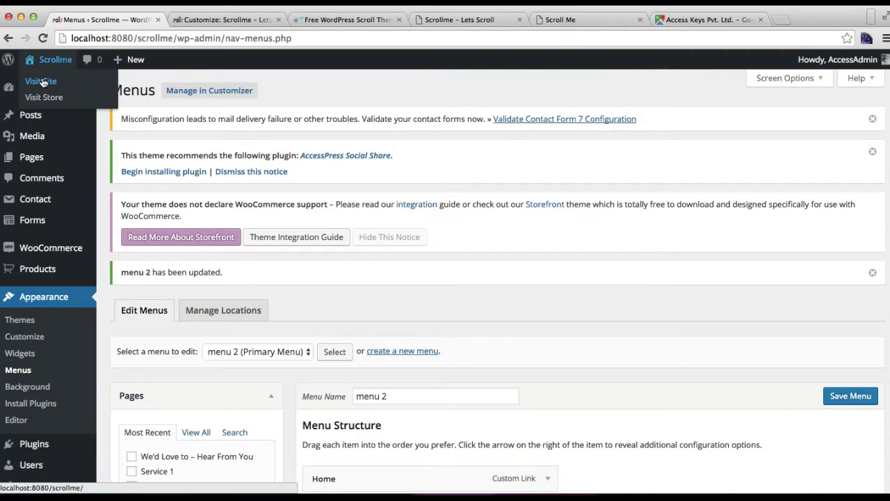
{"action": "right_click", "coordinate": [43, 83]}
{"action": "left_click", "coordinate": [63, 83]}
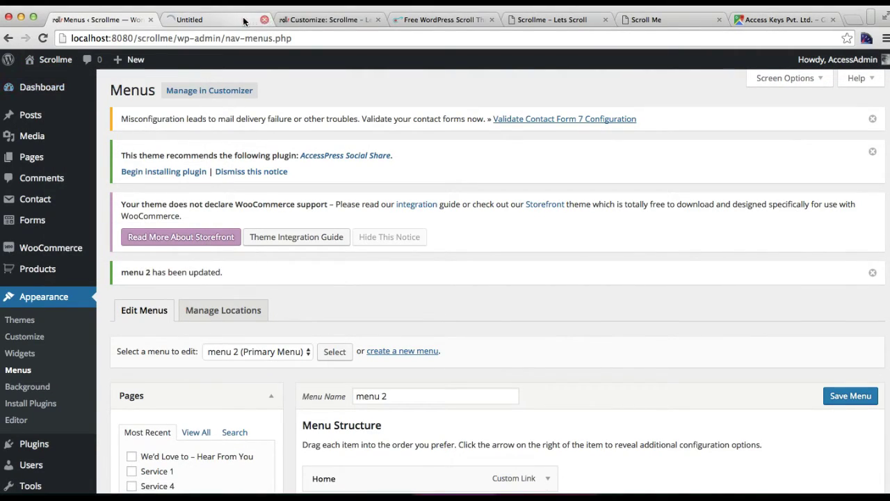
Open the site's Contact US section from the scrolling menu and review its map, contact form, address and Twitter feed
{"action": "left_click", "coordinate": [243, 21]}
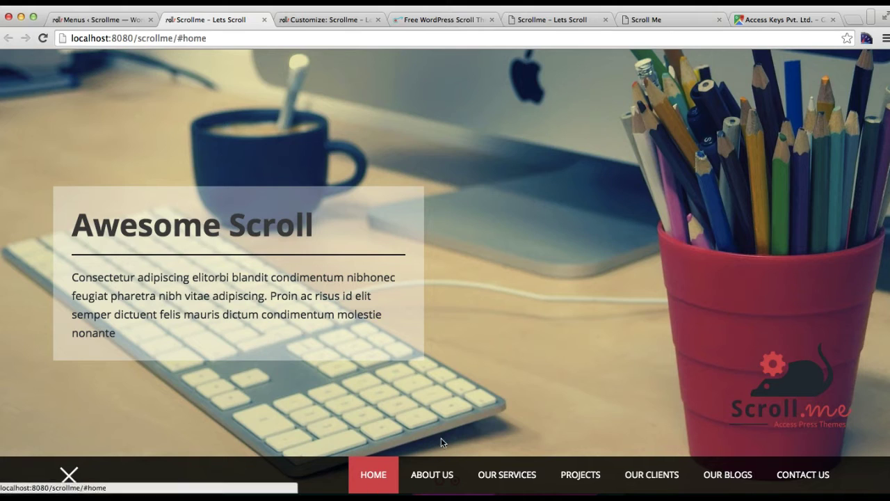
{"action": "left_click", "coordinate": [797, 473]}
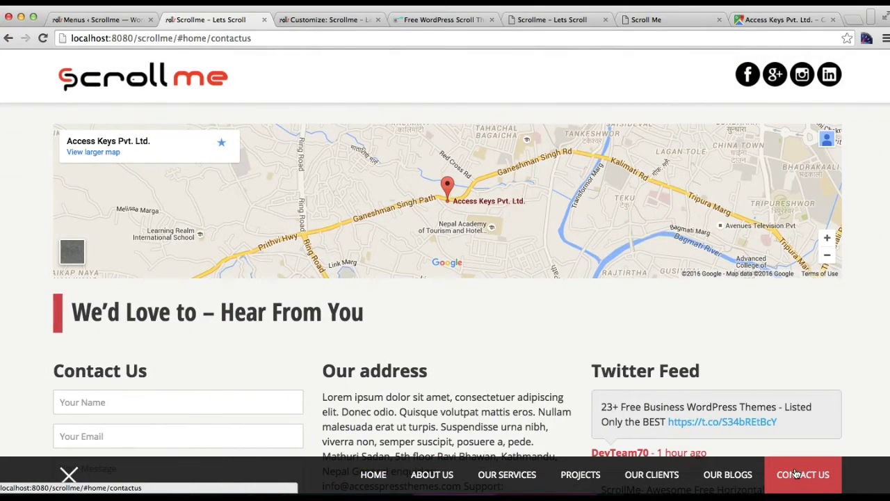
{"action": "scroll", "coordinate": [503, 410], "scroll_direction": "down", "scroll_amount": 3}
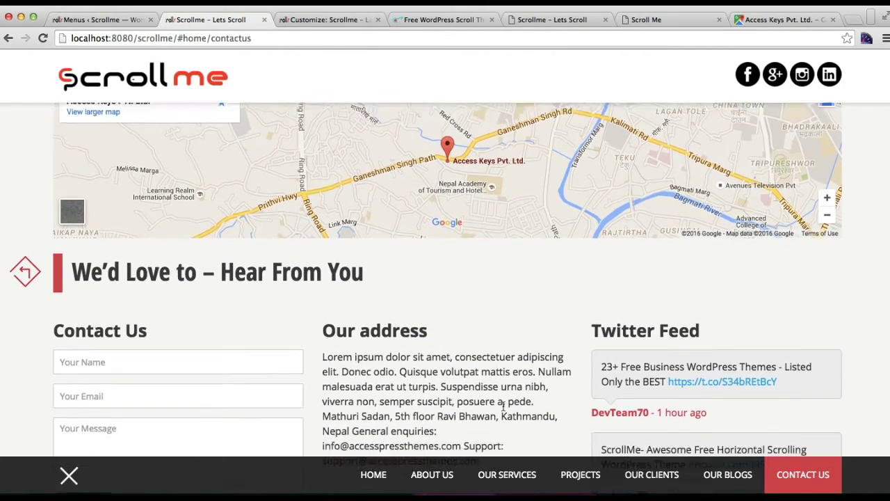
{"action": "scroll", "coordinate": [503, 411], "scroll_direction": "up", "scroll_amount": 1}
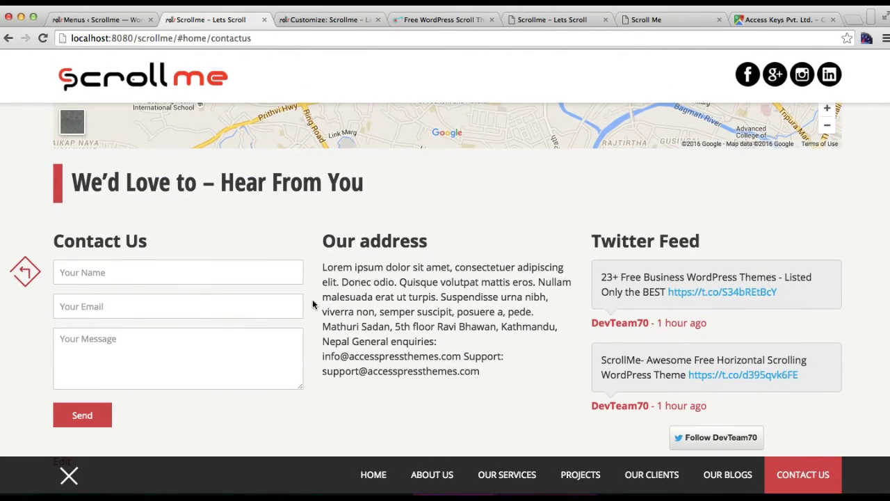
{"action": "scroll", "coordinate": [444, 276], "scroll_direction": "up", "scroll_amount": 3}
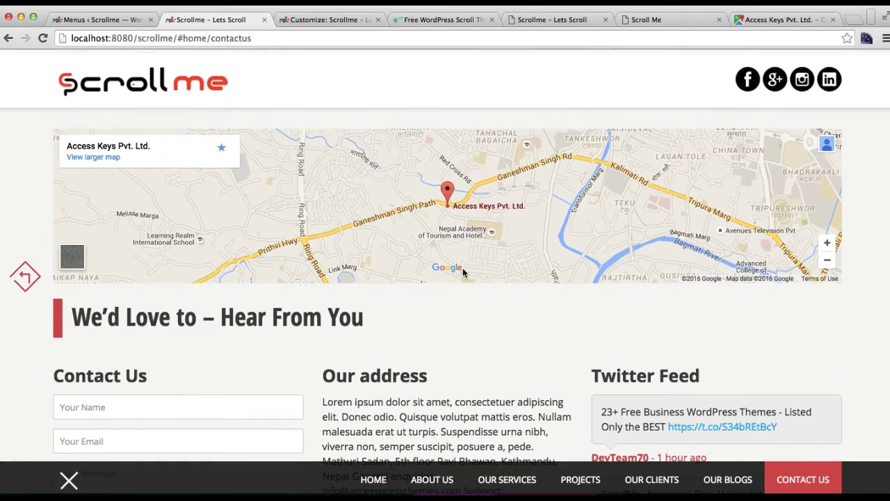
{"action": "scroll", "coordinate": [463, 268], "scroll_direction": "down", "scroll_amount": 3}
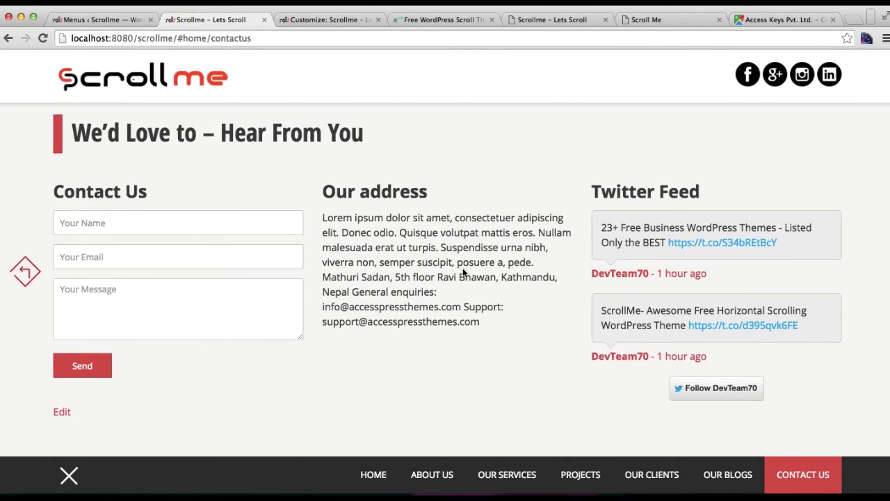
Test the scrolling menu by moving between the Our Blogs and Contact US sections, ending on Our Blogs
{"action": "left_click", "coordinate": [724, 468]}
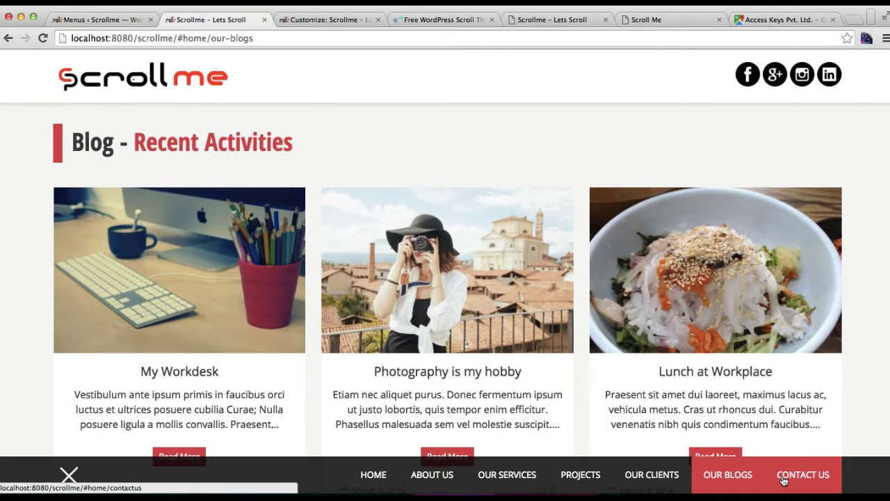
{"action": "left_click", "coordinate": [783, 479]}
{"action": "left_click", "coordinate": [741, 479]}
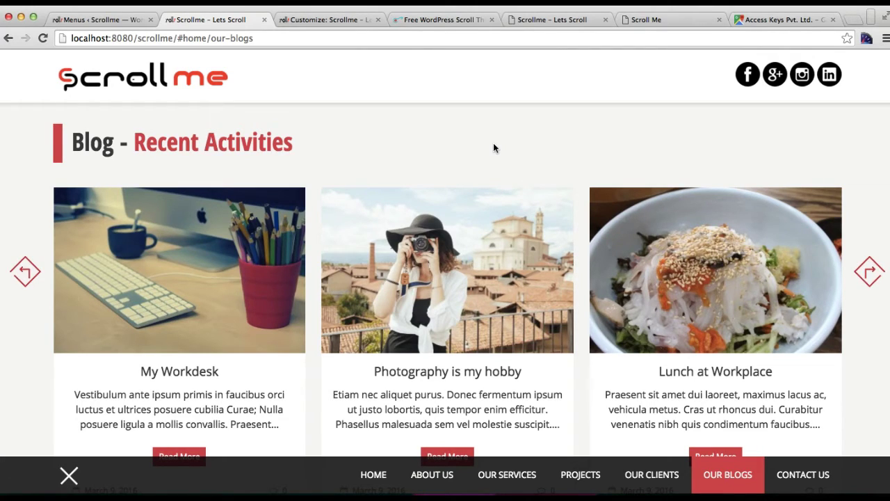
Switch to the Scroll Me documentation and browse its Client Section and Contact Section instructions, then the Buy Section settings above
{"action": "left_click", "coordinate": [679, 21]}
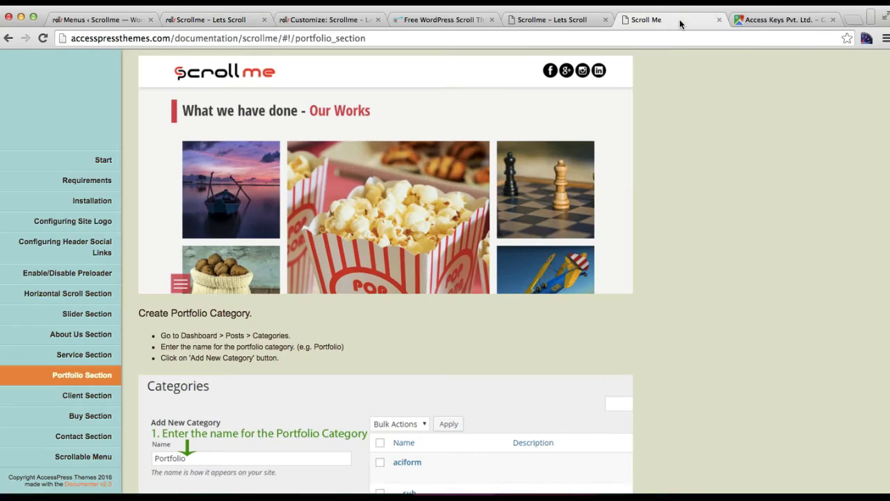
{"action": "scroll", "coordinate": [56, 386], "scroll_direction": "down", "scroll_amount": 2}
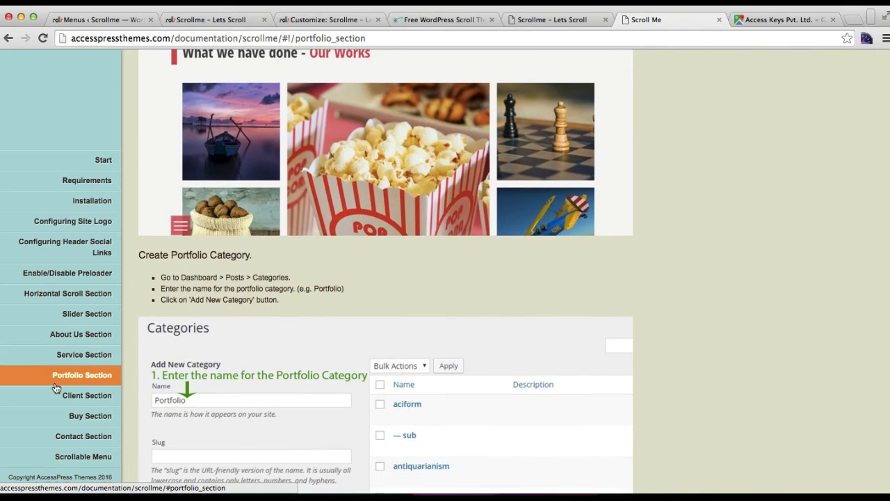
{"action": "left_click", "coordinate": [72, 399]}
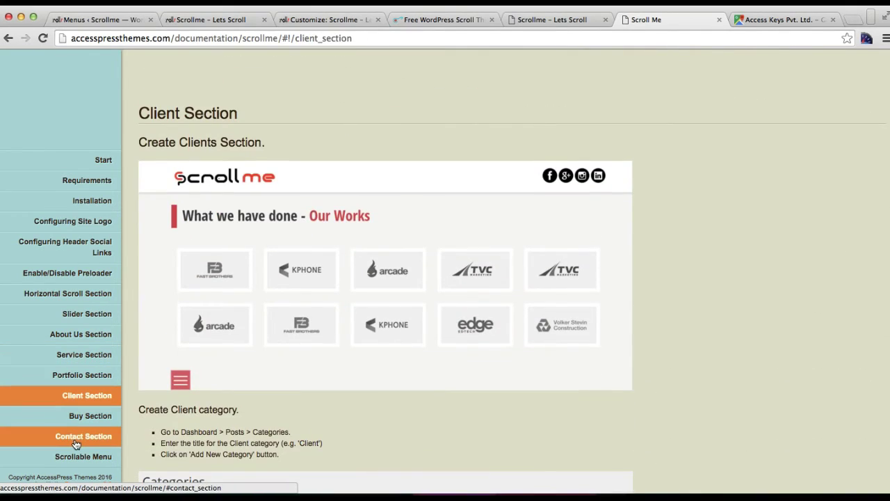
{"action": "left_click", "coordinate": [75, 439]}
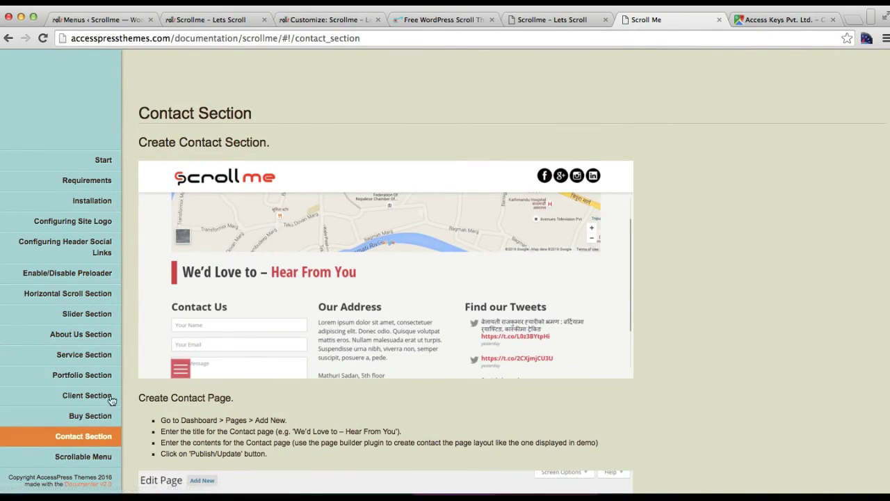
{"action": "scroll", "coordinate": [404, 368], "scroll_direction": "up", "scroll_amount": 8}
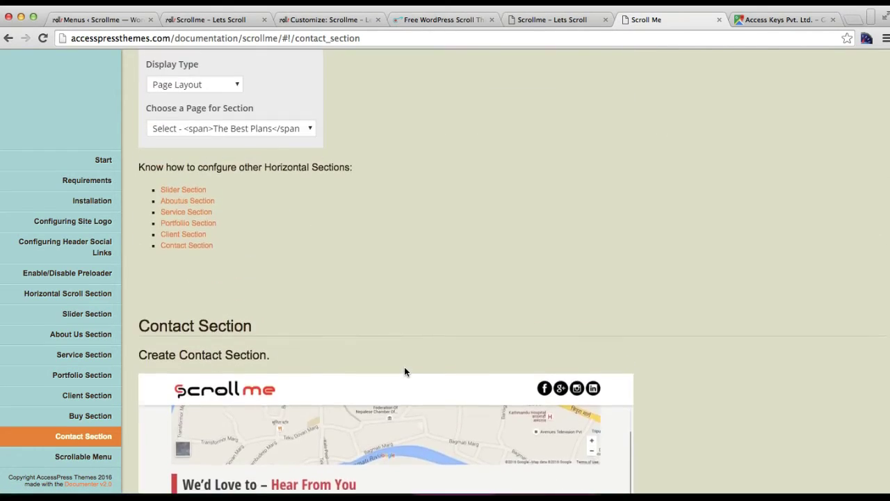
{"action": "scroll", "coordinate": [404, 367], "scroll_direction": "down", "scroll_amount": 2}
{"action": "scroll", "coordinate": [404, 366], "scroll_direction": "up", "scroll_amount": 3}
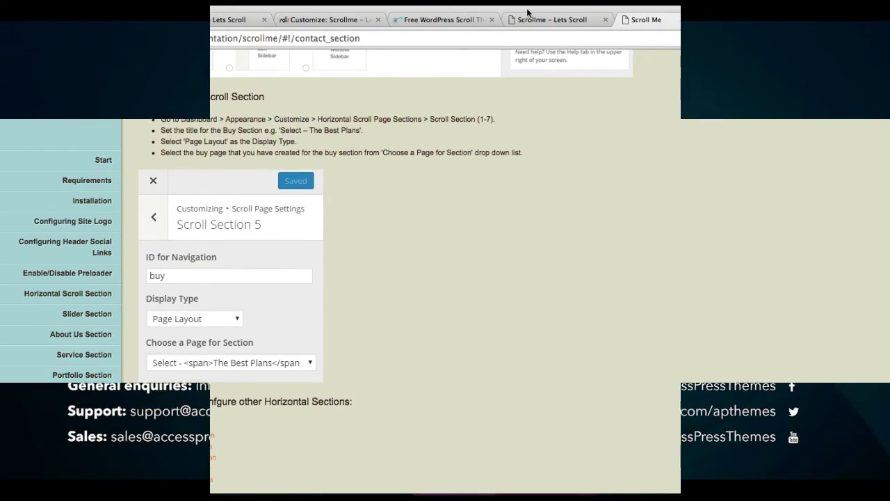